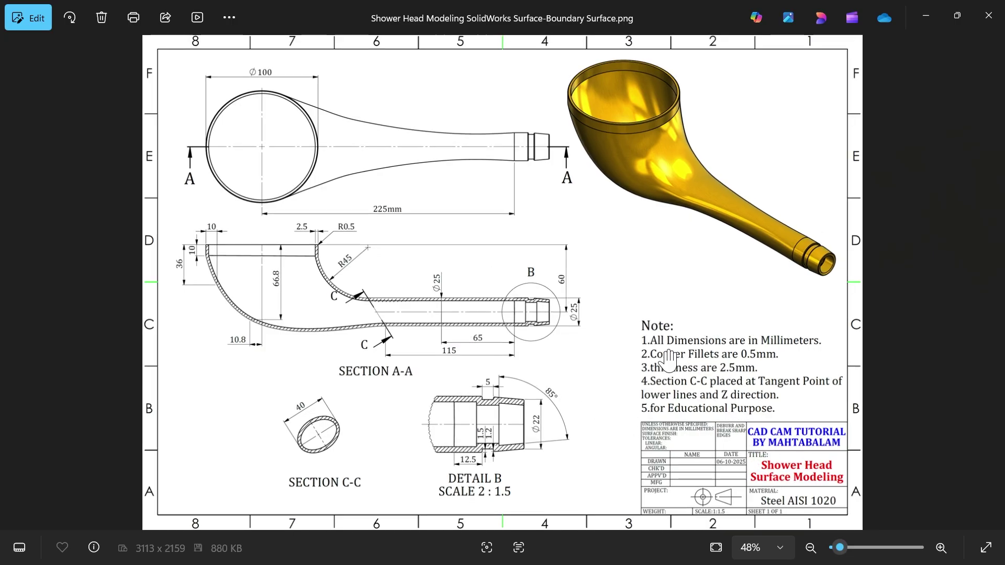
Step: Zoom and pan across the shower head drawing in Photos to inspect the title block and lower views
{"action": "scroll", "coordinate": [681, 354], "scroll_direction": "up", "scroll_amount": 2}
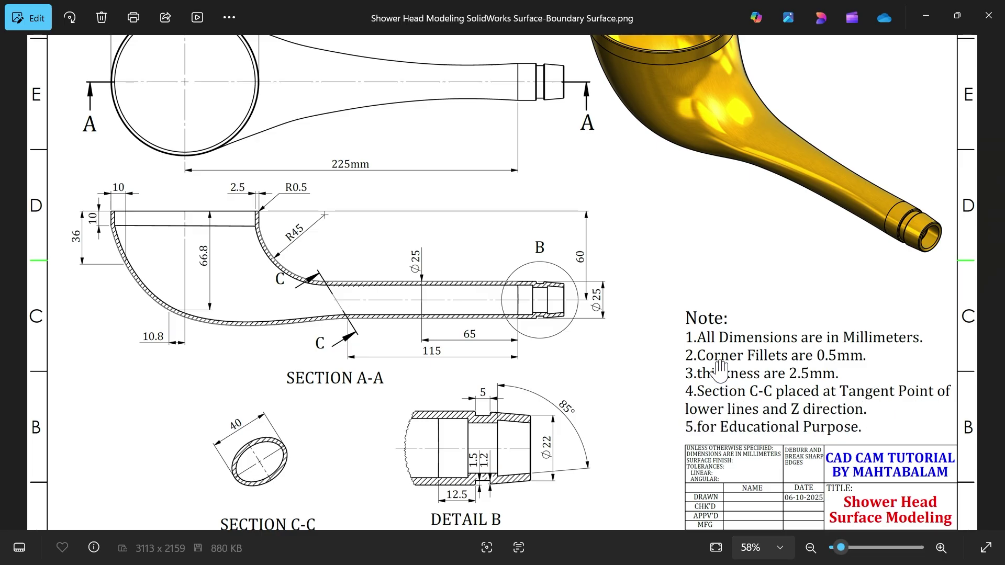
{"action": "scroll", "coordinate": [605, 372], "scroll_direction": "down", "scroll_amount": 3}
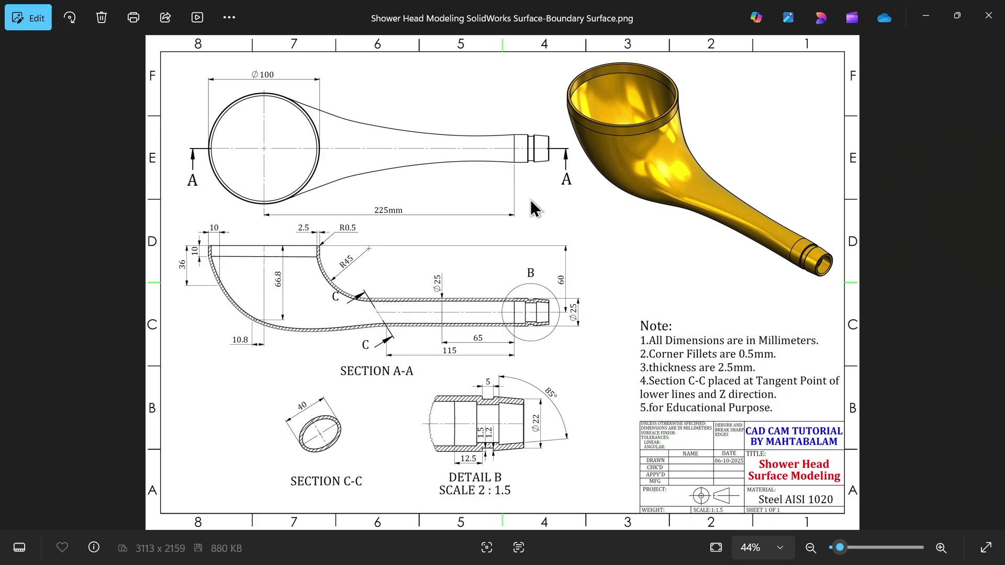
{"action": "scroll", "coordinate": [407, 370], "scroll_direction": "up", "scroll_amount": 2}
{"action": "left_click_drag", "start_coordinate": [378, 318], "coordinate": [406, 268]}
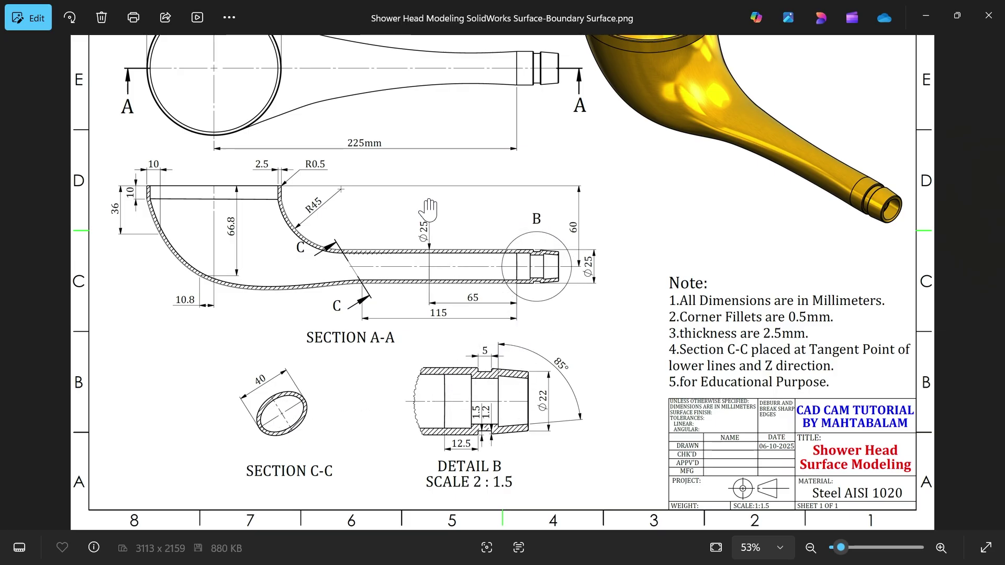
{"action": "left_click_drag", "start_coordinate": [430, 209], "coordinate": [424, 303]}
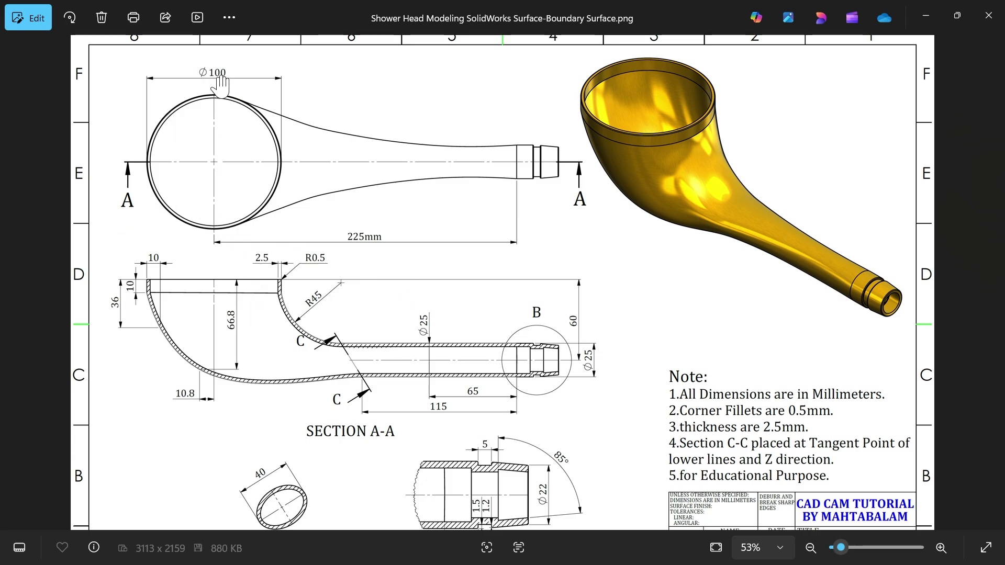
{"action": "left_click_drag", "start_coordinate": [221, 260], "coordinate": [220, 215]}
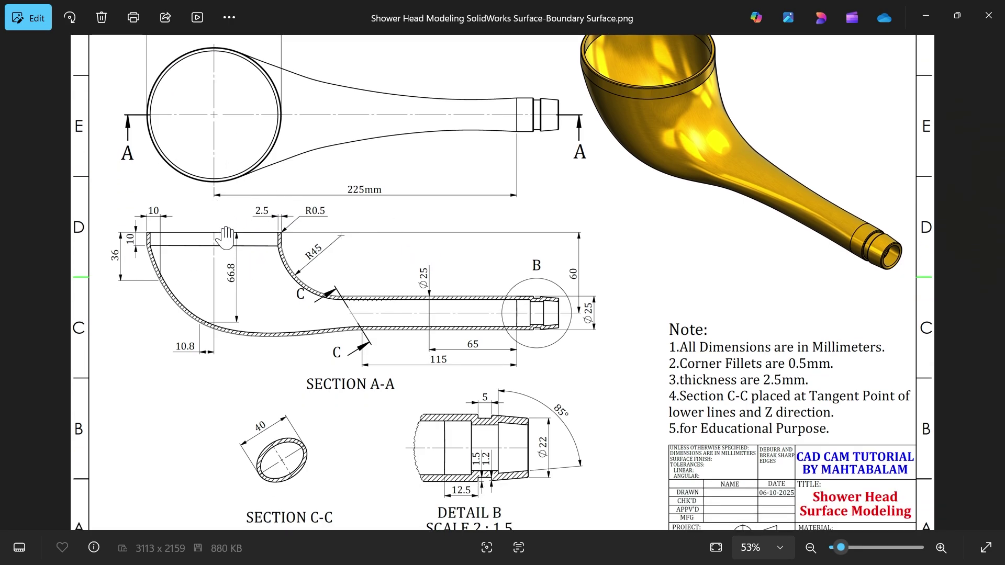
{"action": "scroll", "coordinate": [215, 255], "scroll_direction": "up", "scroll_amount": 1}
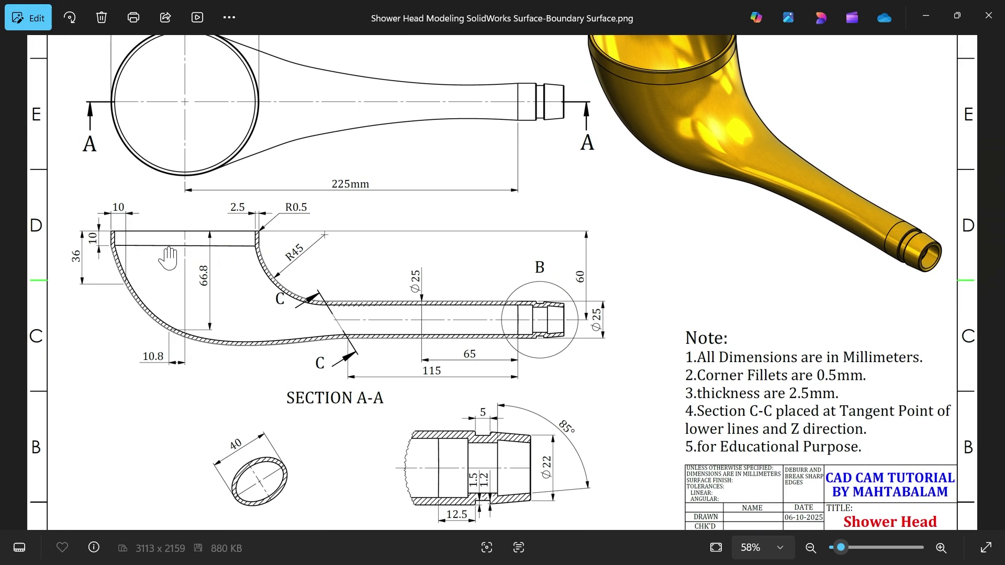
{"action": "scroll", "coordinate": [177, 246], "scroll_direction": "up", "scroll_amount": 4}
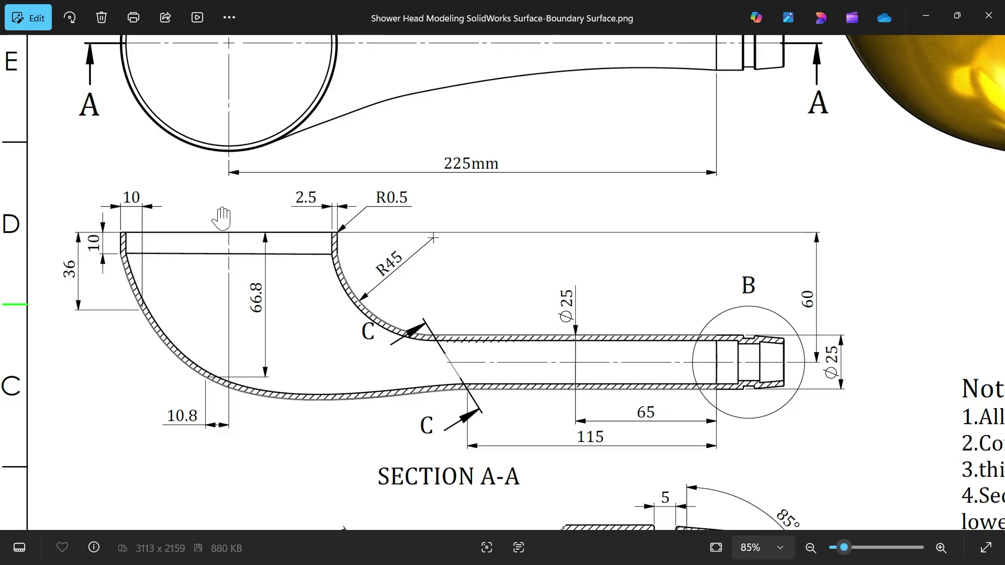
Step: Pan to the top view's Ø100 bowl dimension, then centre the SECTION A-A profile on screen
{"action": "left_click_drag", "start_coordinate": [218, 213], "coordinate": [215, 309]}
{"action": "mouse_move", "coordinate": [227, 184]}
{"action": "left_mouse_down"}
{"action": "mouse_move", "coordinate": [237, 307]}
{"action": "mouse_move", "coordinate": [249, 182]}
{"action": "left_mouse_up"}
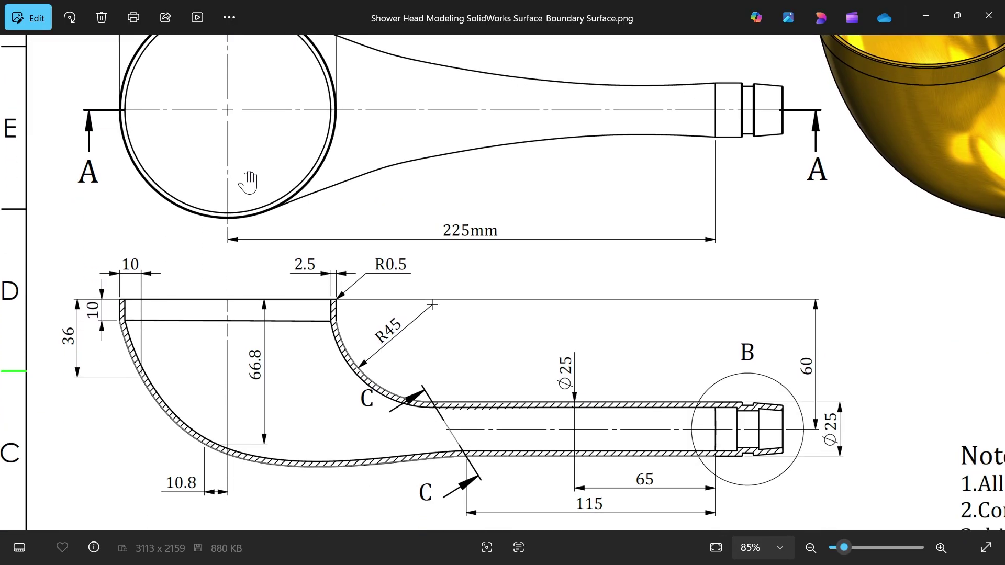
{"action": "left_click_drag", "start_coordinate": [321, 350], "coordinate": [312, 317]}
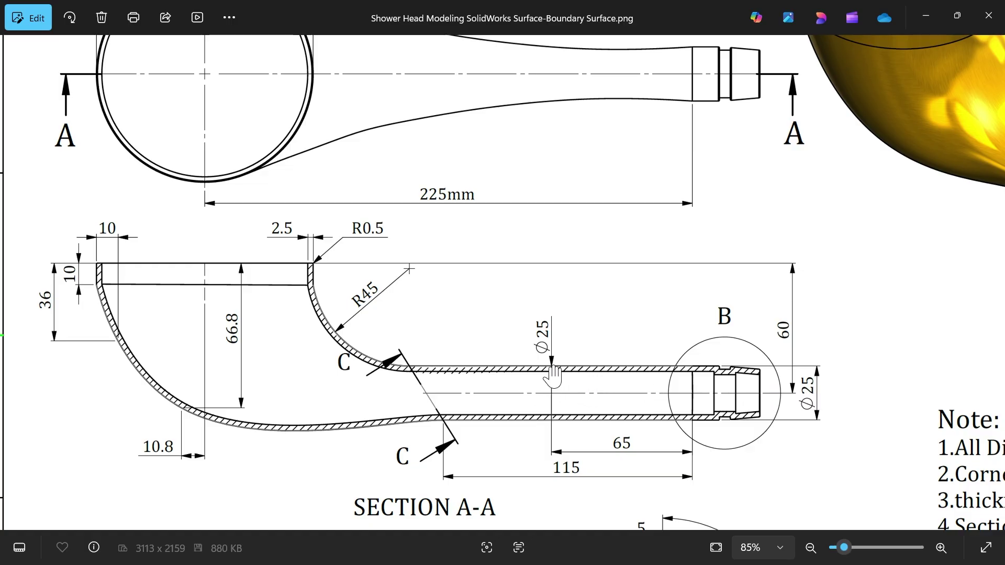
{"action": "left_click_drag", "start_coordinate": [549, 402], "coordinate": [555, 447]}
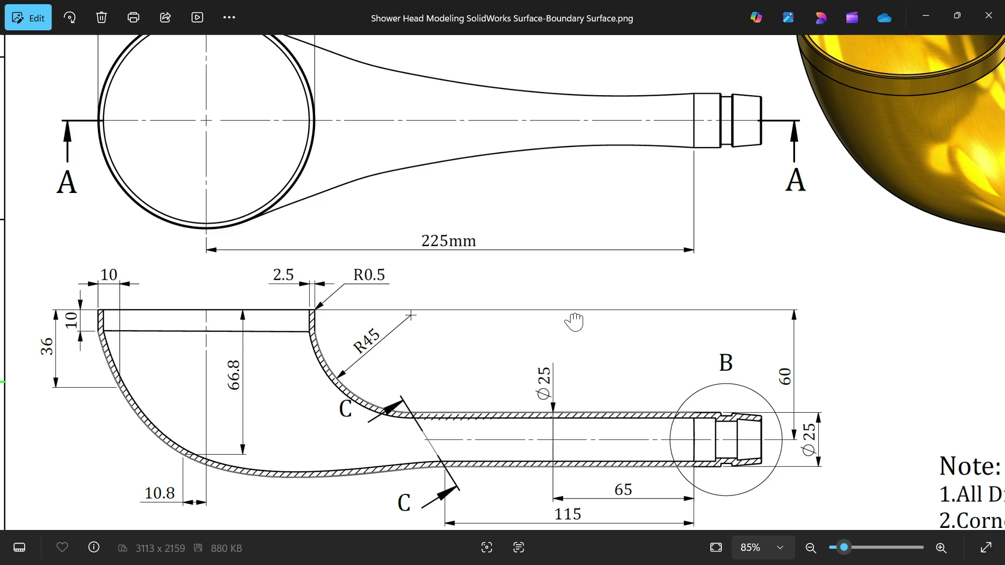
{"action": "scroll", "coordinate": [560, 348], "scroll_direction": "down", "scroll_amount": 1}
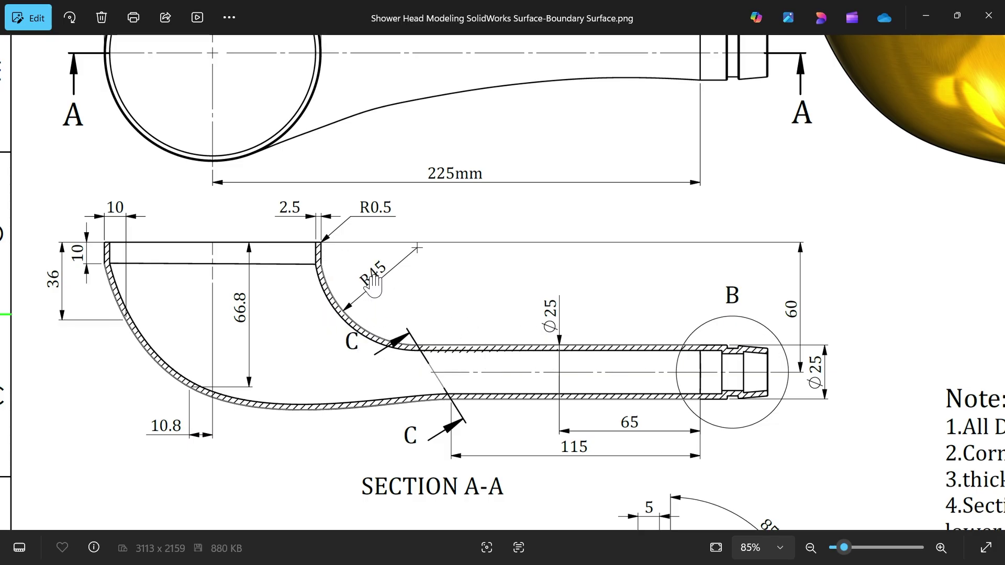
{"action": "left_click_drag", "start_coordinate": [337, 360], "coordinate": [352, 325]}
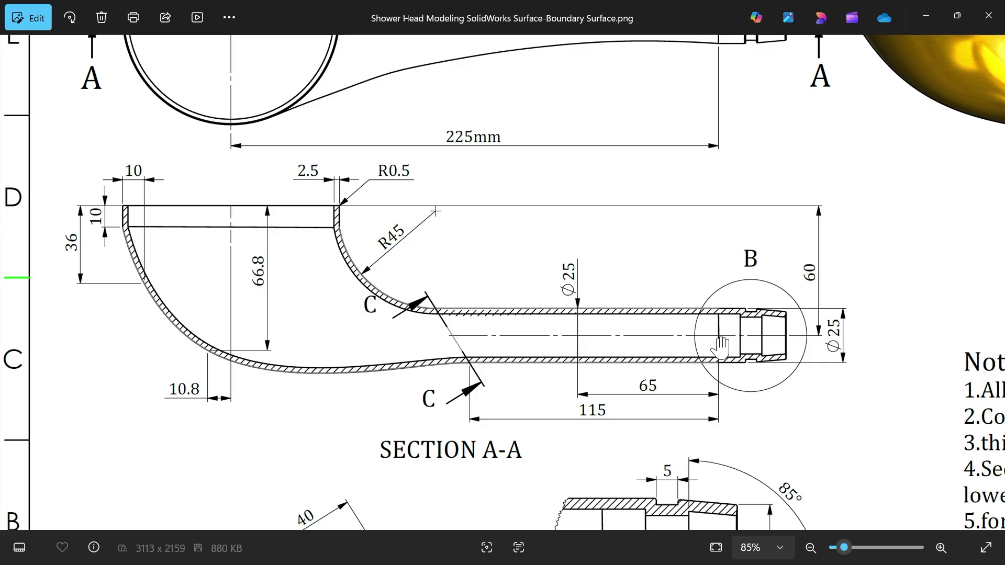
Step: Minimize Photos and draw a circle centred on the origin in a Top Plane sketch
{"action": "left_click", "coordinate": [926, 15]}
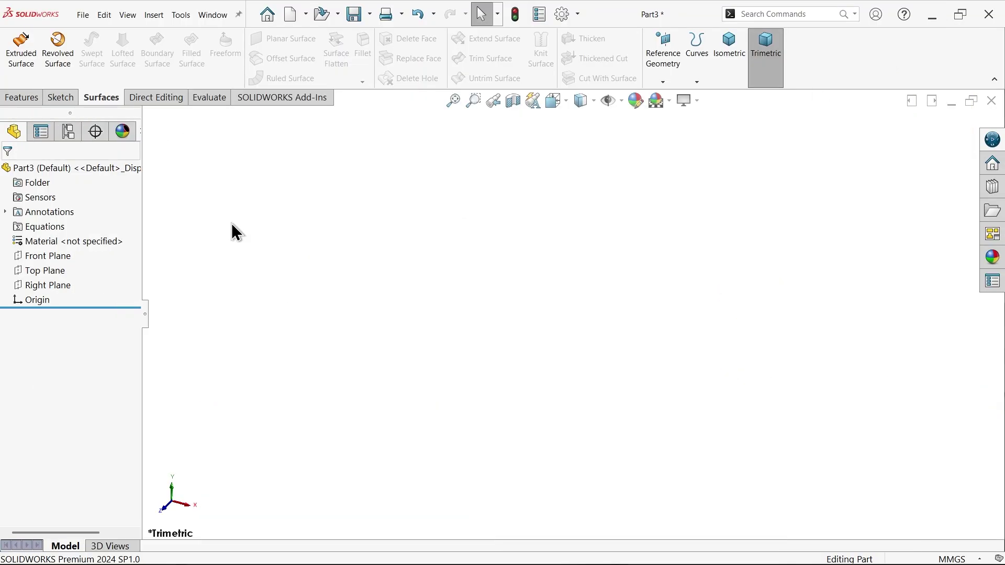
{"action": "left_click", "coordinate": [52, 271]}
{"action": "left_click", "coordinate": [56, 257]}
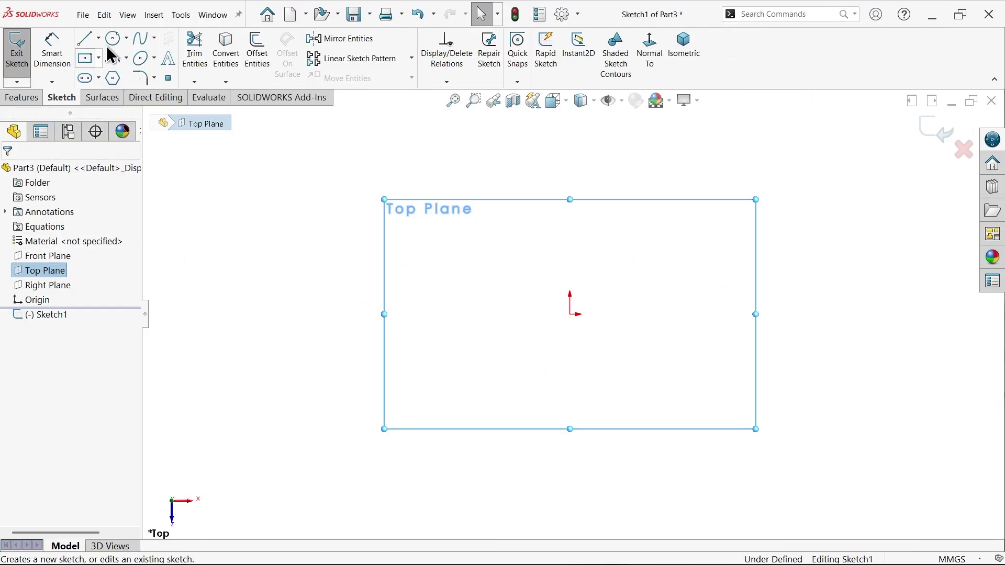
{"action": "left_click", "coordinate": [114, 40]}
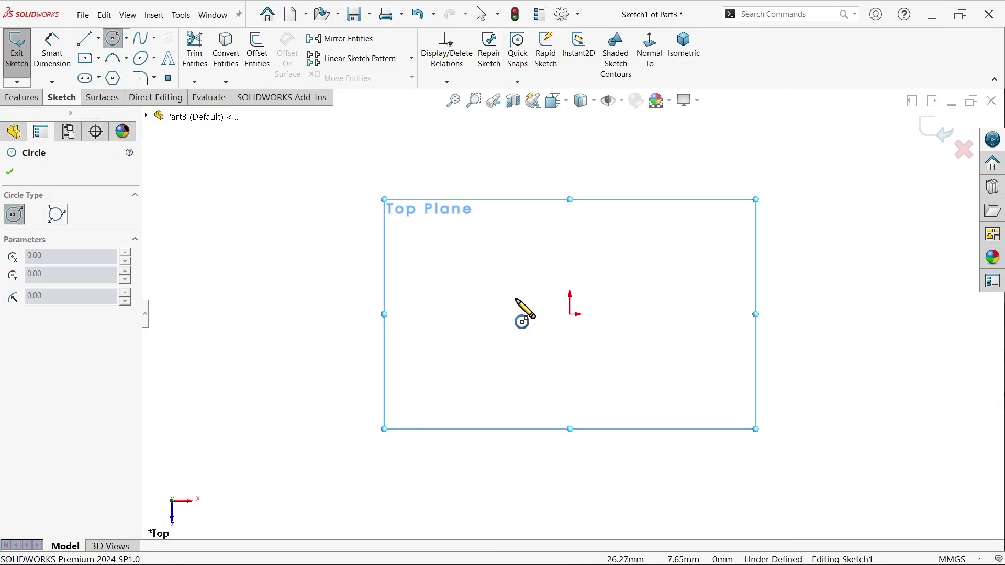
{"action": "left_click", "coordinate": [570, 315]}
{"action": "left_click", "coordinate": [441, 290]}
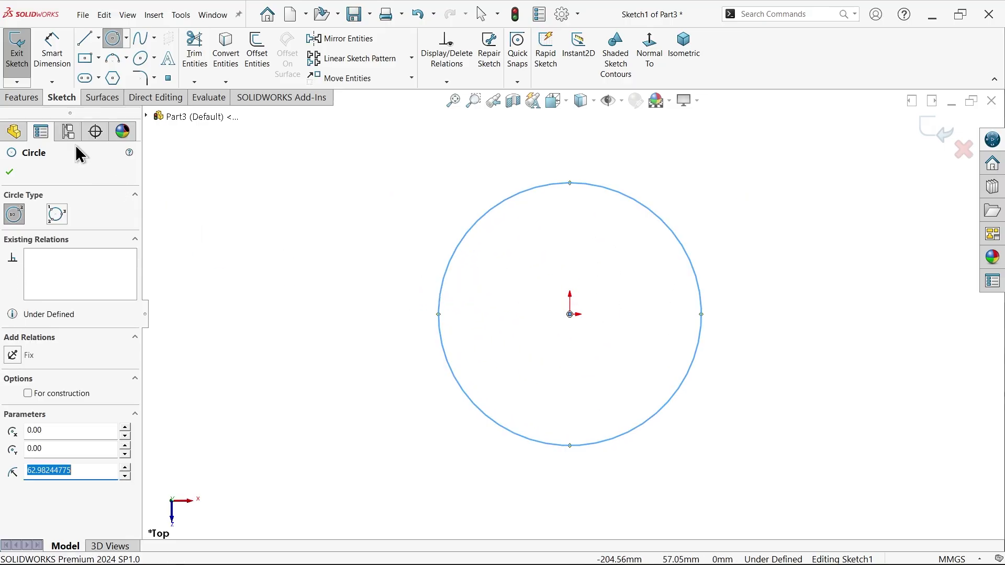
Step: Dimension the circle to a 100 mm diameter, close the sketch and view it isometrically
{"action": "left_click", "coordinate": [42, 63]}
{"action": "left_click", "coordinate": [443, 353]}
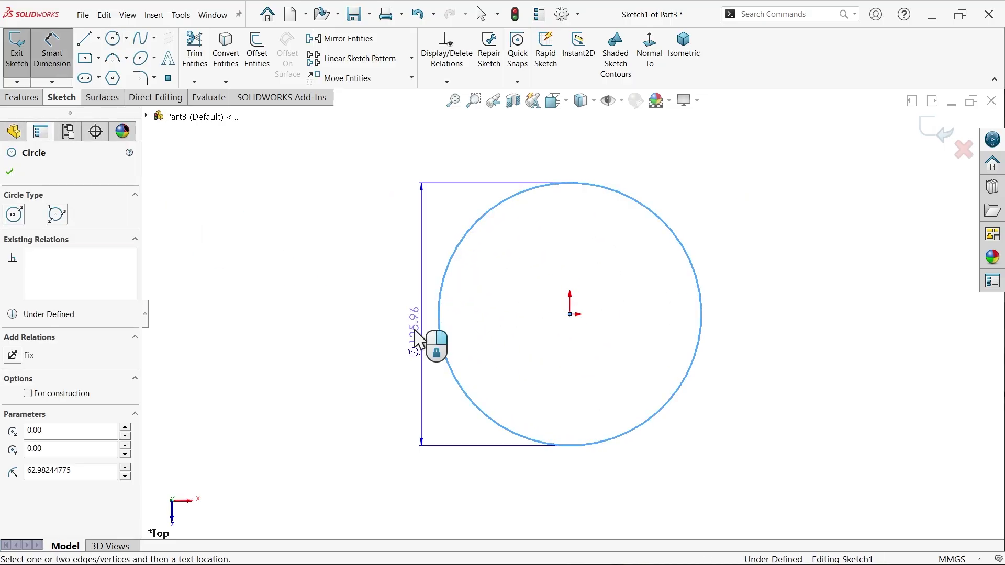
{"action": "left_click", "coordinate": [406, 334]}
{"action": "type", "text": "100"}
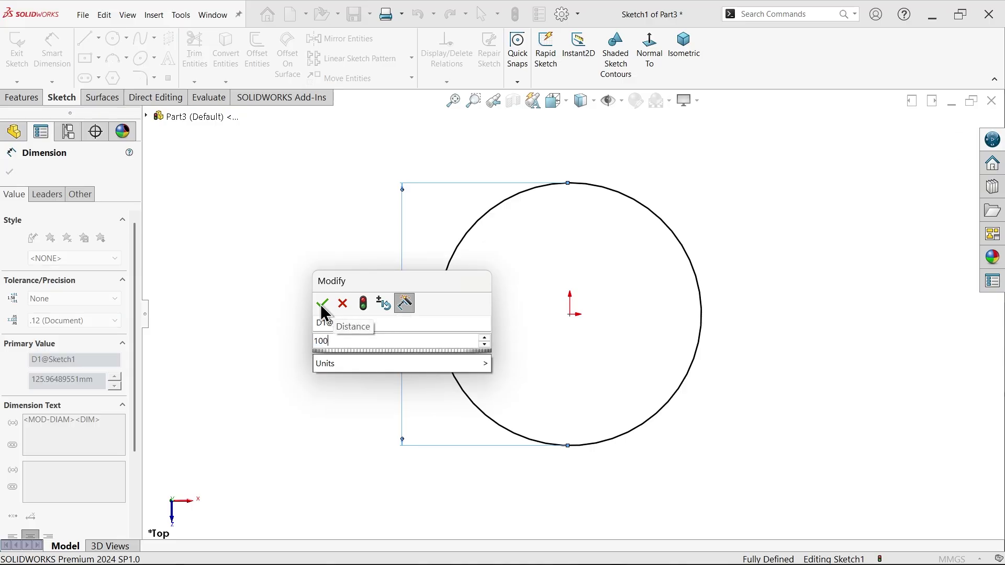
{"action": "left_click", "coordinate": [321, 307]}
{"action": "left_click", "coordinate": [934, 138]}
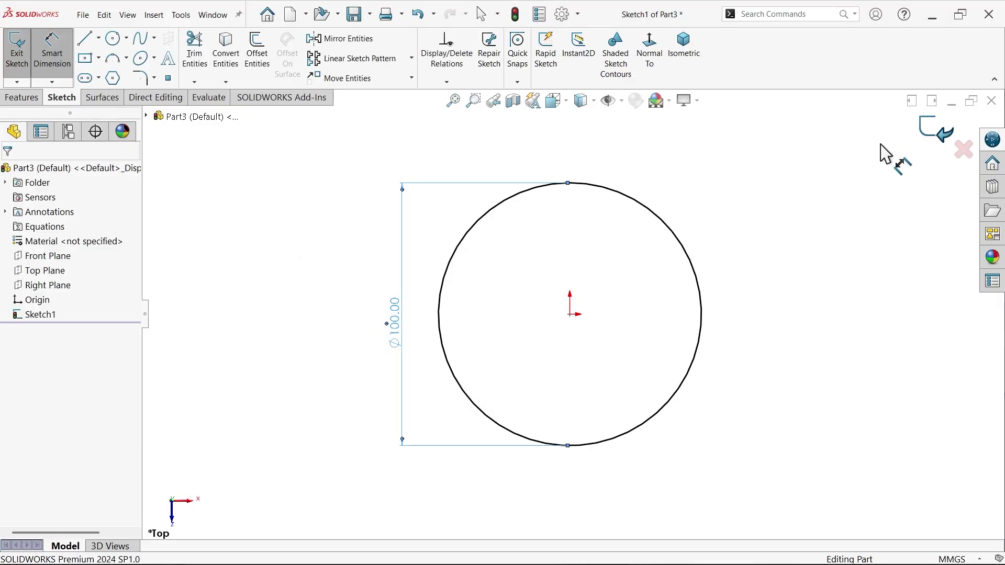
{"action": "left_click", "coordinate": [736, 52]}
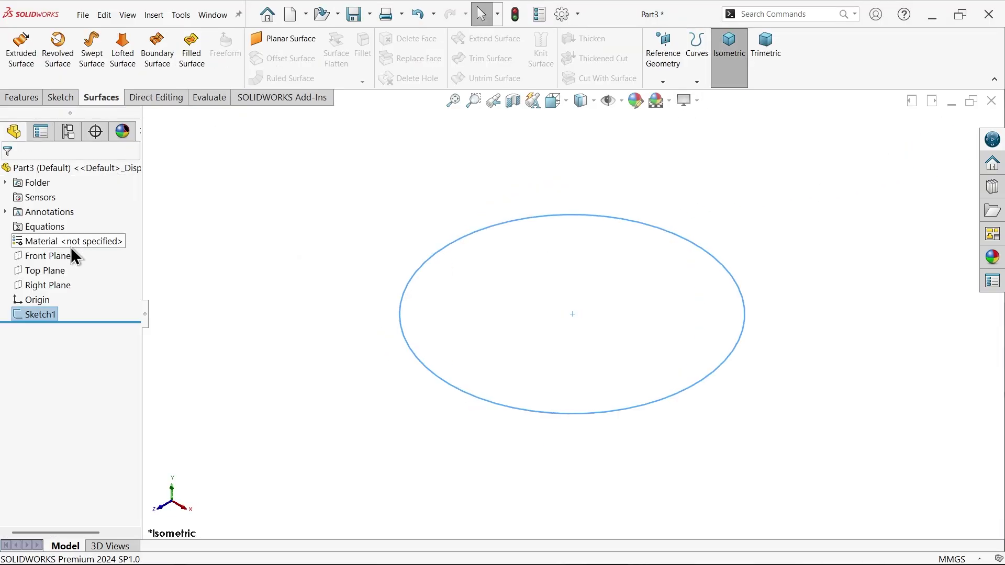
Step: Create Plane1, a reference plane offset 225 mm from the Right Plane
{"action": "left_click", "coordinate": [45, 286]}
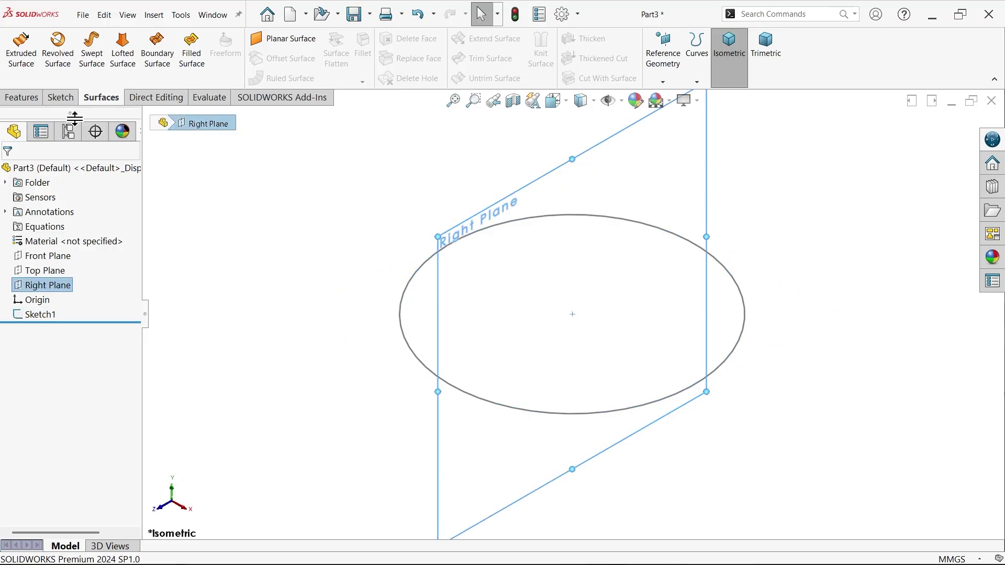
{"action": "left_click", "coordinate": [22, 98]}
{"action": "left_click", "coordinate": [532, 84]}
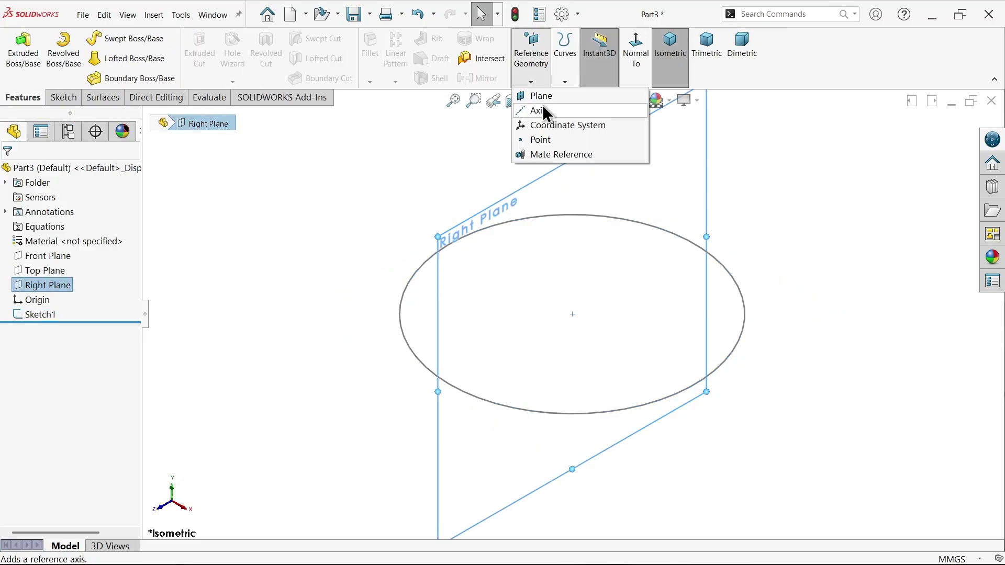
{"action": "left_click", "coordinate": [539, 99]}
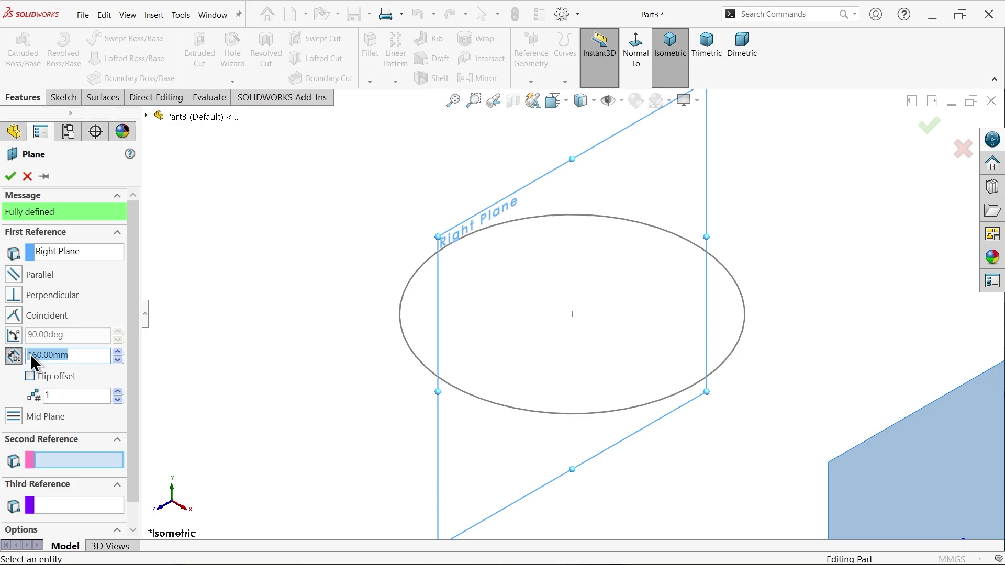
{"action": "type", "text": "225"}
{"action": "key", "text": "Return"}
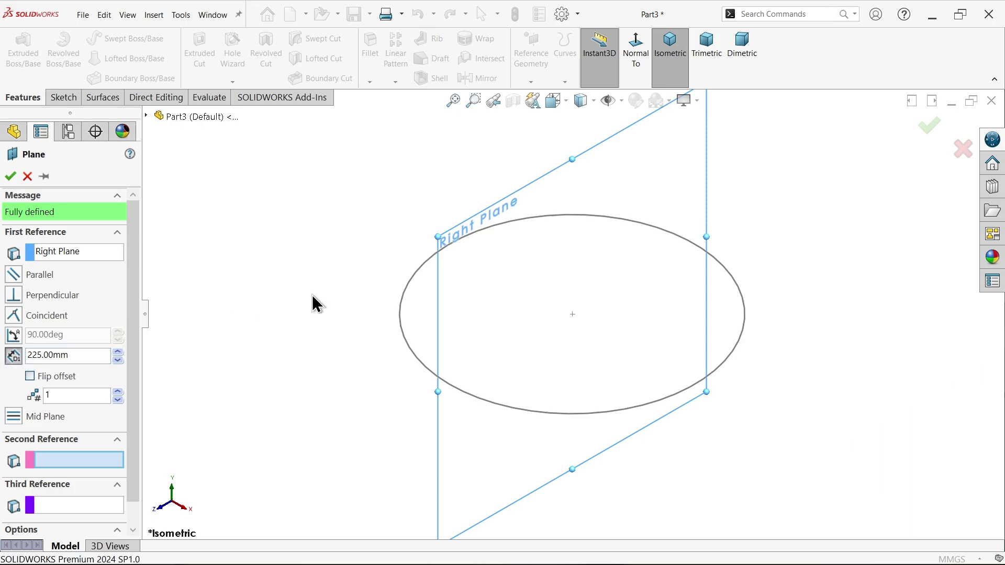
{"action": "scroll", "coordinate": [729, 403], "scroll_direction": "down", "scroll_amount": 5}
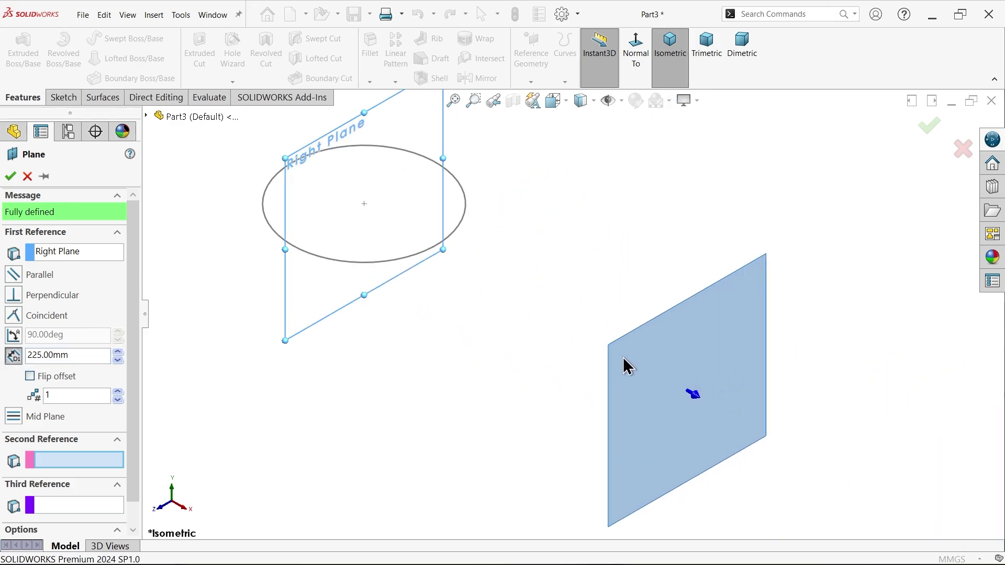
{"action": "left_click", "coordinate": [10, 176]}
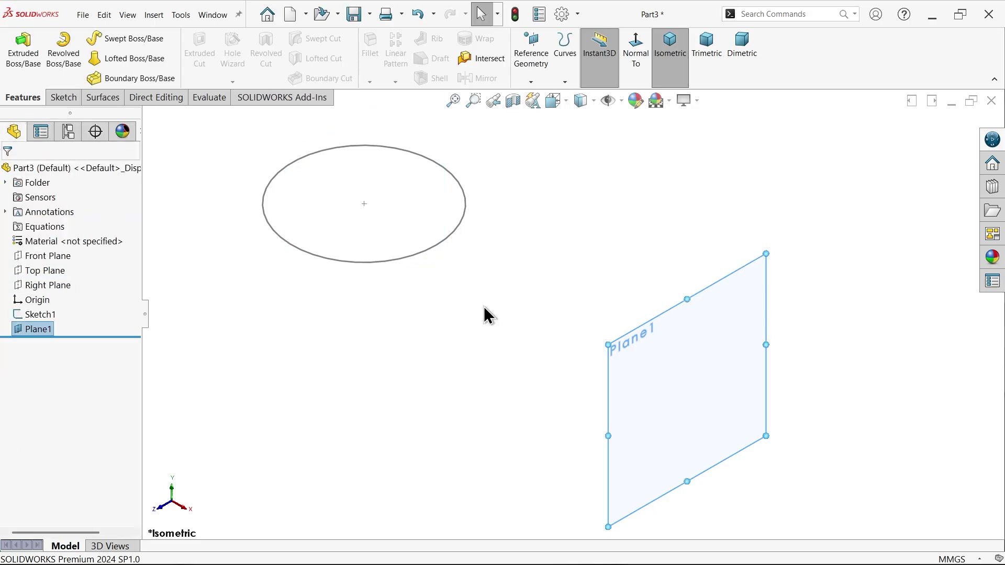
Step: Start a sketch on Plane1 and draw a circle below the origin
{"action": "left_click", "coordinate": [62, 97]}
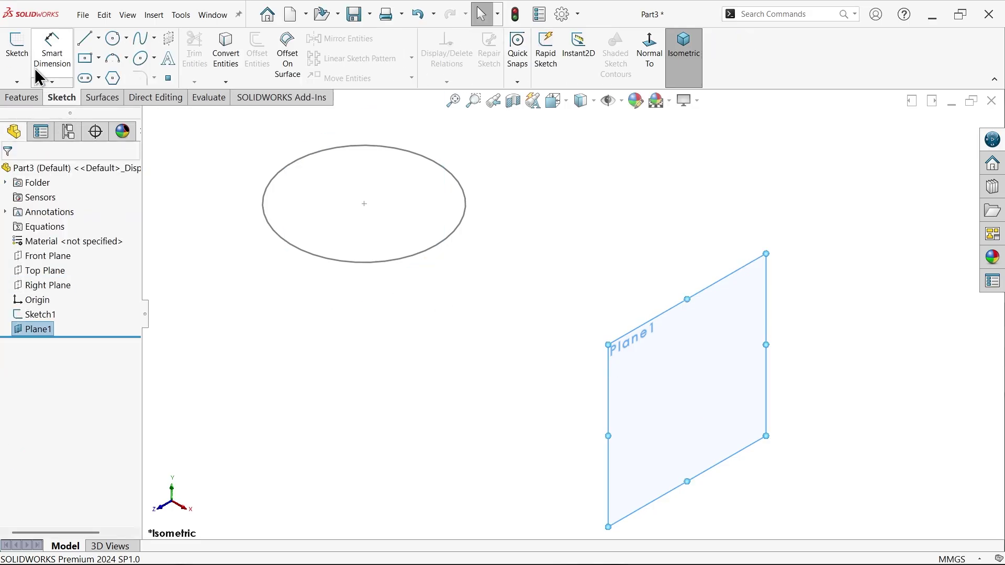
{"action": "left_click", "coordinate": [20, 57]}
{"action": "left_click", "coordinate": [113, 37]}
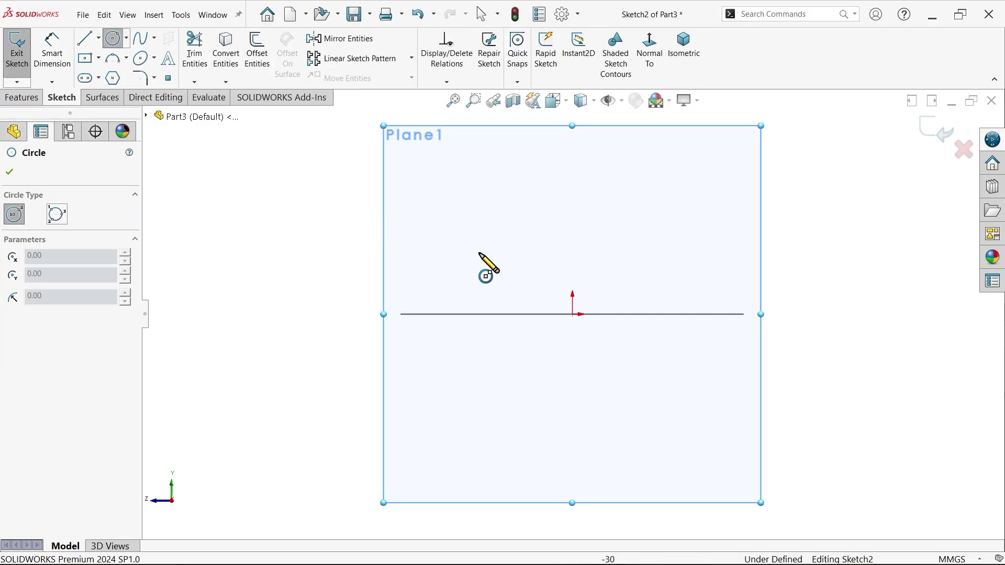
{"action": "scroll", "coordinate": [579, 346], "scroll_direction": "down", "scroll_amount": 4}
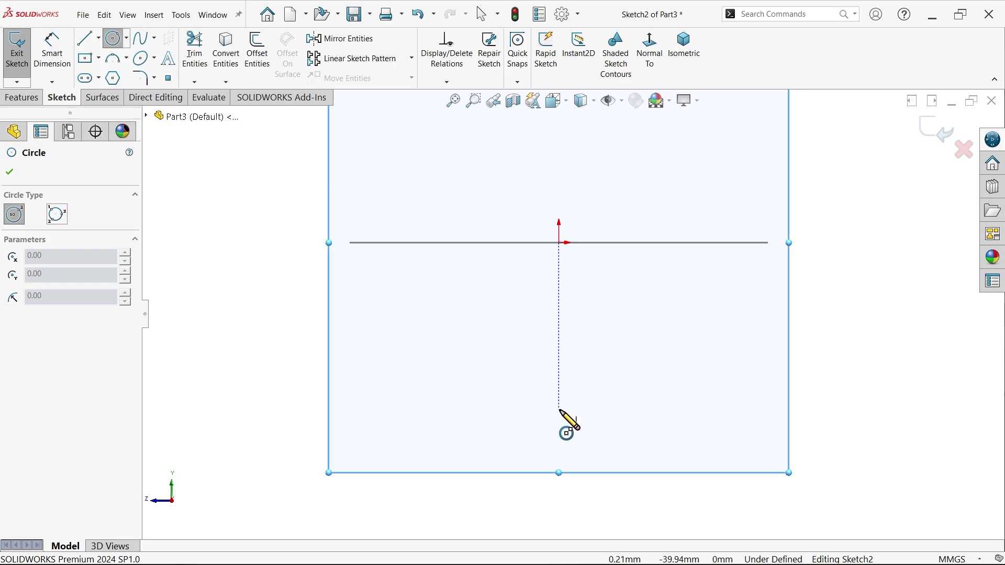
{"action": "left_click", "coordinate": [558, 410]}
{"action": "left_click", "coordinate": [592, 442]}
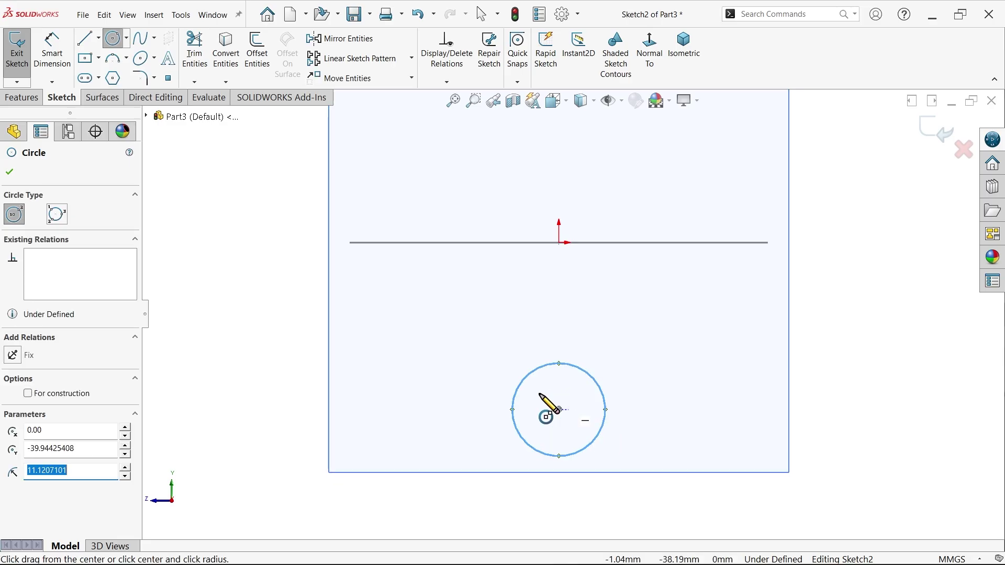
{"action": "left_click", "coordinate": [52, 53]}
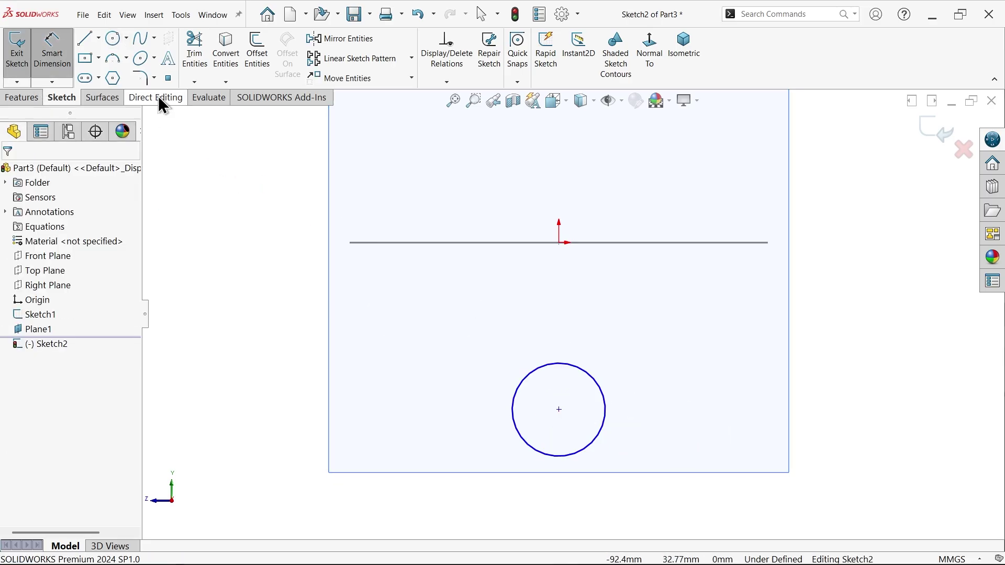
Step: Draw a vertical centerline from the origin to the circle's centre
{"action": "left_click", "coordinate": [99, 38]}
{"action": "left_click", "coordinate": [109, 68]}
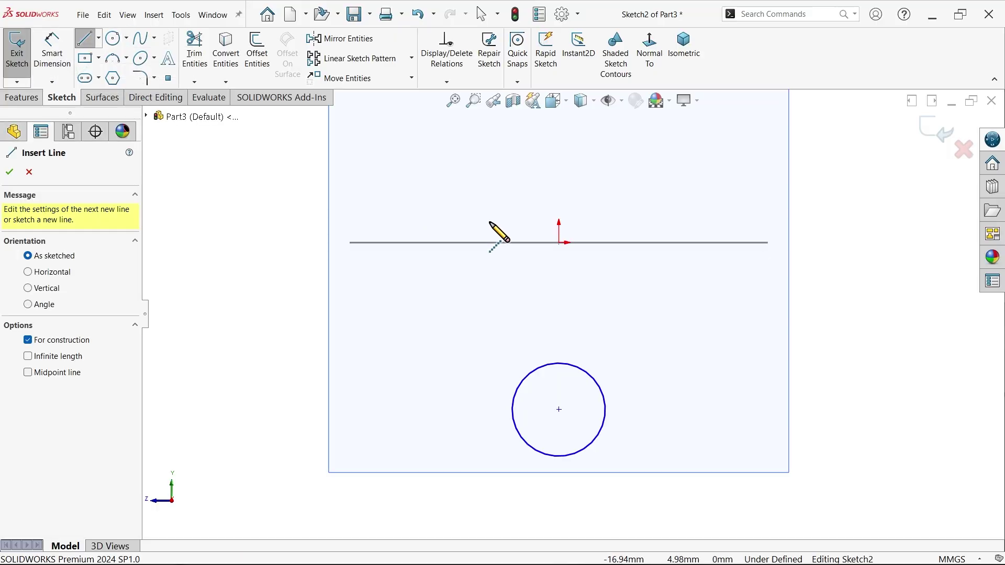
{"action": "left_click", "coordinate": [559, 242]}
{"action": "left_click", "coordinate": [559, 410]}
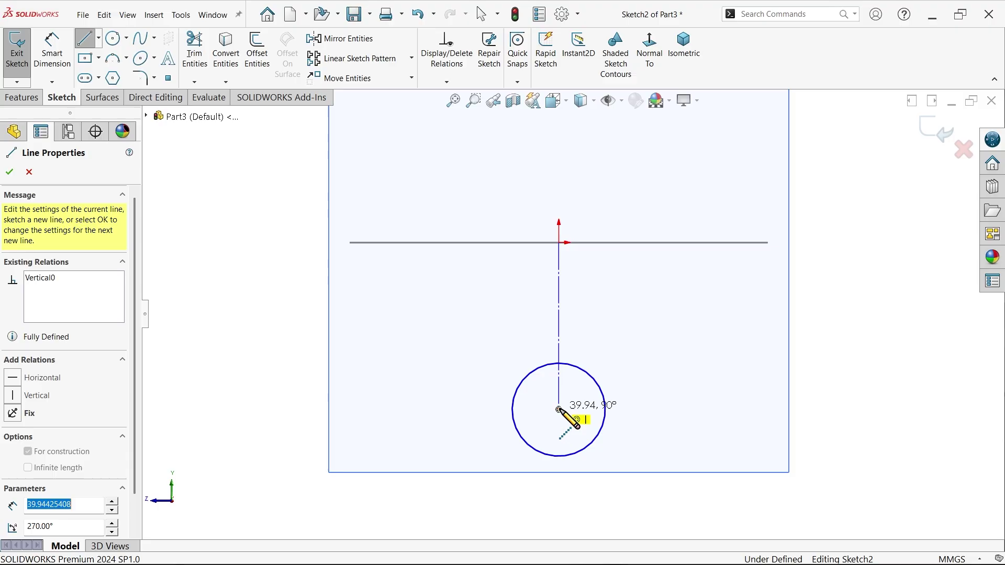
{"action": "key", "text": "Escape"}
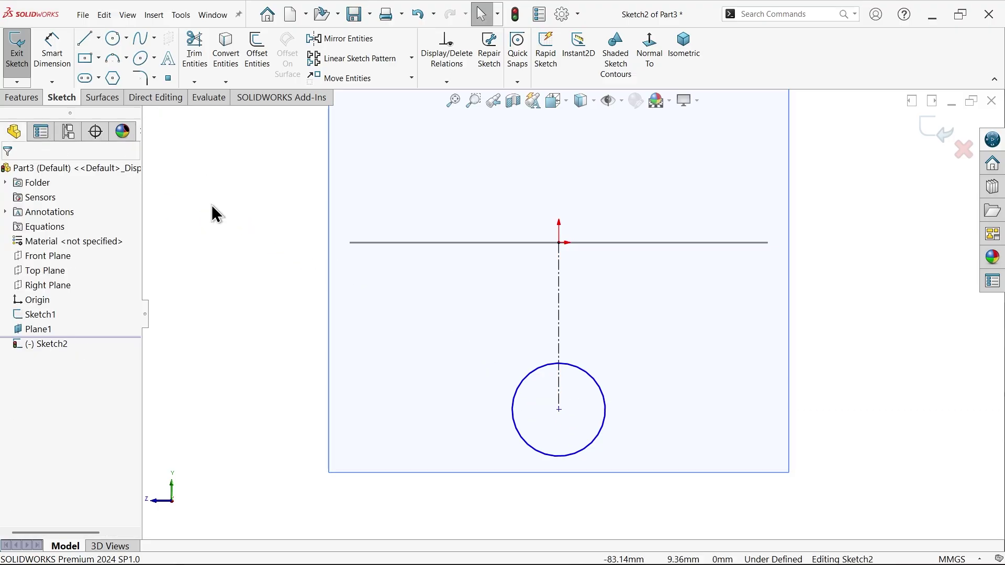
Step: Dimension the centerline to 50 mm (60-10) and the circle to Ø25, then close Sketch2
{"action": "left_click", "coordinate": [38, 55]}
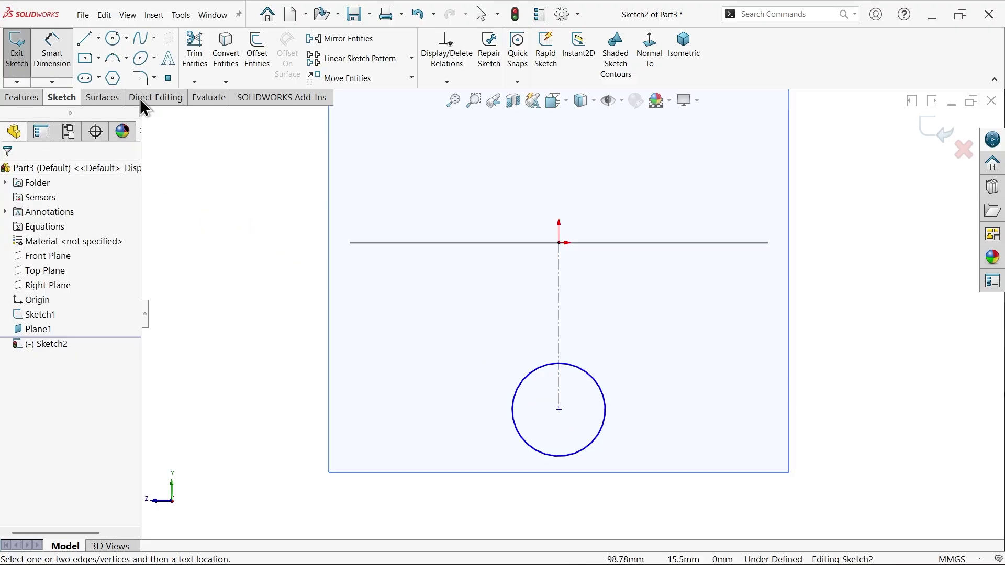
{"action": "left_click", "coordinate": [561, 314]}
{"action": "left_click", "coordinate": [636, 327]}
{"action": "type", "text": "60"}
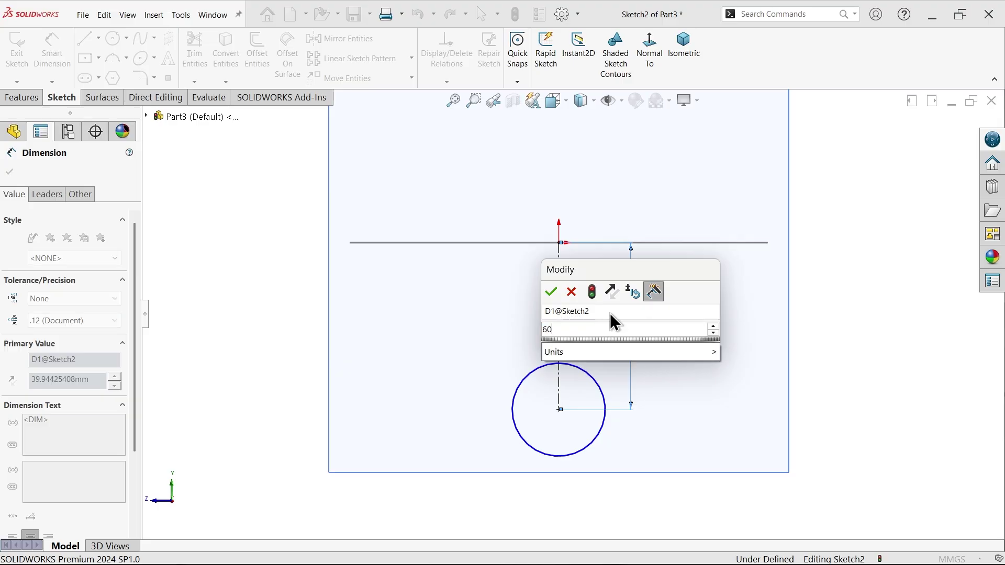
{"action": "type", "text": "-10"}
{"action": "key", "text": "Return"}
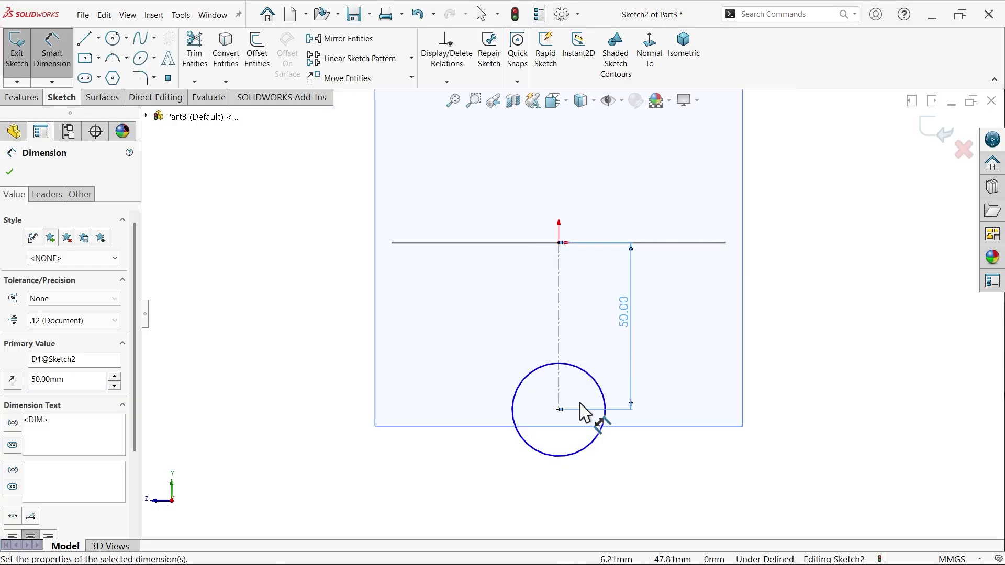
{"action": "left_click", "coordinate": [523, 427]}
{"action": "left_click", "coordinate": [471, 425]}
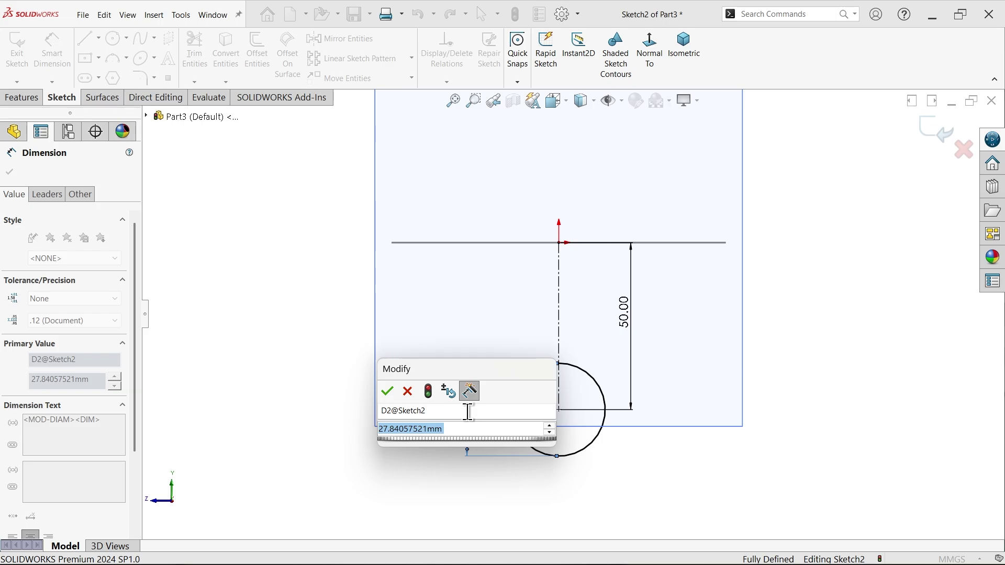
{"action": "type", "text": "25"}
{"action": "key", "text": "Return"}
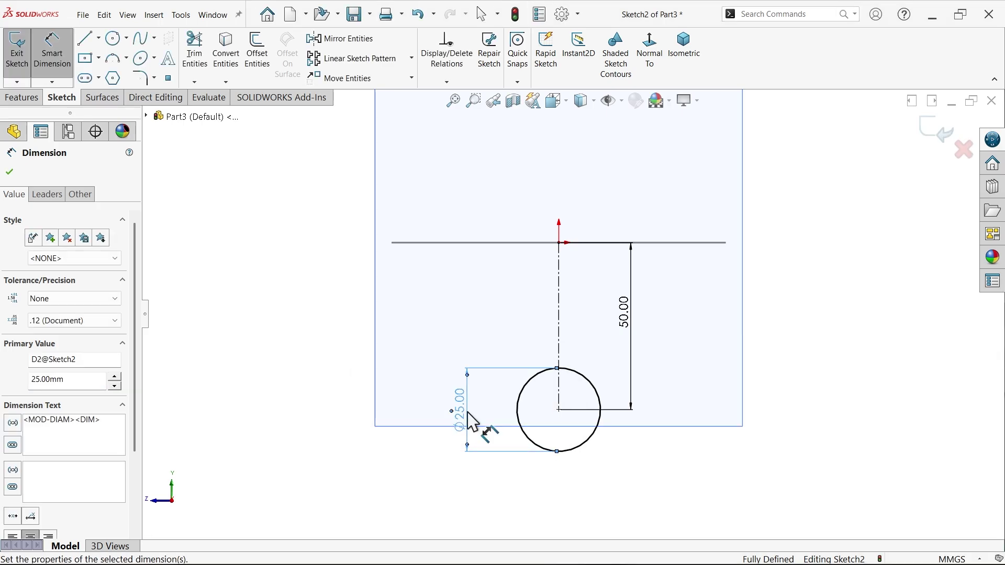
{"action": "left_click", "coordinate": [935, 129]}
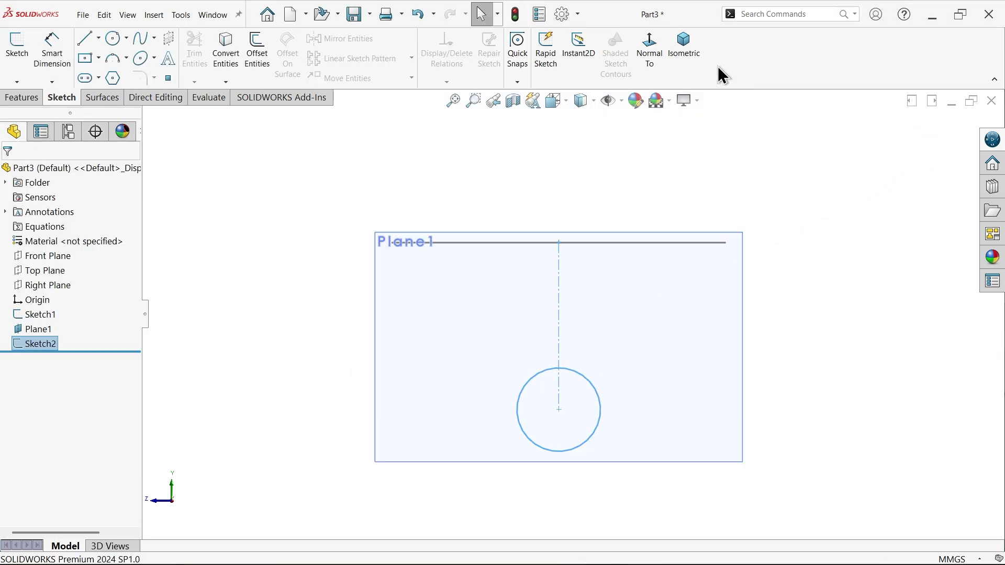
{"action": "left_click", "coordinate": [690, 55]}
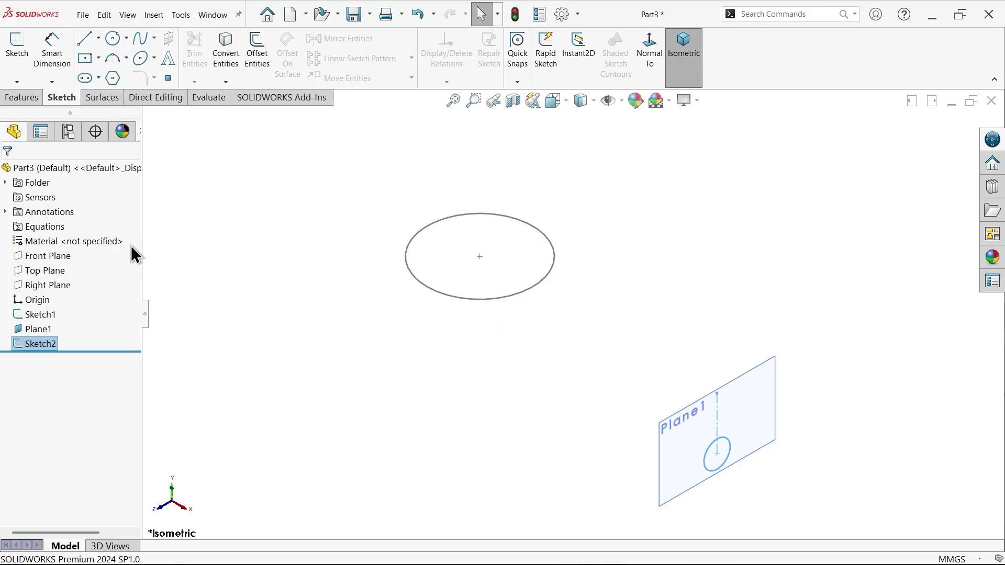
Step: Create Plane2 offset 160 mm (225-65) from the Right Plane
{"action": "left_click", "coordinate": [25, 99]}
{"action": "left_click", "coordinate": [531, 82]}
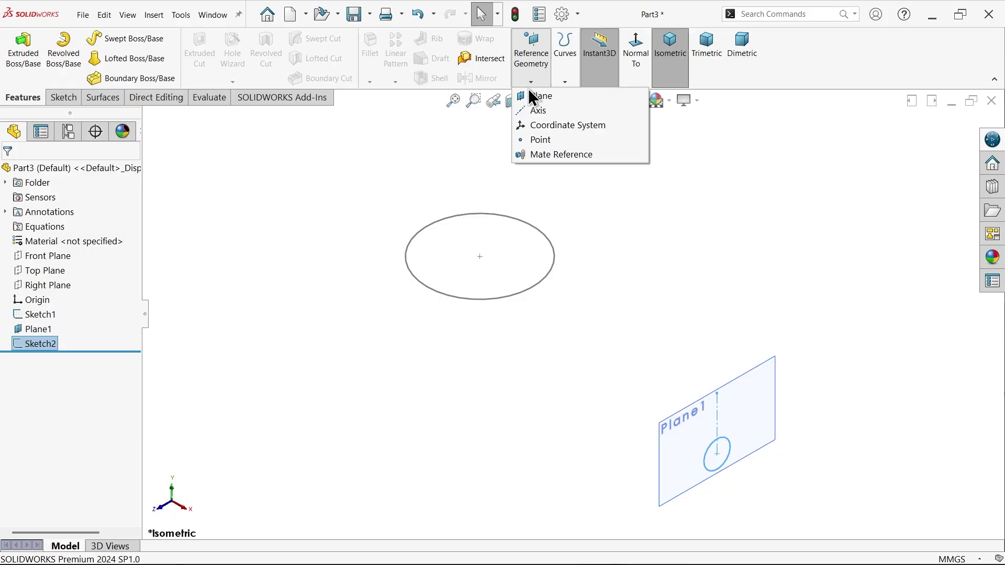
{"action": "left_click", "coordinate": [541, 97]}
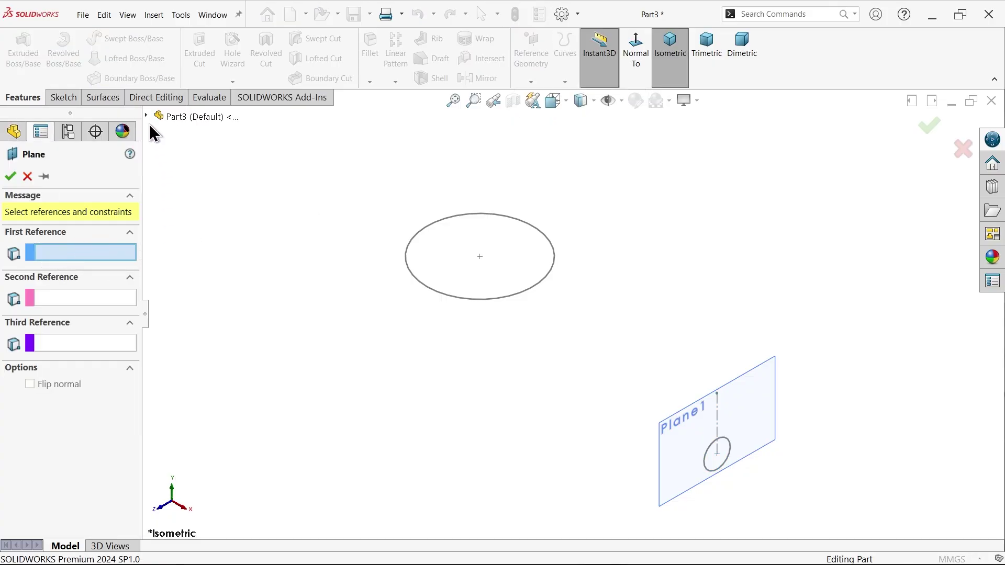
{"action": "left_click", "coordinate": [147, 116]}
{"action": "left_click", "coordinate": [201, 233]}
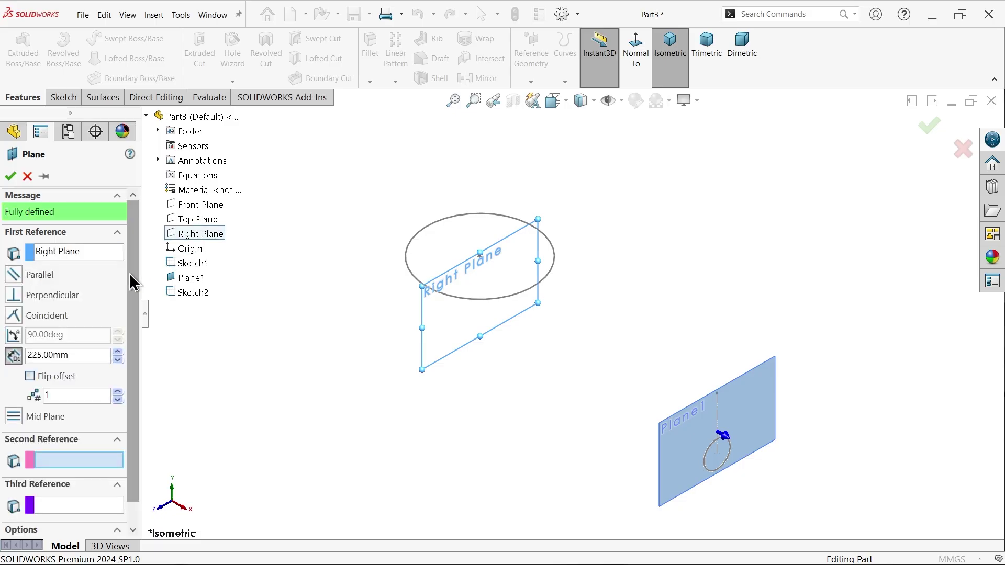
{"action": "left_click_drag", "start_coordinate": [74, 356], "coordinate": [29, 358]}
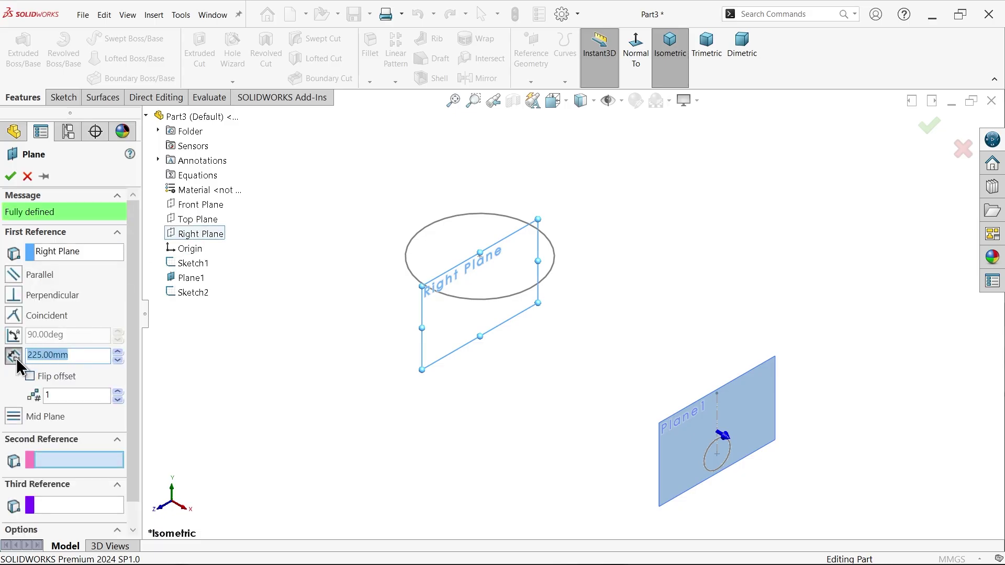
{"action": "type", "text": "225-65"}
{"action": "key", "text": "Return"}
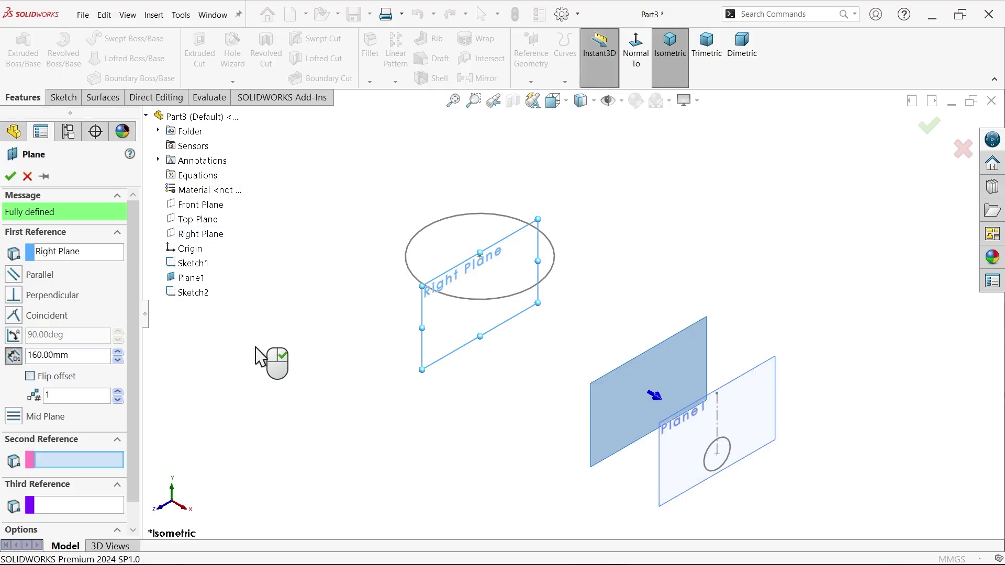
{"action": "left_click", "coordinate": [10, 175]}
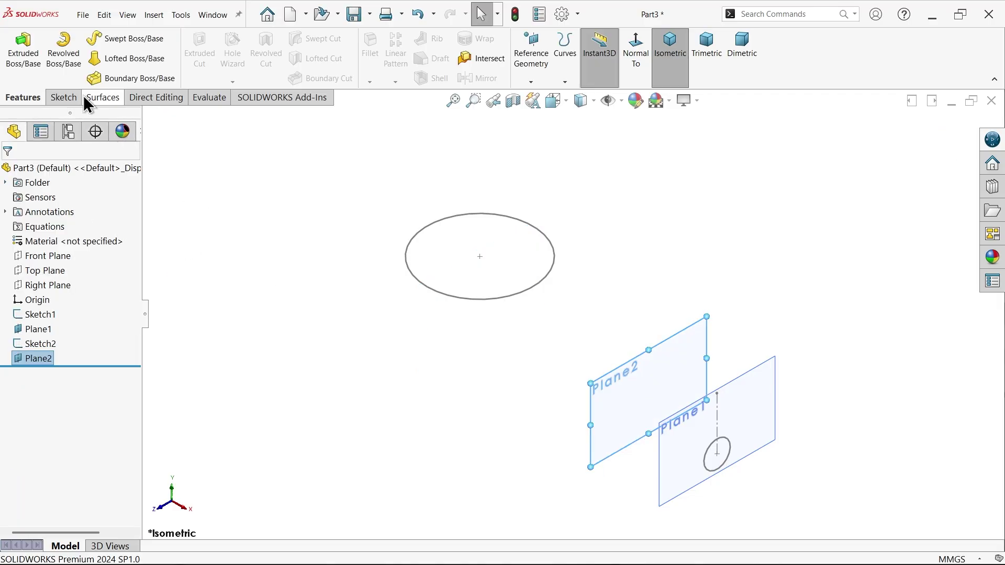
Step: Open a sketch on Plane2 and convert the Sketch2 Ø25 circle into it
{"action": "left_click", "coordinate": [63, 97]}
{"action": "left_click", "coordinate": [18, 52]}
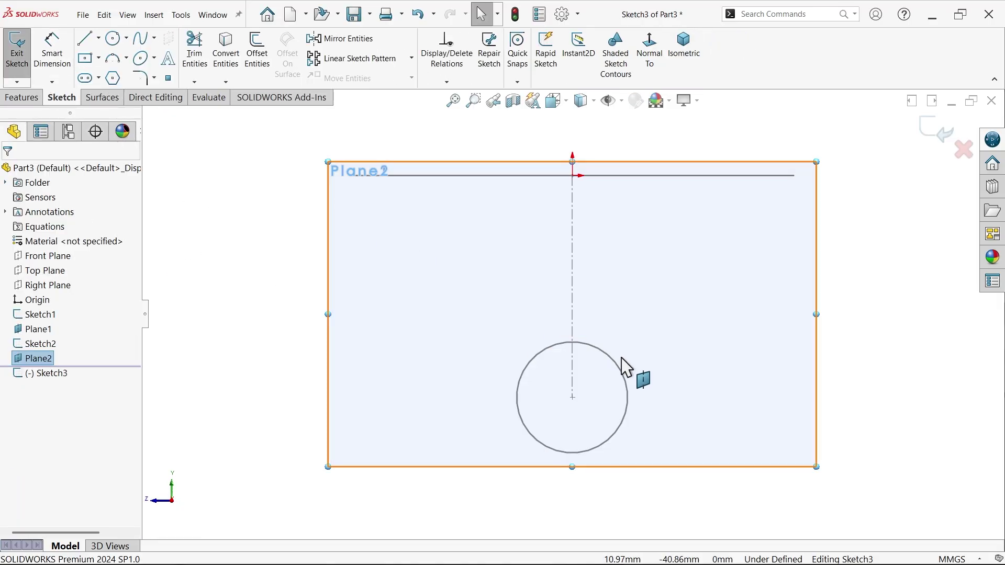
{"action": "left_click", "coordinate": [605, 354]}
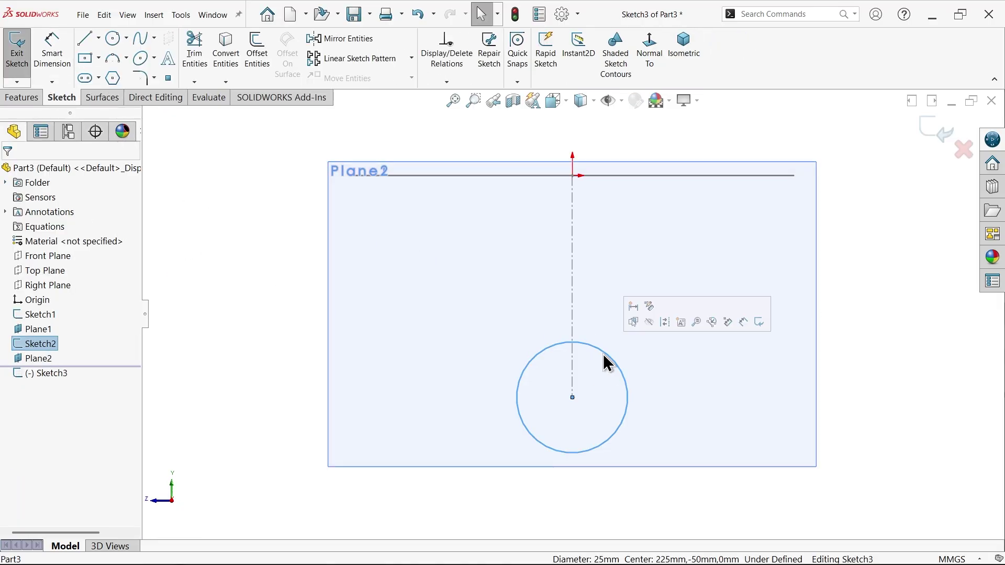
{"action": "left_click", "coordinate": [694, 58]}
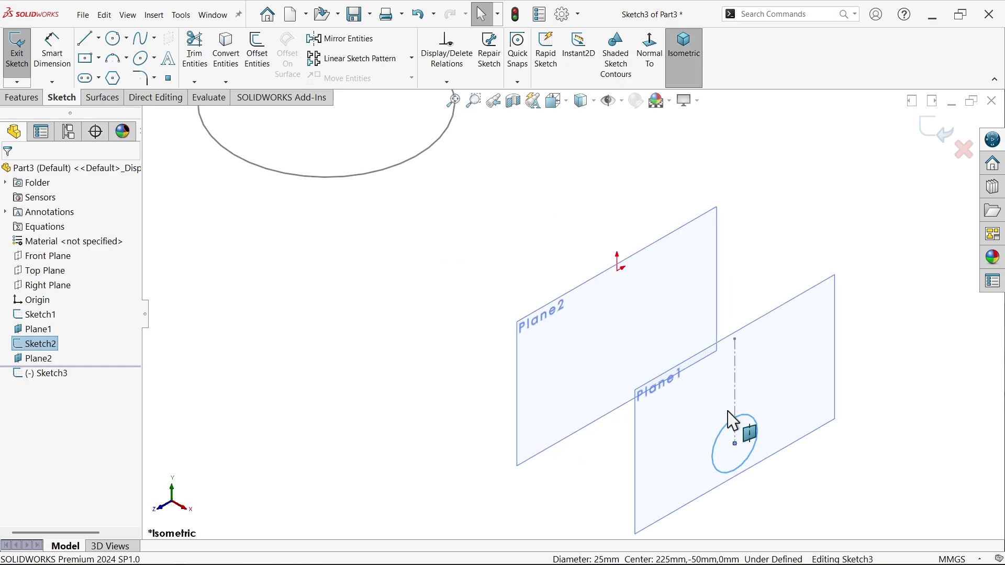
{"action": "scroll", "coordinate": [733, 419], "scroll_direction": "down", "scroll_amount": 3}
{"action": "left_click", "coordinate": [234, 49]}
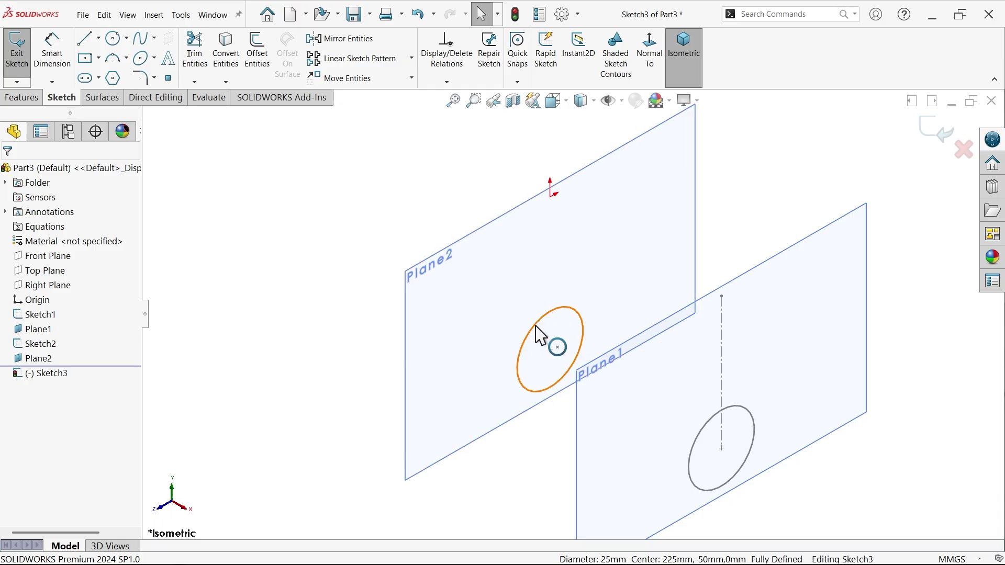
{"action": "scroll", "coordinate": [550, 328], "scroll_direction": "up", "scroll_amount": 8}
{"action": "scroll", "coordinate": [534, 248], "scroll_direction": "down", "scroll_amount": 2}
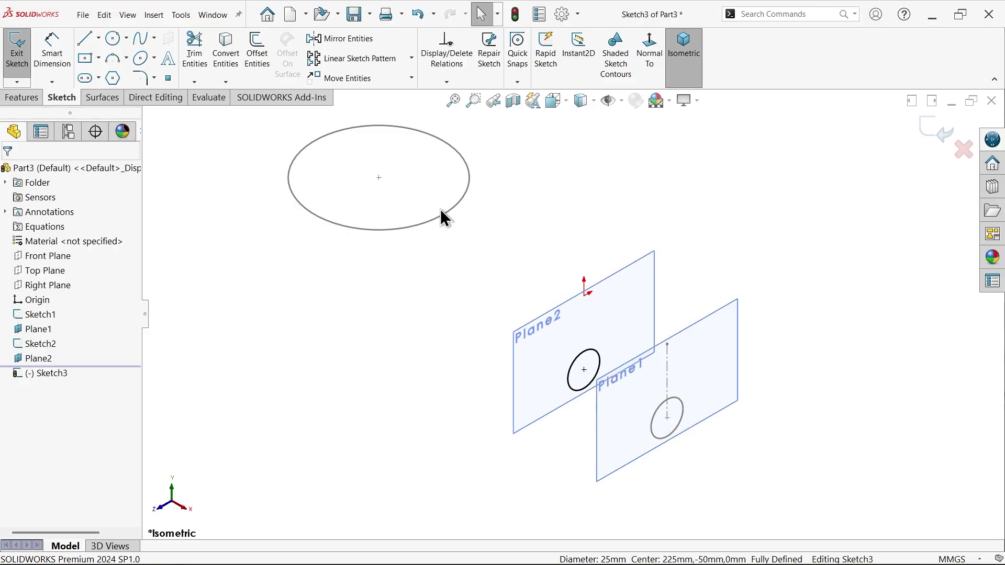
Step: Start a new sketch on the Front Plane with the Line tool active
{"action": "left_click", "coordinate": [43, 259]}
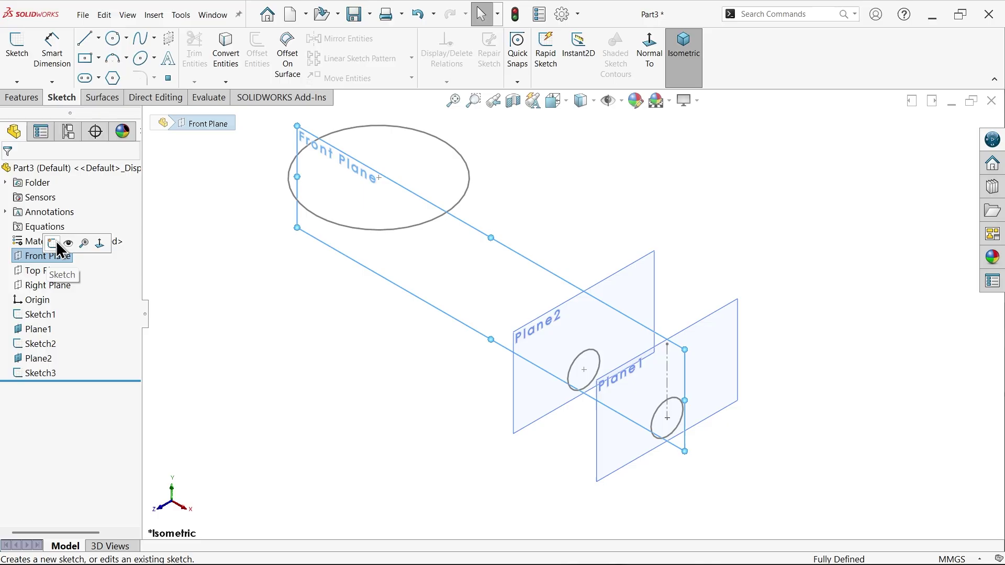
{"action": "left_click", "coordinate": [55, 241]}
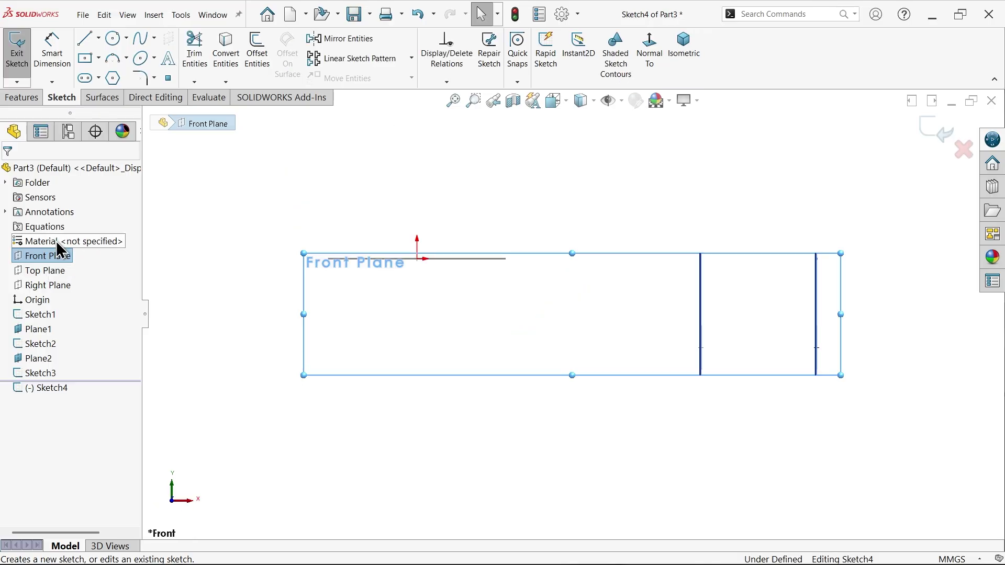
{"action": "left_click", "coordinate": [87, 39]}
{"action": "scroll", "coordinate": [806, 256], "scroll_direction": "down", "scroll_amount": 3}
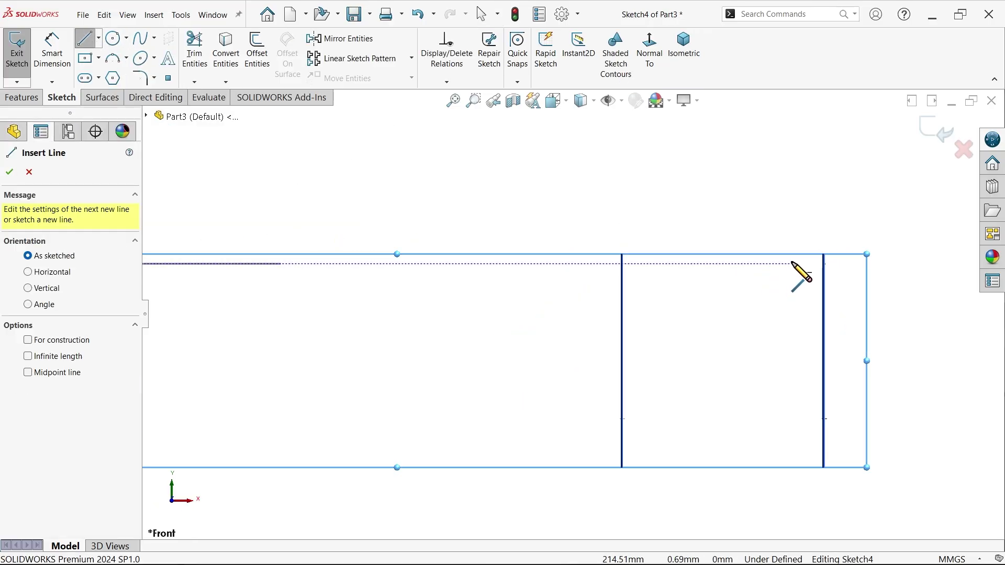
{"action": "left_click", "coordinate": [822, 255]}
{"action": "scroll", "coordinate": [419, 270], "scroll_direction": "up", "scroll_amount": 3}
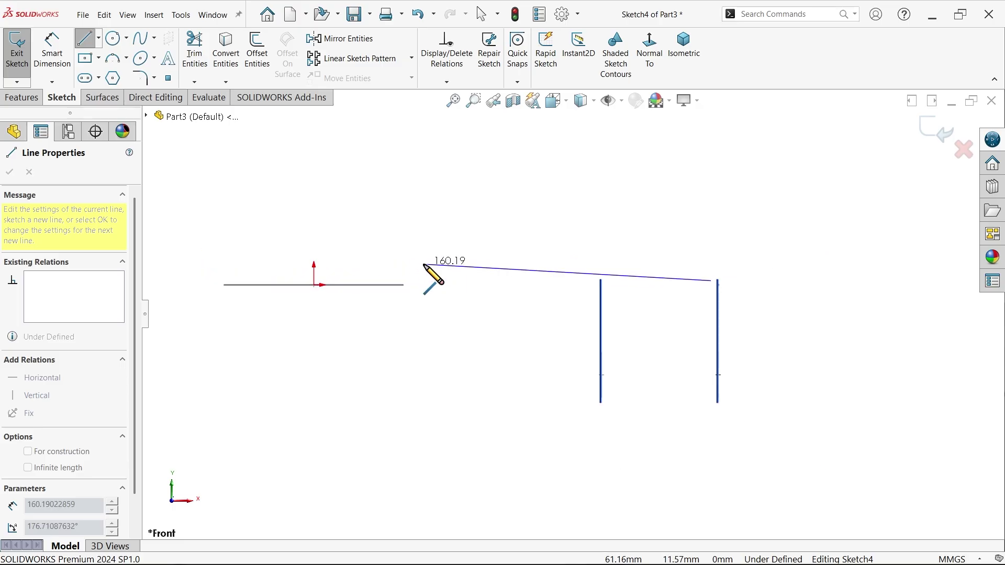
{"action": "key", "text": "Escape"}
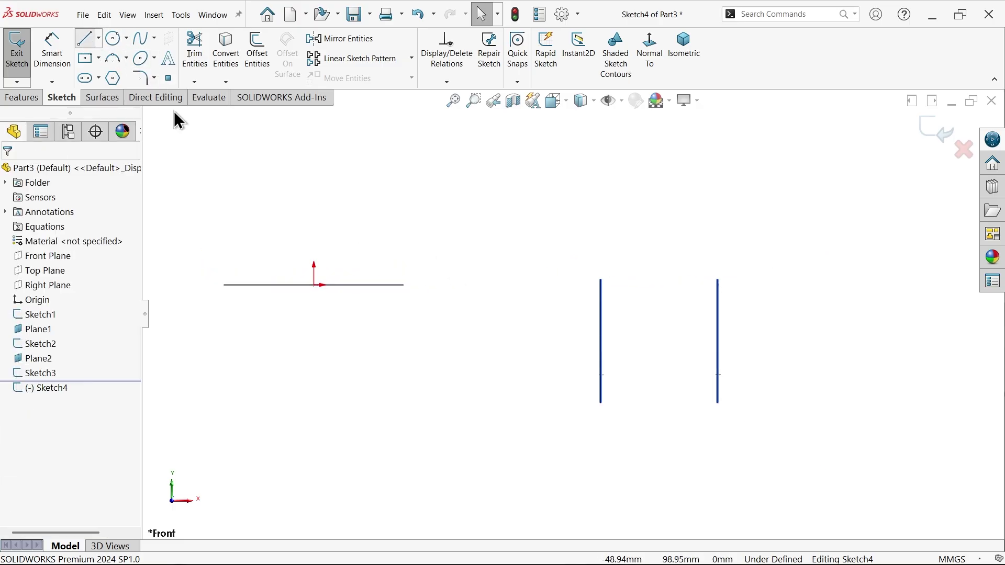
{"action": "key", "text": "Return"}
Step: Draw a horizontal path line from the right ending in a tangent arc
{"action": "scroll", "coordinate": [562, 365], "scroll_direction": "down", "scroll_amount": 2}
{"action": "left_click", "coordinate": [781, 315]}
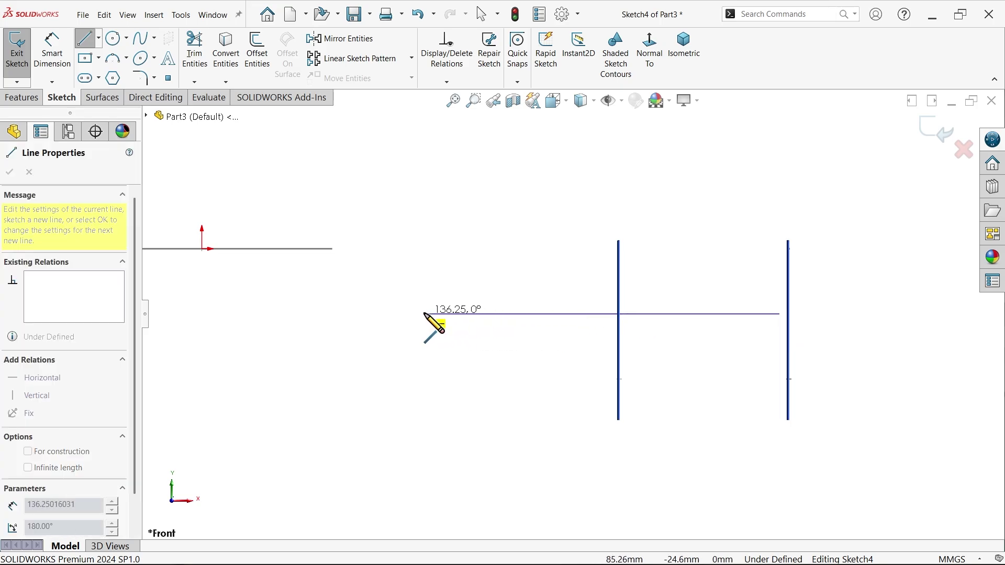
{"action": "scroll", "coordinate": [366, 304], "scroll_direction": "down", "scroll_amount": 2}
{"action": "left_click", "coordinate": [467, 329]}
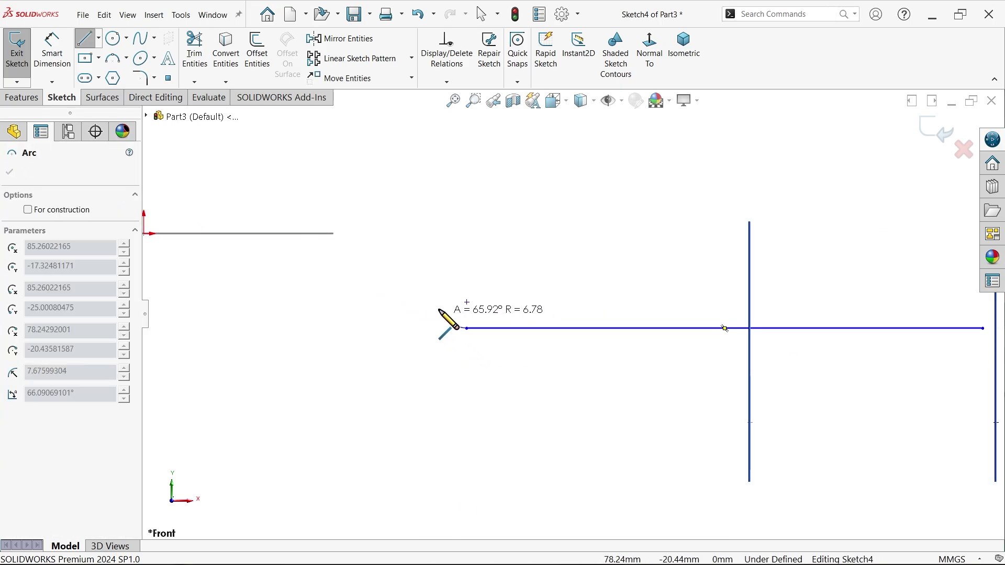
{"action": "left_click", "coordinate": [340, 234]}
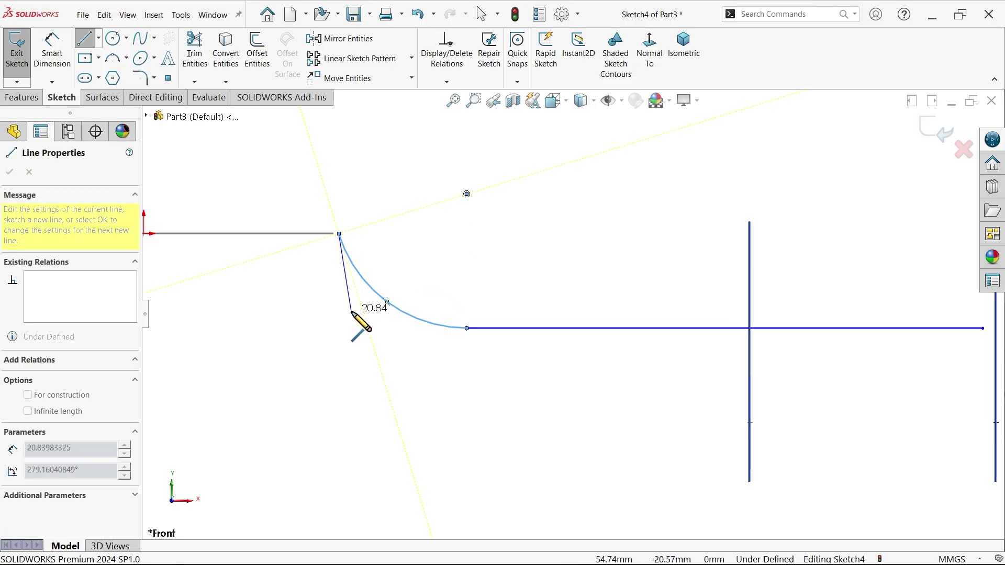
{"action": "right_click", "coordinate": [356, 293]}
{"action": "key", "text": "Escape"}
Step: Dimension the tangent arc to a 45 mm radius
{"action": "left_click", "coordinate": [67, 66]}
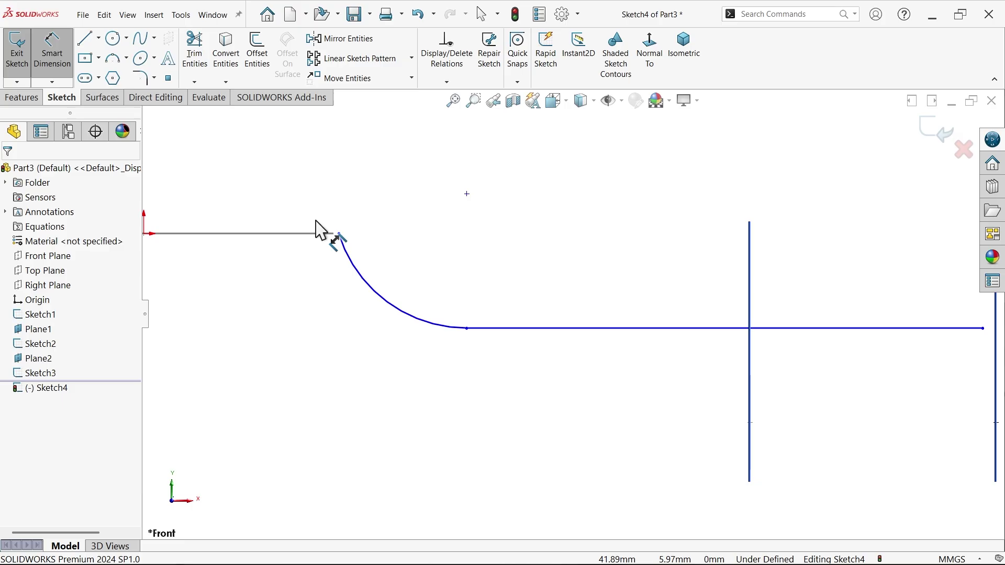
{"action": "left_click", "coordinate": [382, 297]}
{"action": "left_click", "coordinate": [395, 264]}
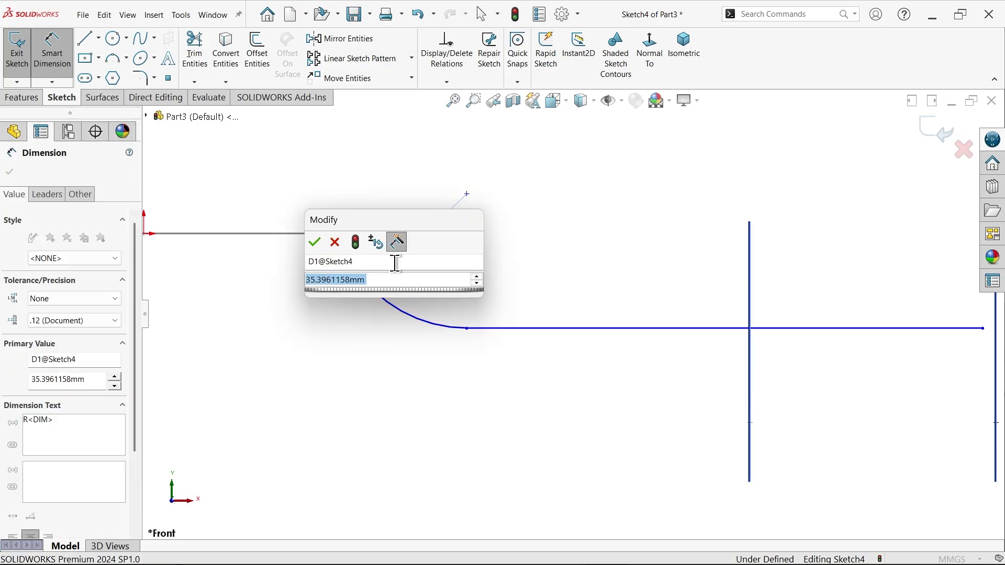
{"action": "type", "text": "45"}
{"action": "key", "text": "Return"}
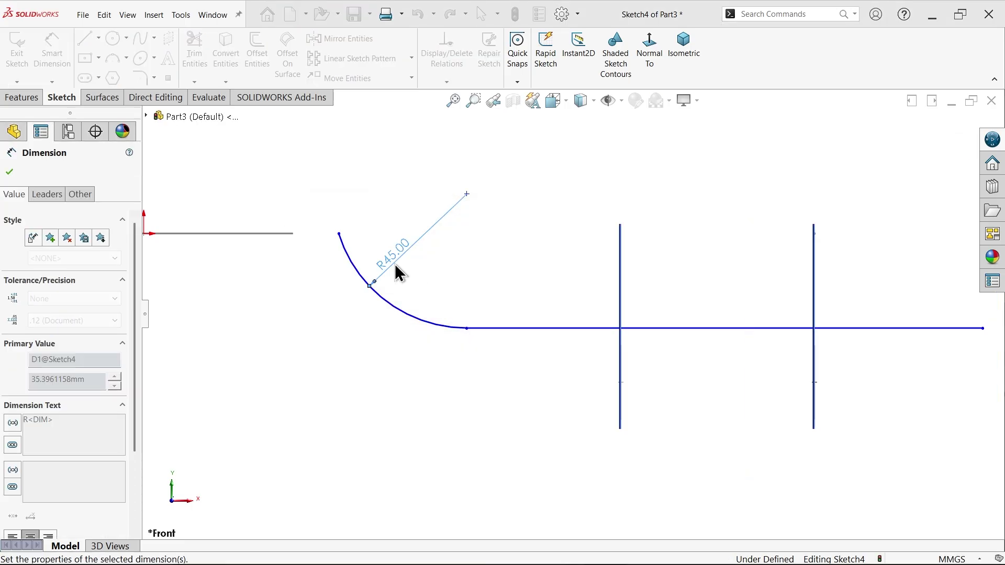
{"action": "key", "text": "f"}
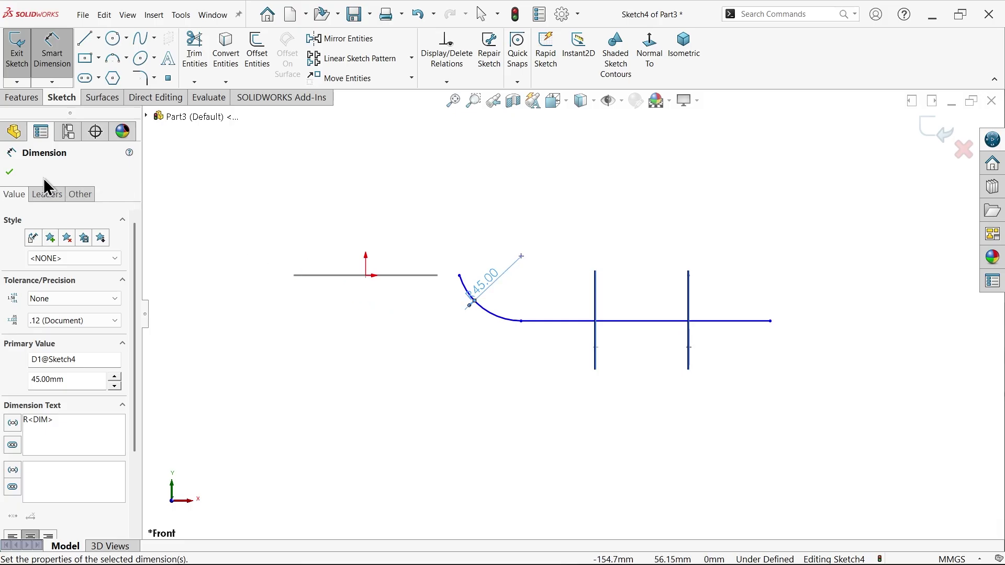
{"action": "left_click", "coordinate": [11, 174]}
Step: Pierce the arc's free end onto the Ø100 bowl circle
{"action": "mouse_move", "coordinate": [590, 247]}
{"action": "middle_mouse_down"}
{"action": "mouse_move", "coordinate": [566, 303]}
{"action": "mouse_move", "coordinate": [574, 320]}
{"action": "middle_mouse_up"}
{"action": "scroll", "coordinate": [524, 288], "scroll_direction": "down", "scroll_amount": 4}
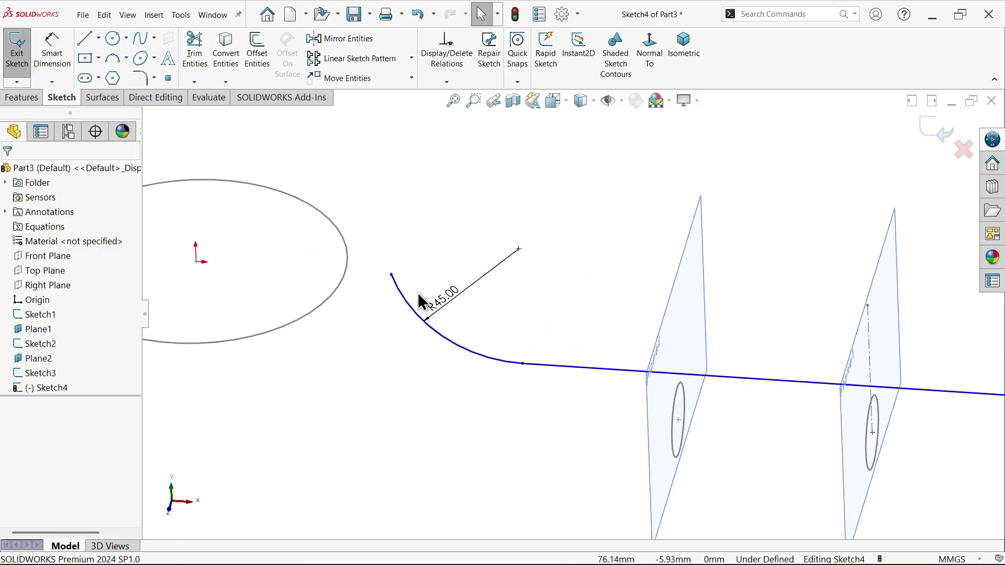
{"action": "left_click", "coordinate": [344, 286]}
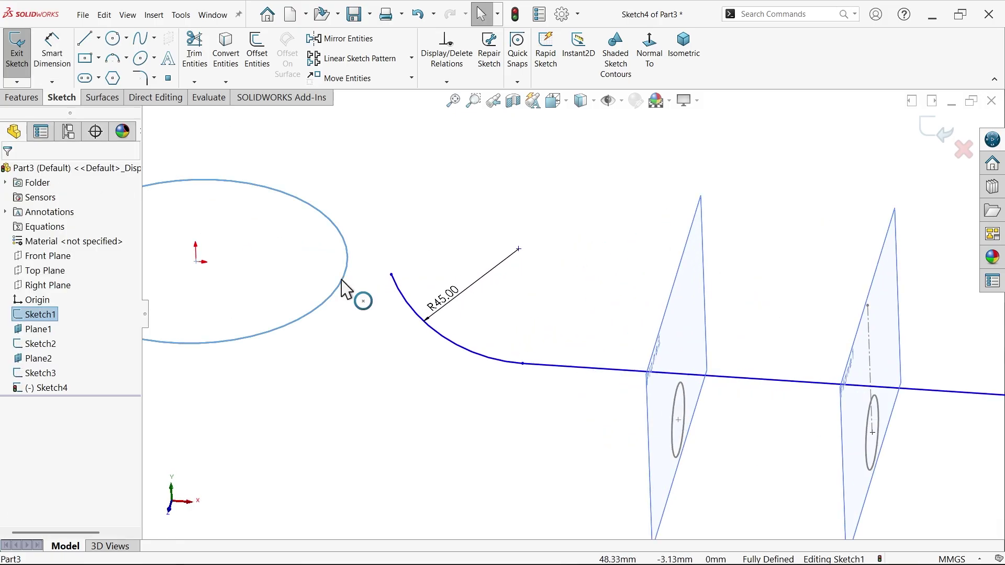
{"action": "left_click", "coordinate": [392, 274], "text": "ctrl"}
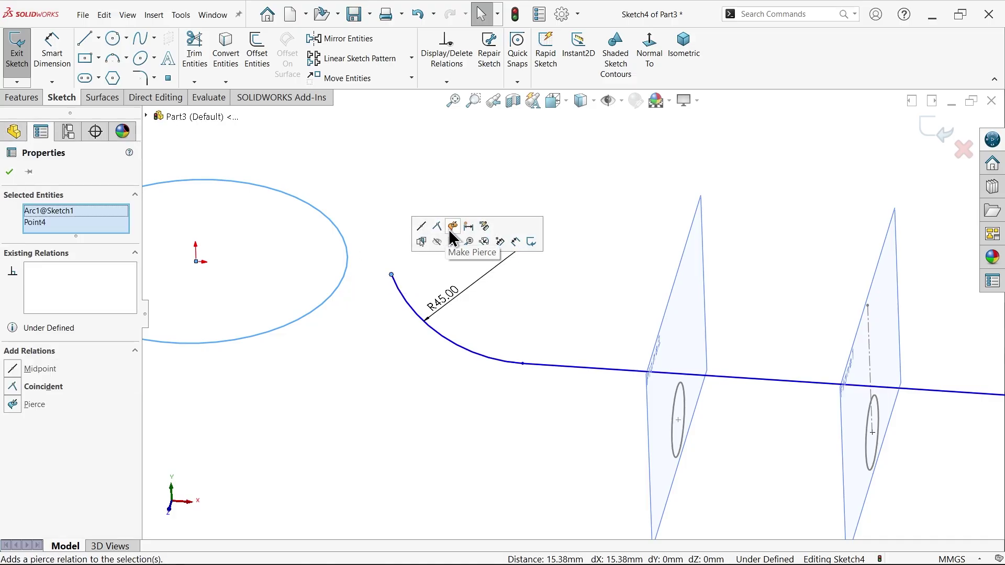
{"action": "left_click", "coordinate": [454, 230]}
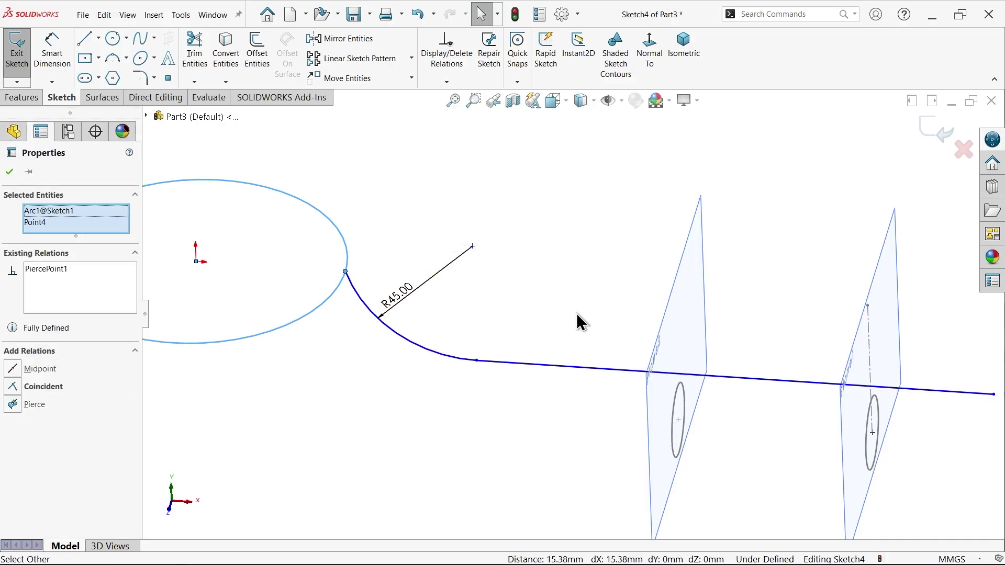
{"action": "scroll", "coordinate": [576, 322], "scroll_direction": "up", "scroll_amount": 3}
{"action": "scroll", "coordinate": [743, 369], "scroll_direction": "down", "scroll_amount": 5}
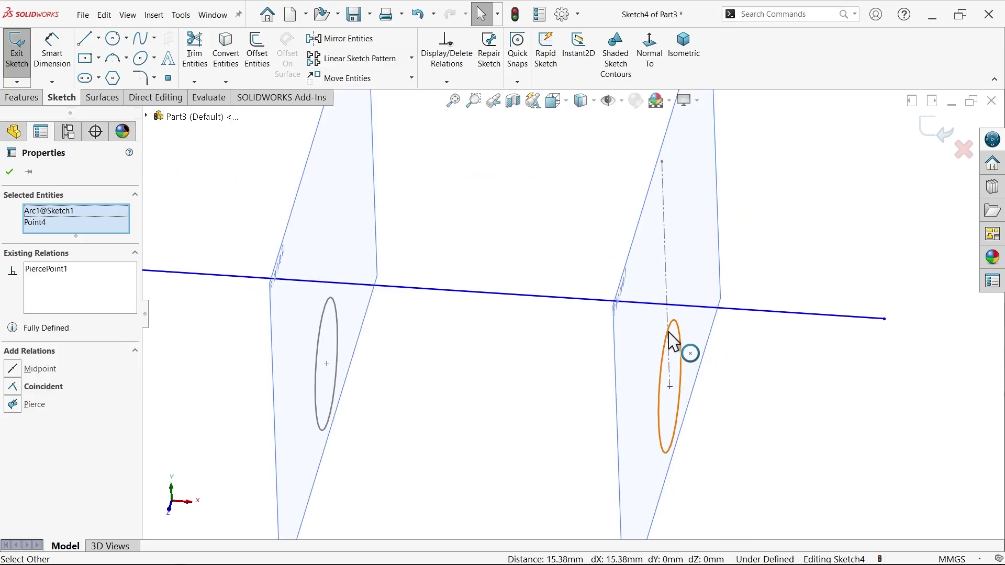
Step: Pierce the straight line's end onto the Ø25 nozzle circle
{"action": "left_click", "coordinate": [682, 329]}
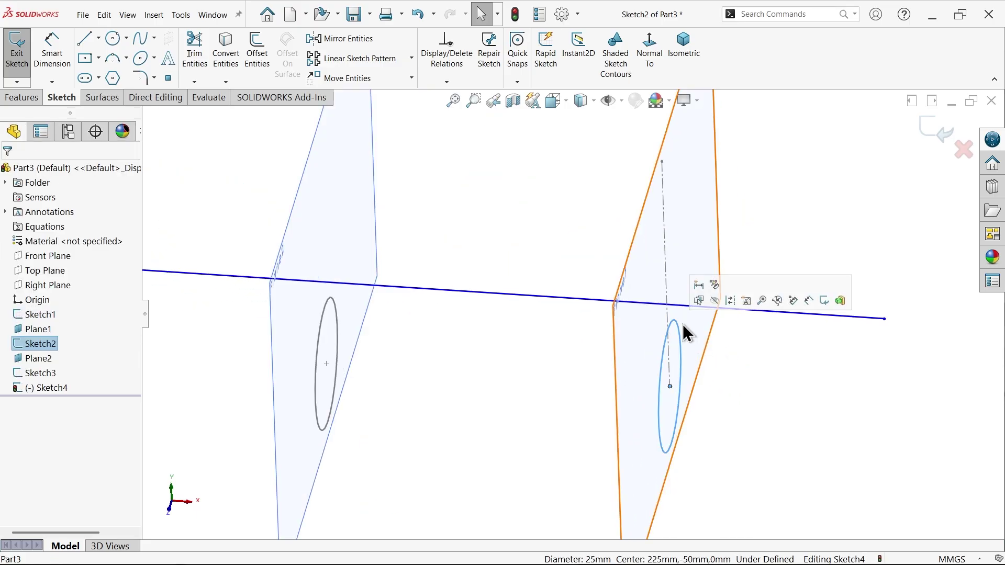
{"action": "left_click", "coordinate": [887, 319], "text": "ctrl"}
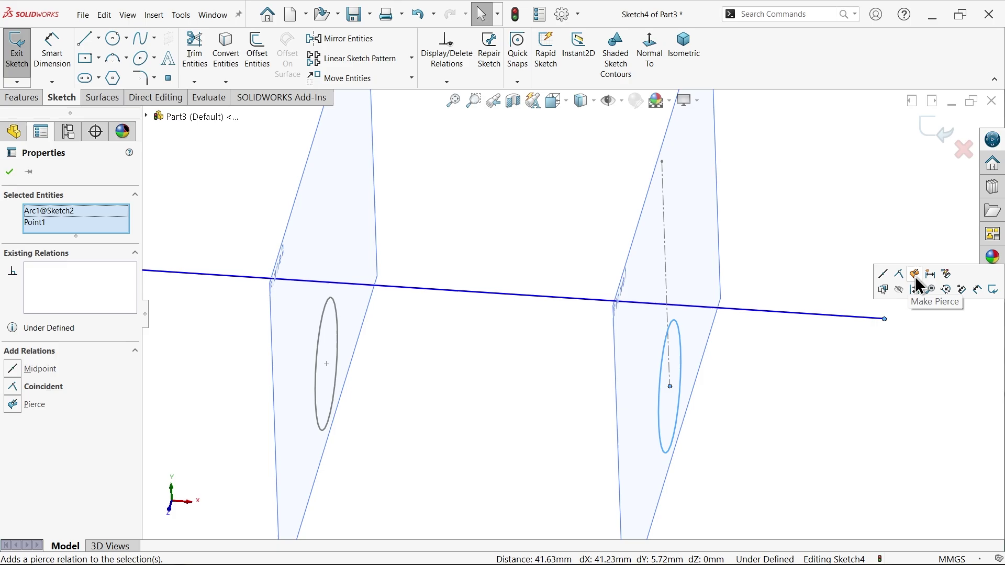
{"action": "left_click", "coordinate": [915, 276]}
{"action": "left_click", "coordinate": [745, 272]}
{"action": "scroll", "coordinate": [572, 314], "scroll_direction": "up", "scroll_amount": 3}
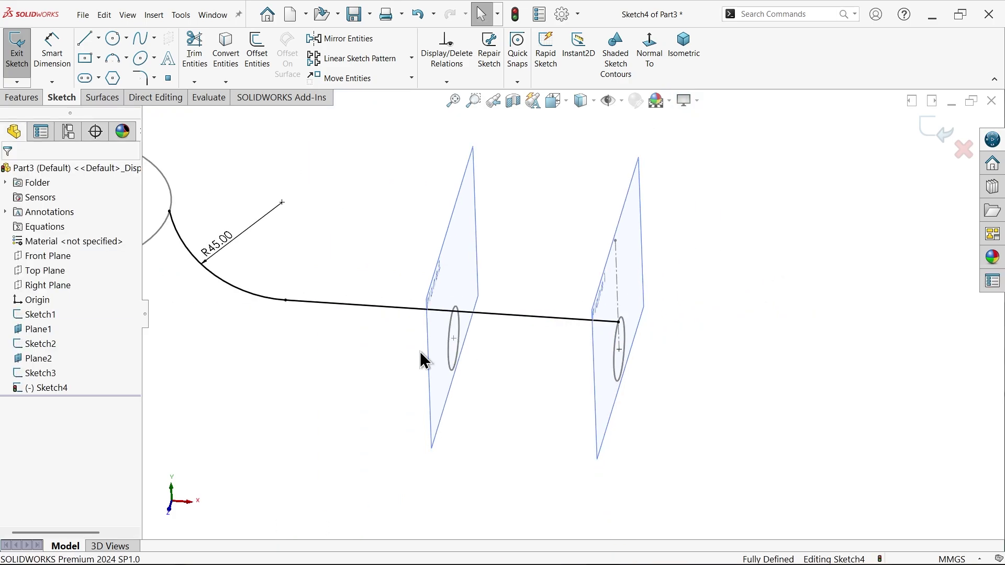
{"action": "middle_click_drag", "start_coordinate": [502, 350], "coordinate": [482, 296]}
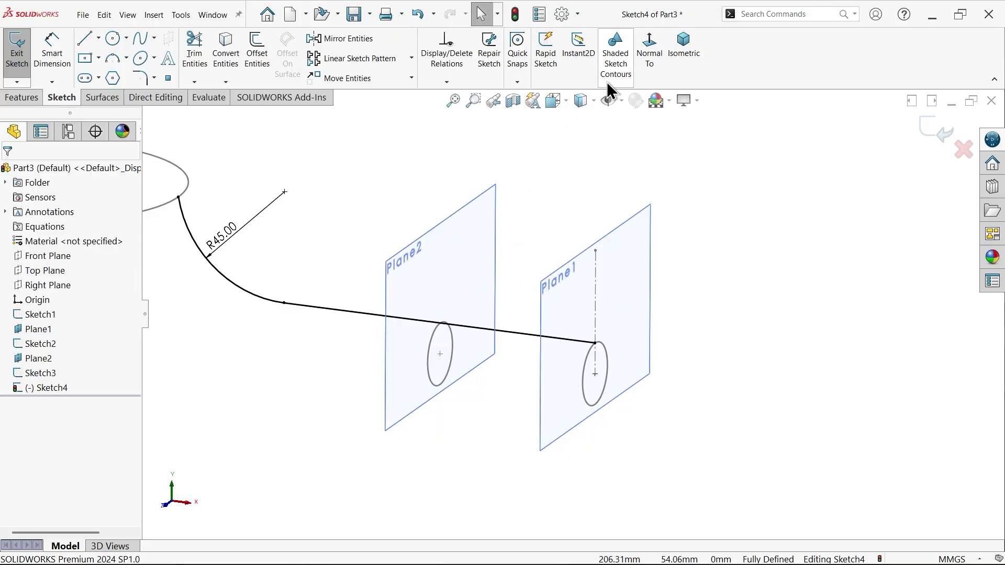
Step: In a front view, draw a lower horizontal line extended left beneath the arc's end
{"action": "left_click", "coordinate": [650, 58]}
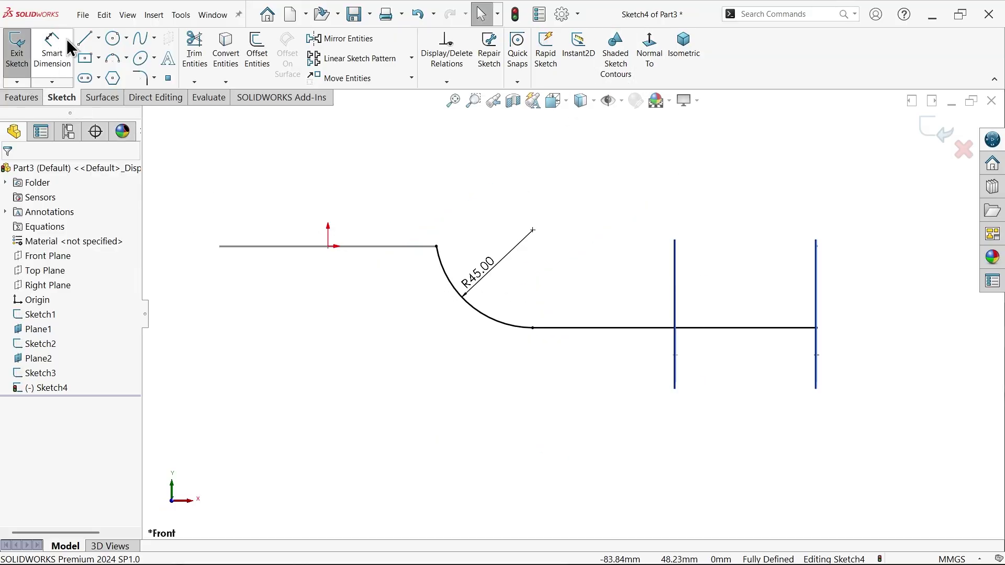
{"action": "left_click", "coordinate": [86, 39]}
{"action": "scroll", "coordinate": [795, 387], "scroll_direction": "down", "scroll_amount": 3}
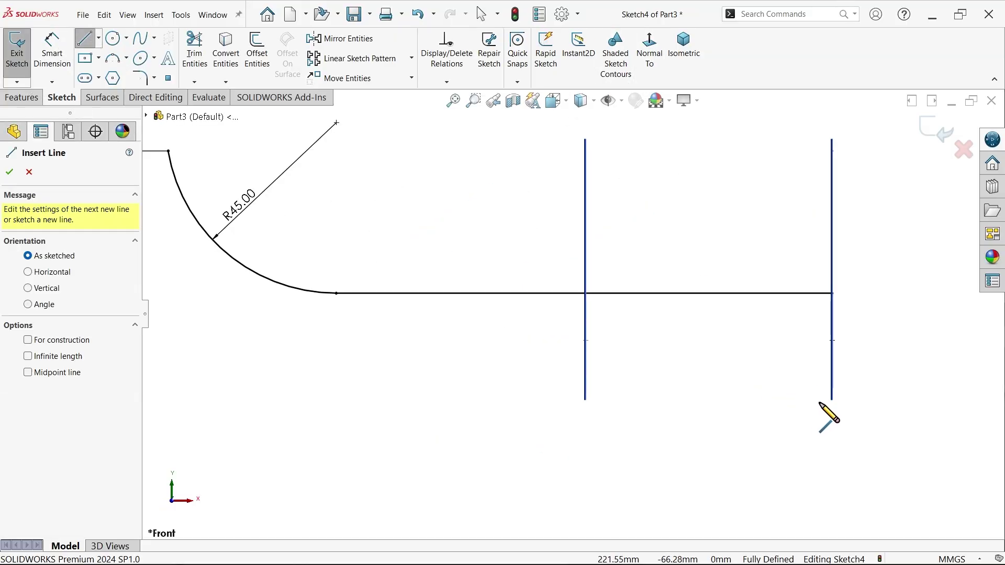
{"action": "left_click", "coordinate": [824, 377]}
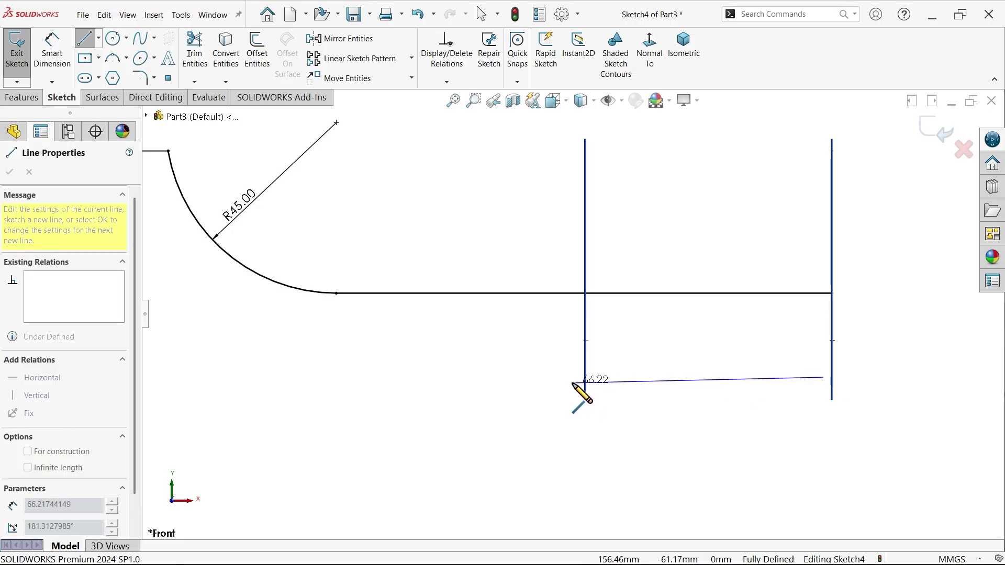
{"action": "left_click", "coordinate": [557, 378]}
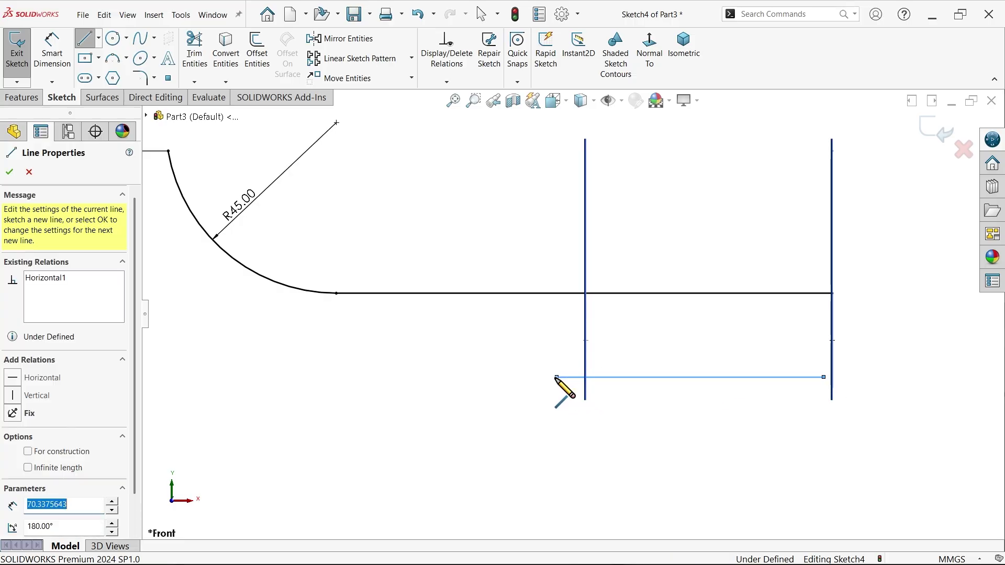
{"action": "right_click", "coordinate": [529, 414]}
{"action": "left_click", "coordinate": [560, 418]}
{"action": "scroll", "coordinate": [477, 363], "scroll_direction": "up", "scroll_amount": 3}
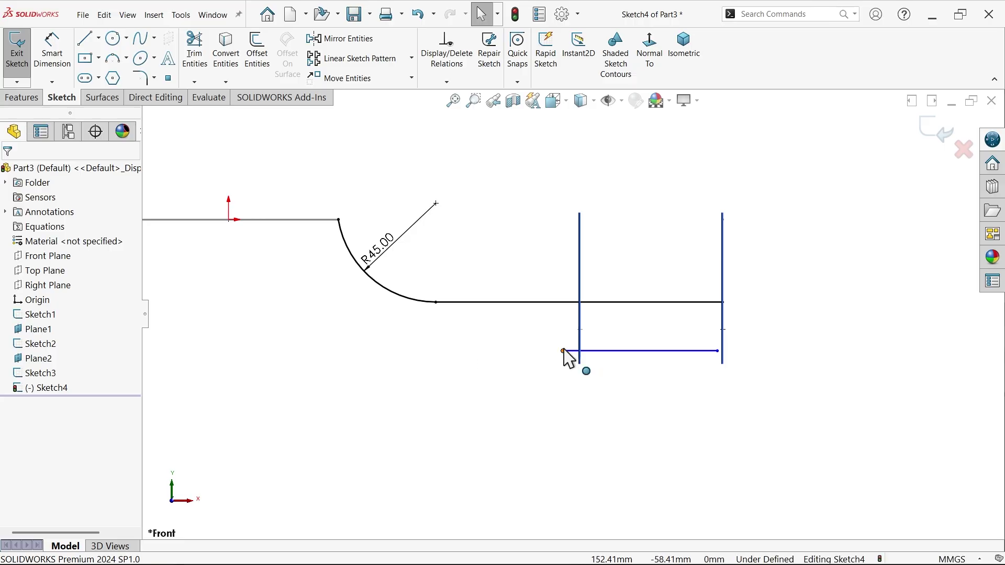
{"action": "mouse_move", "coordinate": [562, 352]}
{"action": "left_mouse_down"}
{"action": "mouse_move", "coordinate": [421, 351]}
{"action": "mouse_move", "coordinate": [436, 355]}
{"action": "mouse_move", "coordinate": [431, 369]}
{"action": "left_mouse_up"}
{"action": "key", "text": "f"}
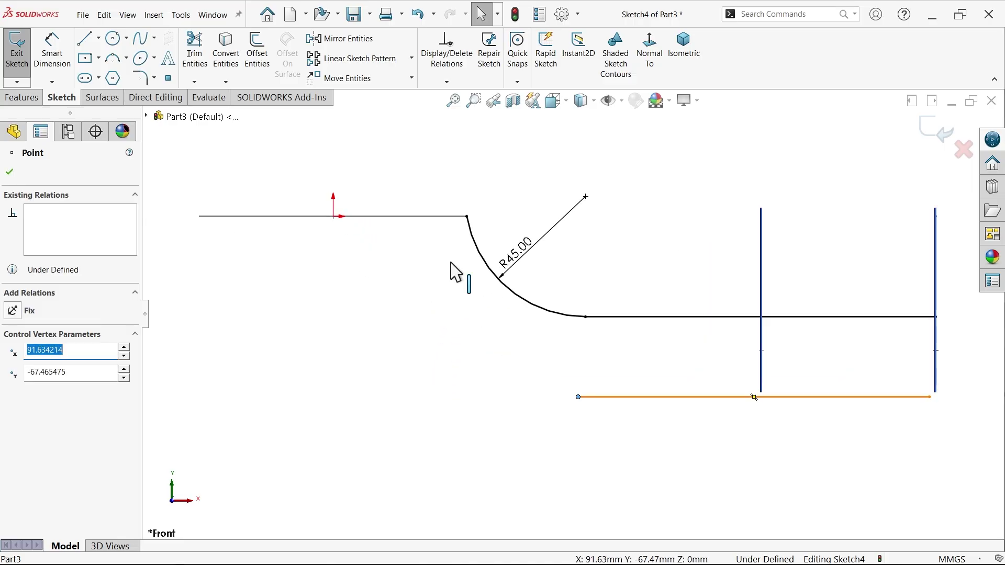
Step: Draw a spline from the lower line's left end up to the top line's end
{"action": "left_click", "coordinate": [141, 37]}
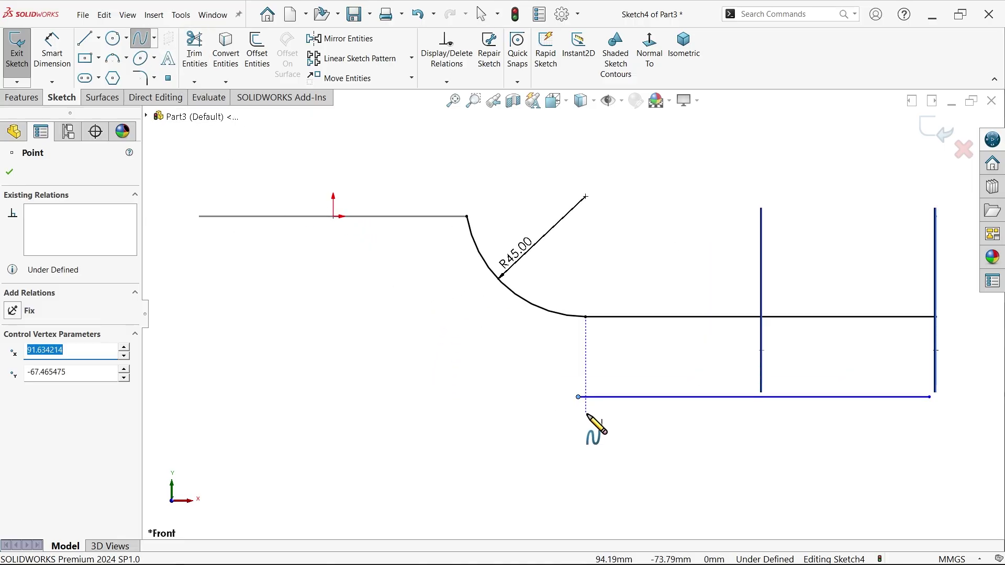
{"action": "left_click", "coordinate": [577, 398]}
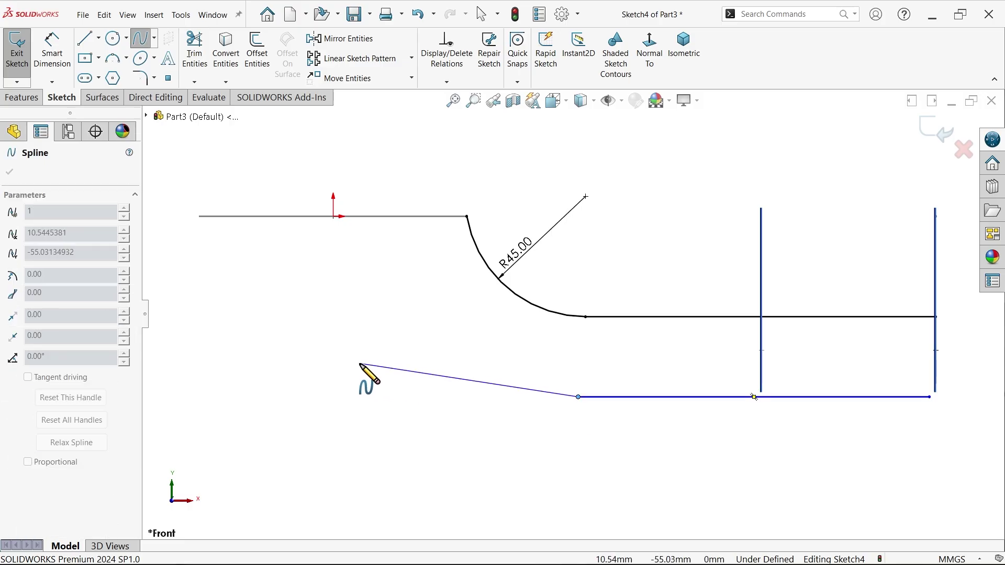
{"action": "left_click", "coordinate": [311, 369]}
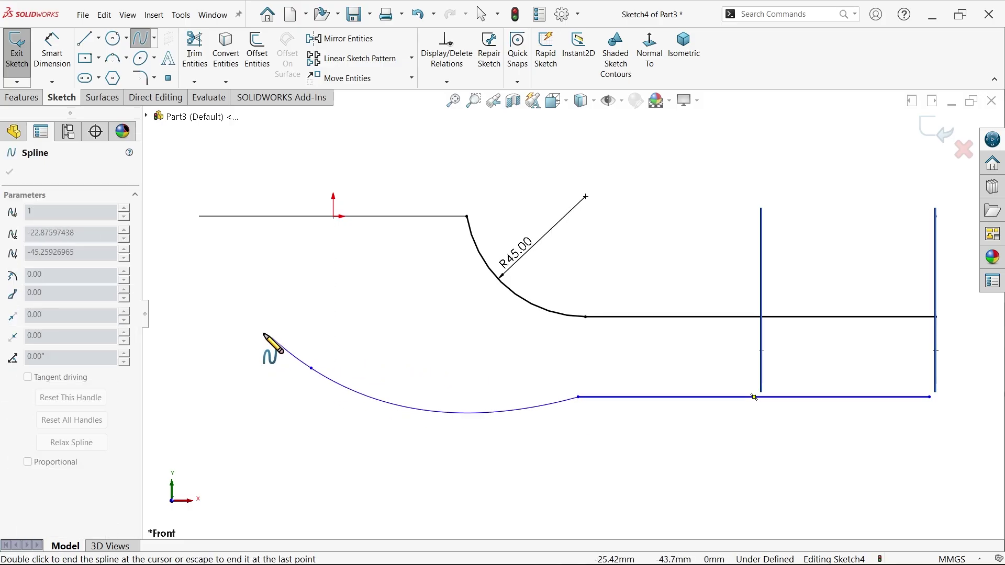
{"action": "left_click", "coordinate": [214, 291]}
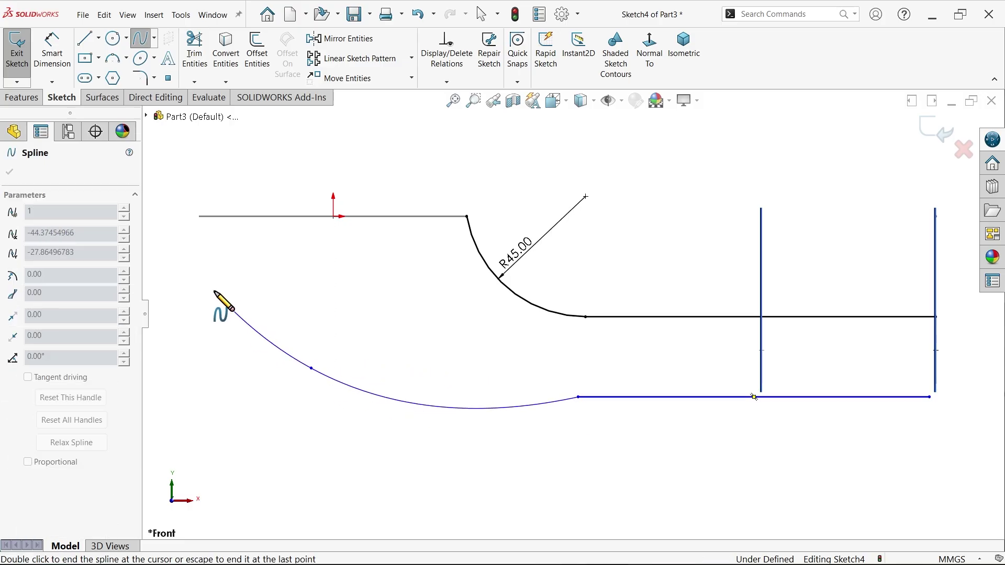
{"action": "left_click", "coordinate": [198, 224]}
{"action": "right_click", "coordinate": [212, 224]}
{"action": "left_click", "coordinate": [241, 237]}
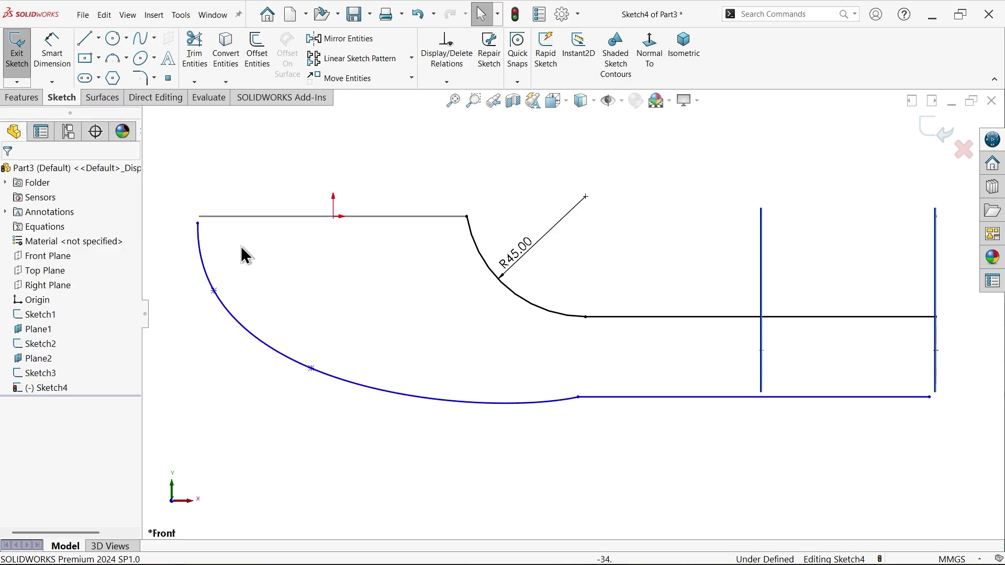
Step: Pierce the spline's top end onto the Ø100 bowl circle
{"action": "scroll", "coordinate": [576, 393], "scroll_direction": "down", "scroll_amount": 2}
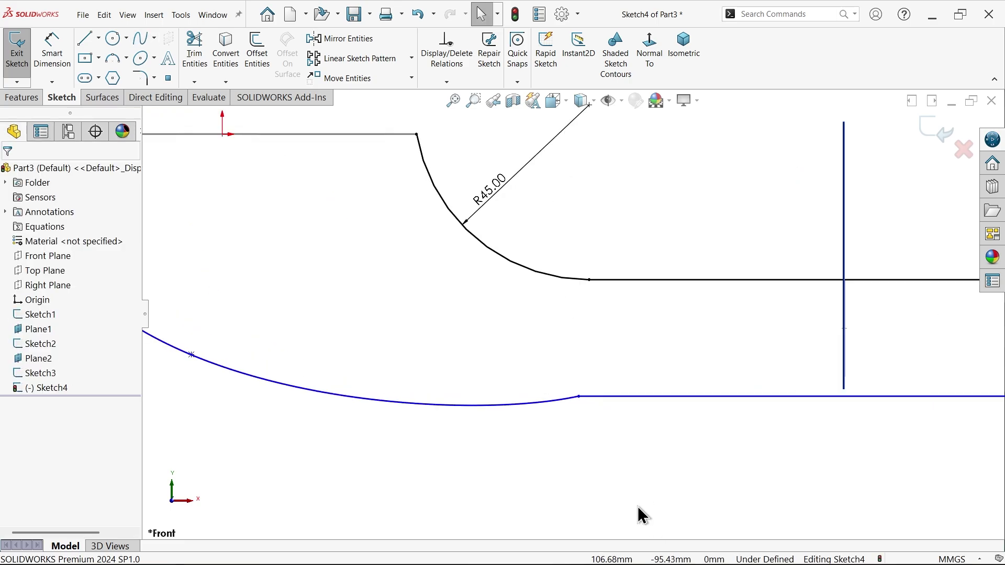
{"action": "scroll", "coordinate": [354, 280], "scroll_direction": "up", "scroll_amount": 2}
{"action": "scroll", "coordinate": [359, 254], "scroll_direction": "down", "scroll_amount": 1}
{"action": "scroll", "coordinate": [364, 251], "scroll_direction": "up", "scroll_amount": 1}
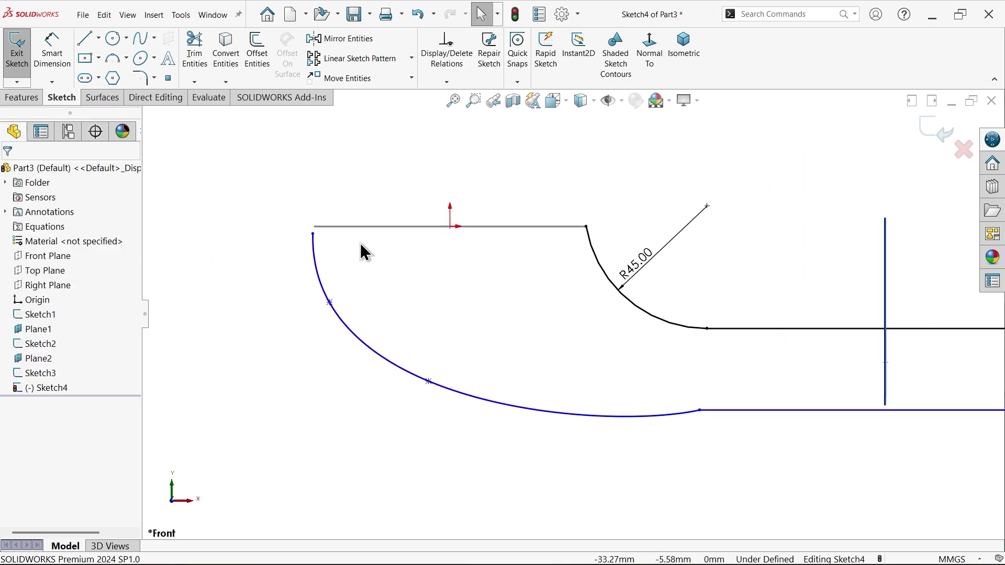
{"action": "mouse_move", "coordinate": [364, 251]}
{"action": "middle_mouse_down"}
{"action": "mouse_move", "coordinate": [371, 242]}
{"action": "mouse_move", "coordinate": [375, 296]}
{"action": "middle_mouse_up"}
{"action": "scroll", "coordinate": [394, 294], "scroll_direction": "down", "scroll_amount": 3}
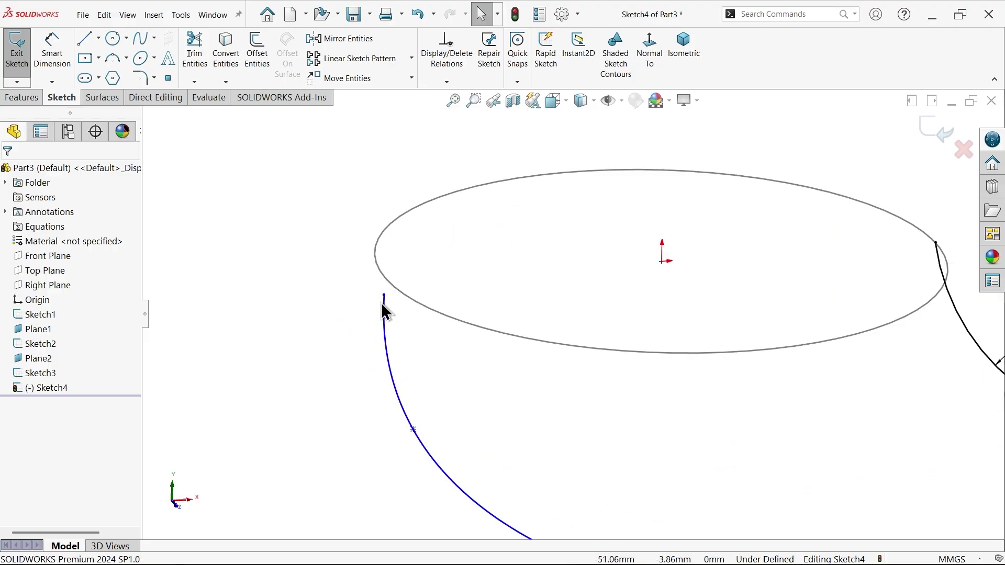
{"action": "left_click", "coordinate": [386, 300]}
{"action": "left_click", "coordinate": [404, 299], "text": "ctrl"}
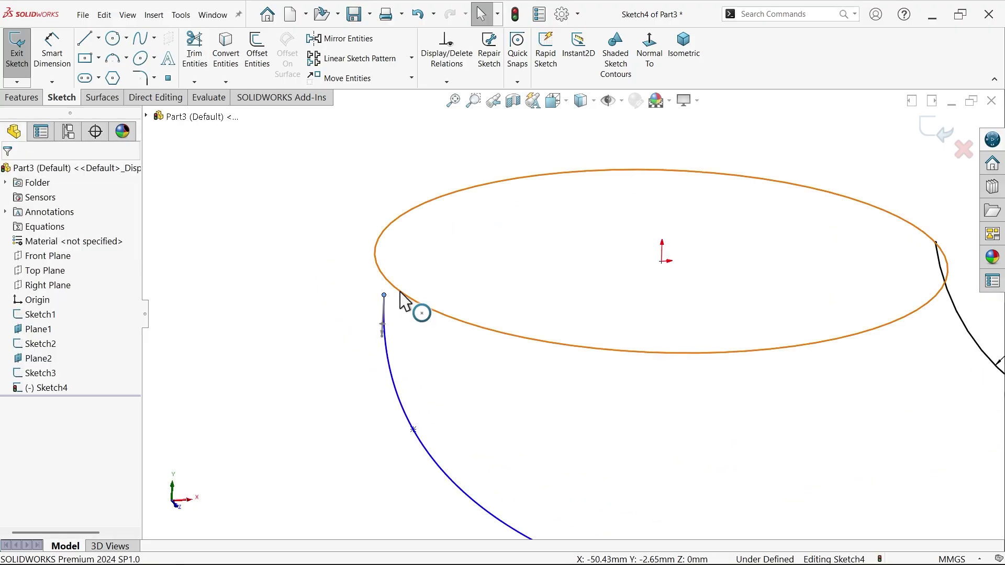
{"action": "left_click", "coordinate": [478, 246]}
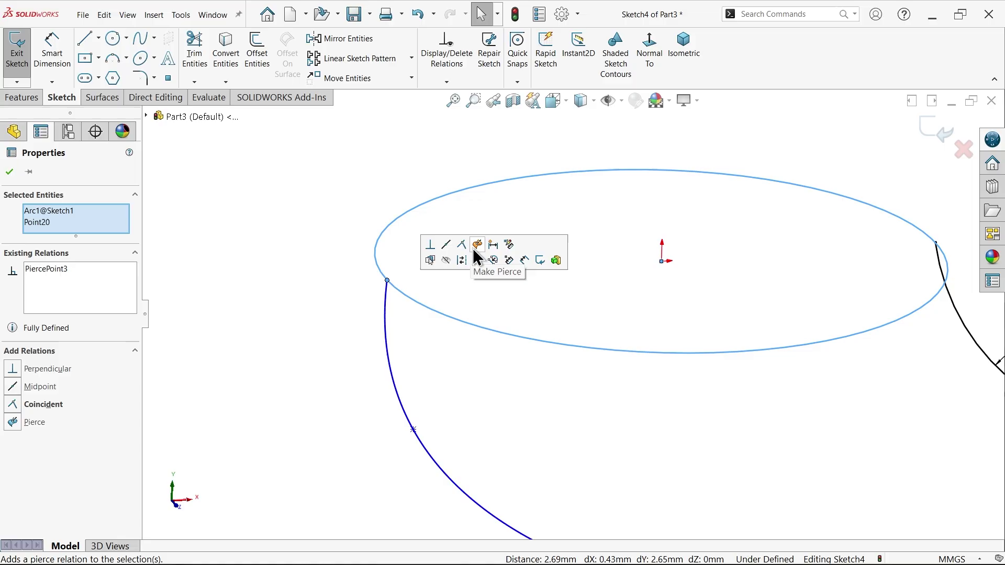
Step: Pierce the sketch point through the guide circle and view the front sketch plane face-on
{"action": "left_click", "coordinate": [649, 55]}
{"action": "left_click", "coordinate": [572, 241]}
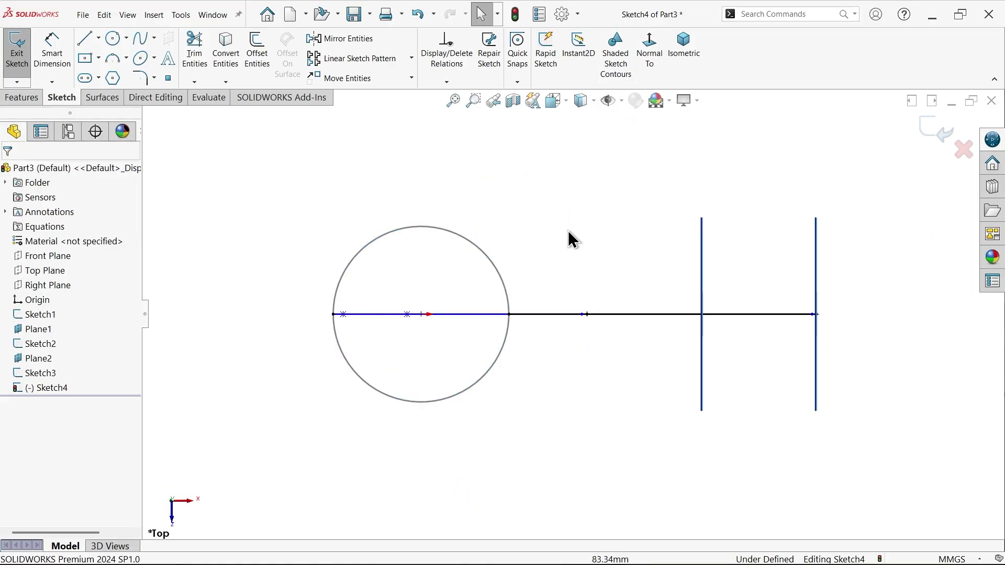
{"action": "middle_click_drag", "start_coordinate": [572, 241], "coordinate": [594, 276]}
{"action": "left_click", "coordinate": [662, 55]}
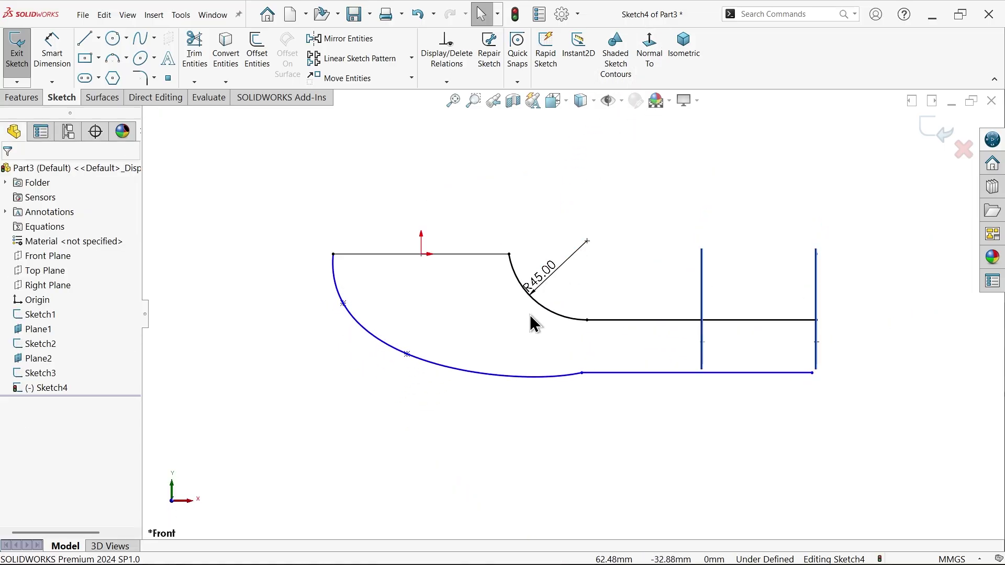
{"action": "scroll", "coordinate": [529, 320], "scroll_direction": "down", "scroll_amount": 3}
Step: Dimension the spline's upper point 26 mm vertically and 10 mm horizontally
{"action": "left_click", "coordinate": [52, 49]}
{"action": "scroll", "coordinate": [375, 292], "scroll_direction": "up", "scroll_amount": 2}
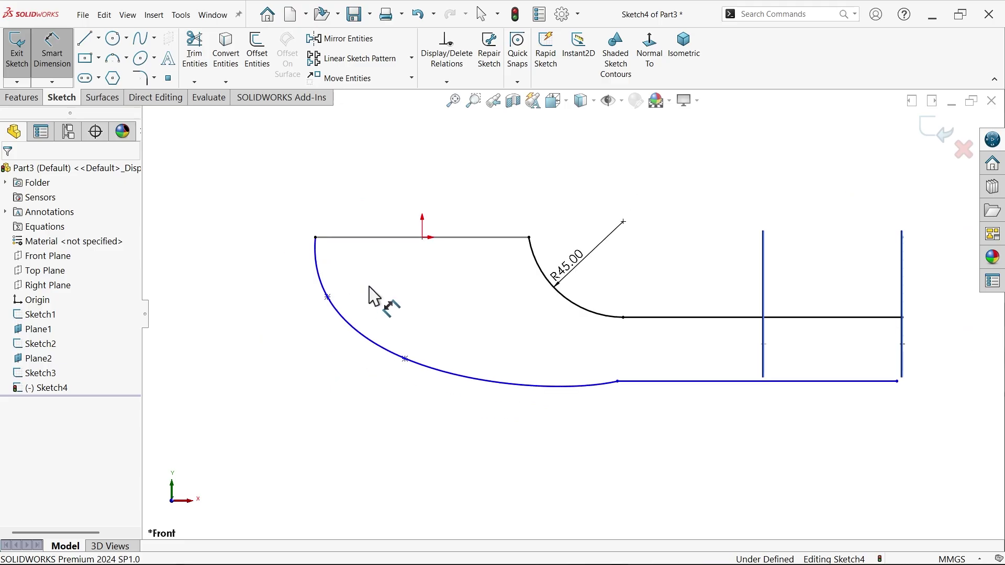
{"action": "scroll", "coordinate": [348, 321], "scroll_direction": "down", "scroll_amount": 4}
{"action": "left_click", "coordinate": [335, 313]}
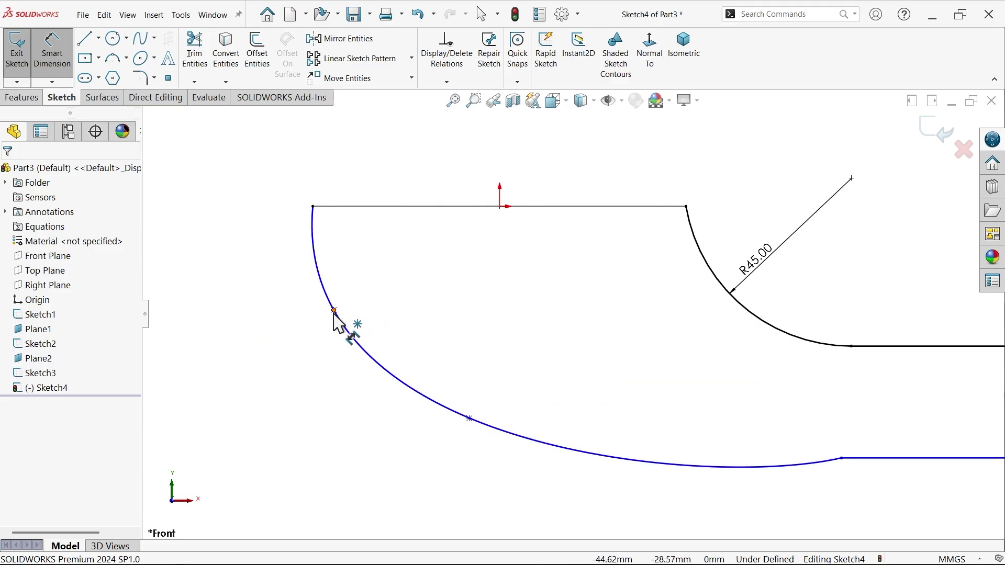
{"action": "left_click", "coordinate": [505, 212]}
{"action": "left_click", "coordinate": [294, 257]}
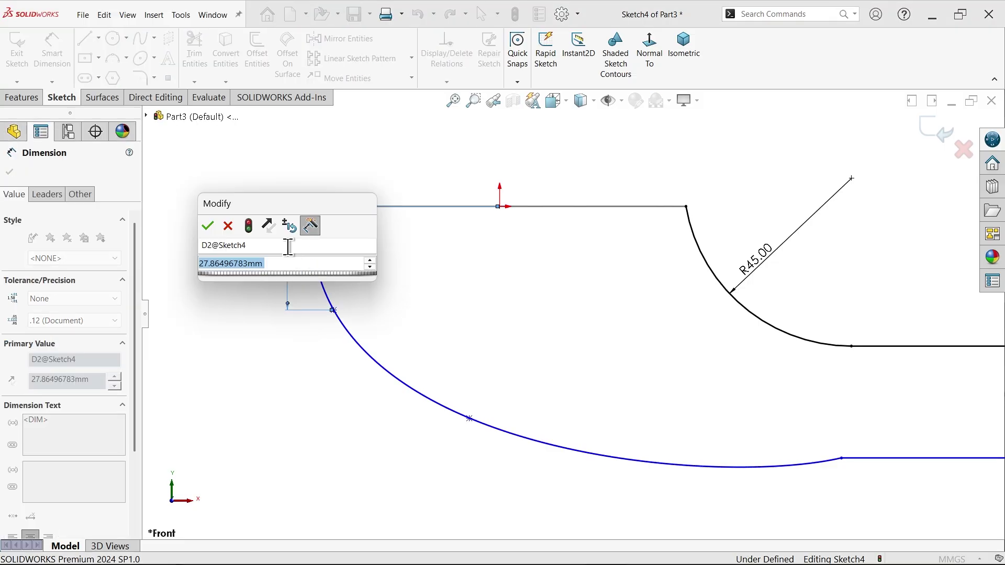
{"action": "type", "text": "26"}
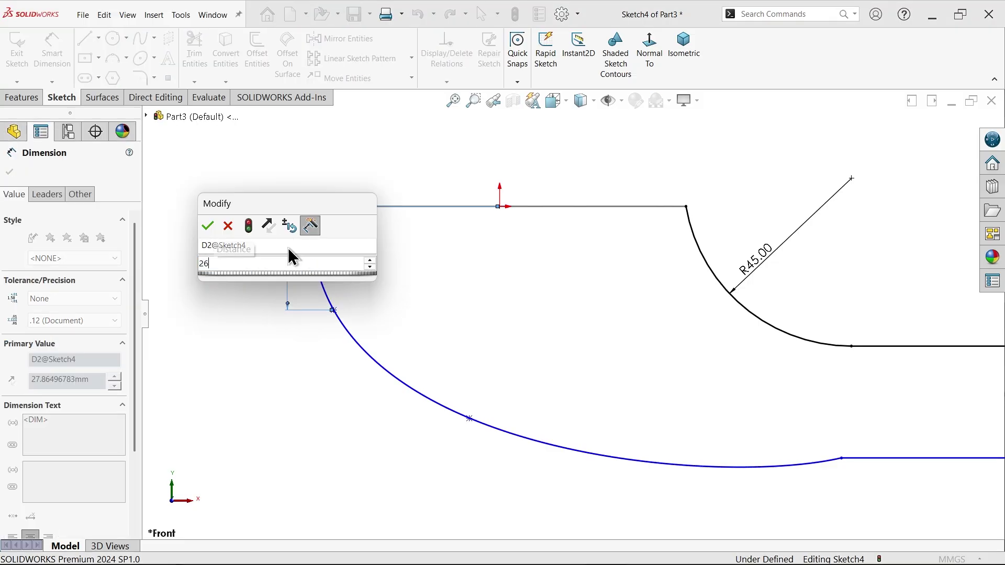
{"action": "key", "text": "Return"}
{"action": "left_click", "coordinate": [333, 304]}
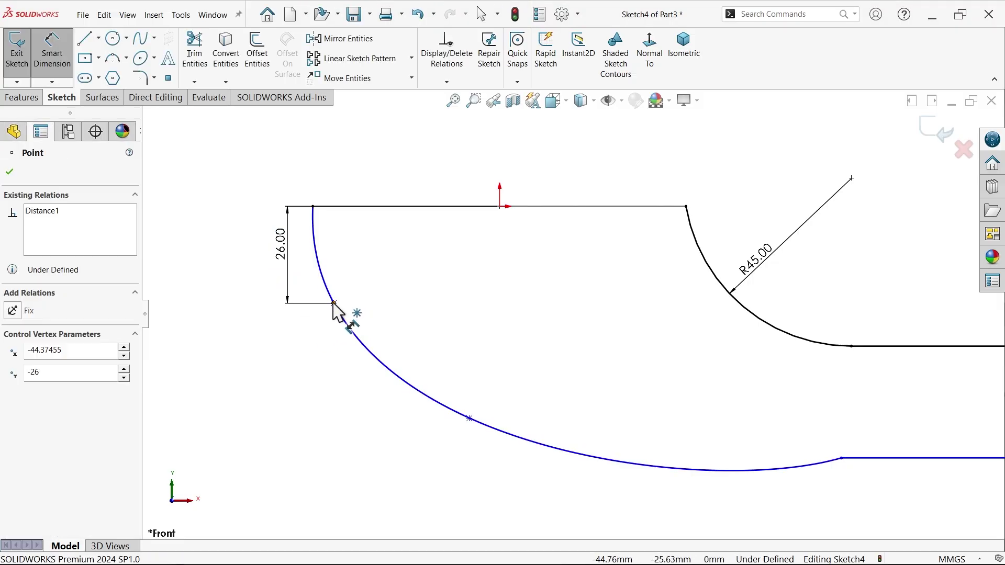
{"action": "left_click", "coordinate": [312, 207]}
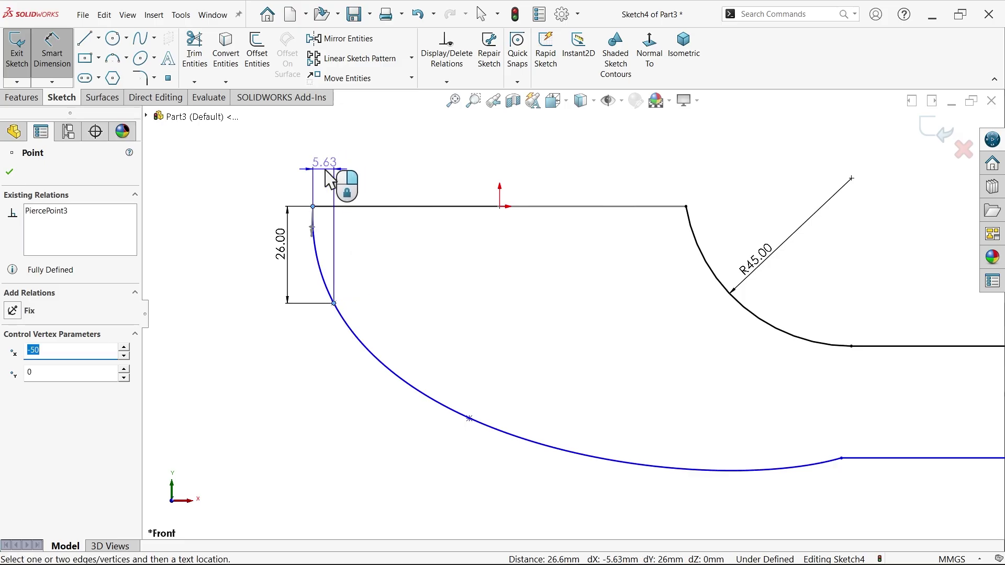
{"action": "left_click", "coordinate": [331, 172]}
{"action": "type", "text": "10"}
{"action": "key", "text": "Return"}
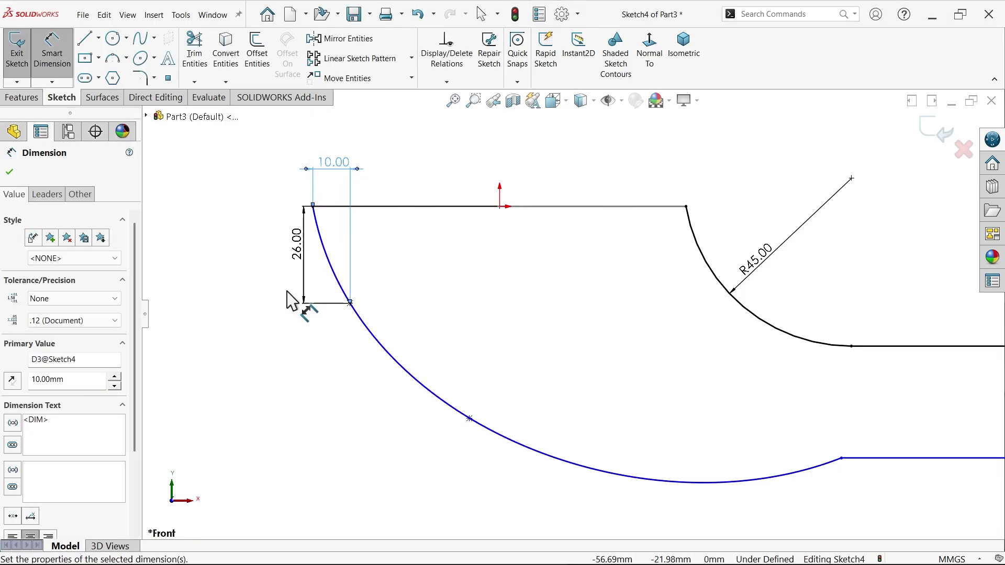
Step: Locate the spline's middle point 56.8 mm high and 10.8 mm across from the origin
{"action": "left_click", "coordinate": [471, 420]}
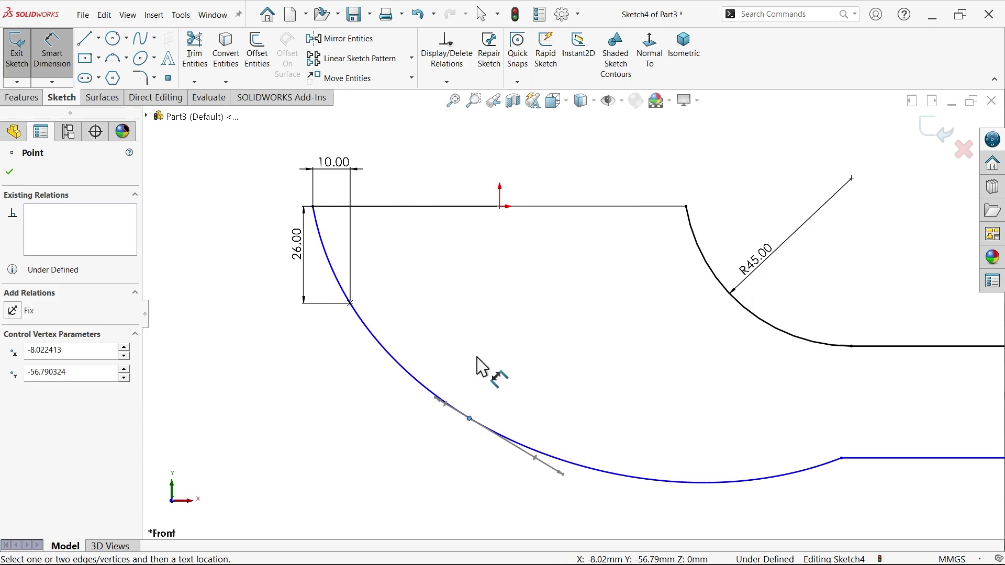
{"action": "left_click", "coordinate": [501, 207]}
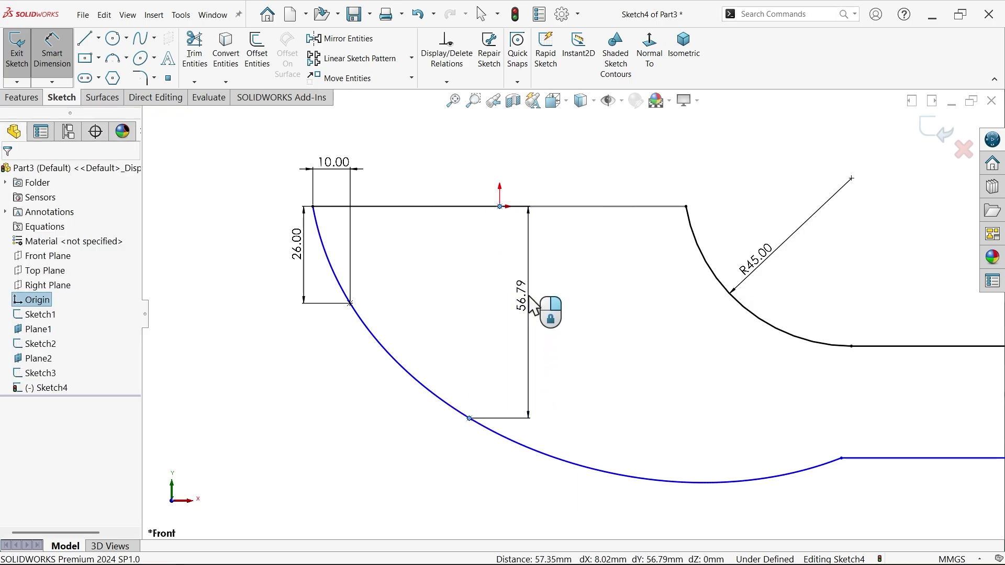
{"action": "left_click", "coordinate": [545, 309]}
{"action": "type", "text": "56.8"}
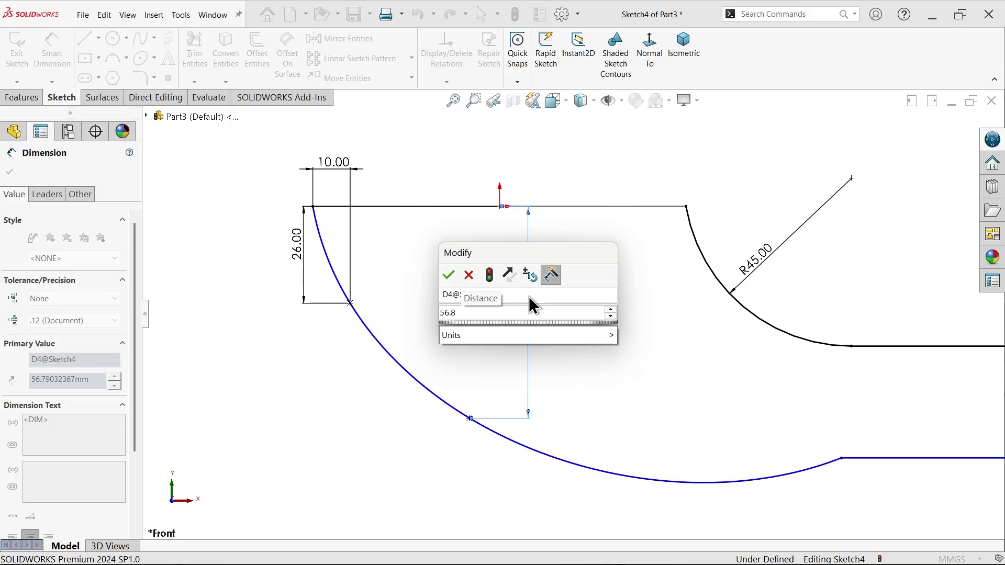
{"action": "key", "text": "Return"}
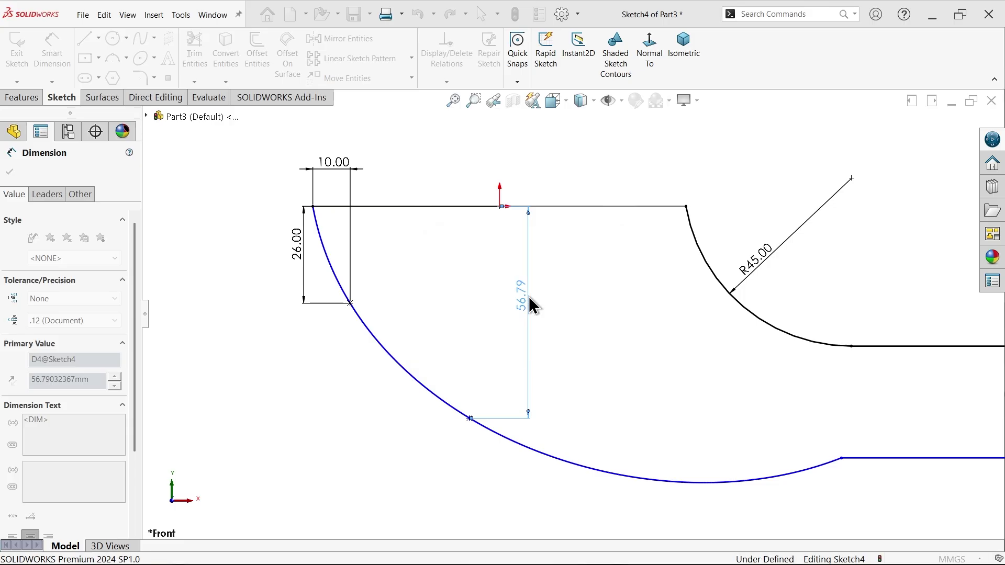
{"action": "left_click", "coordinate": [471, 419]}
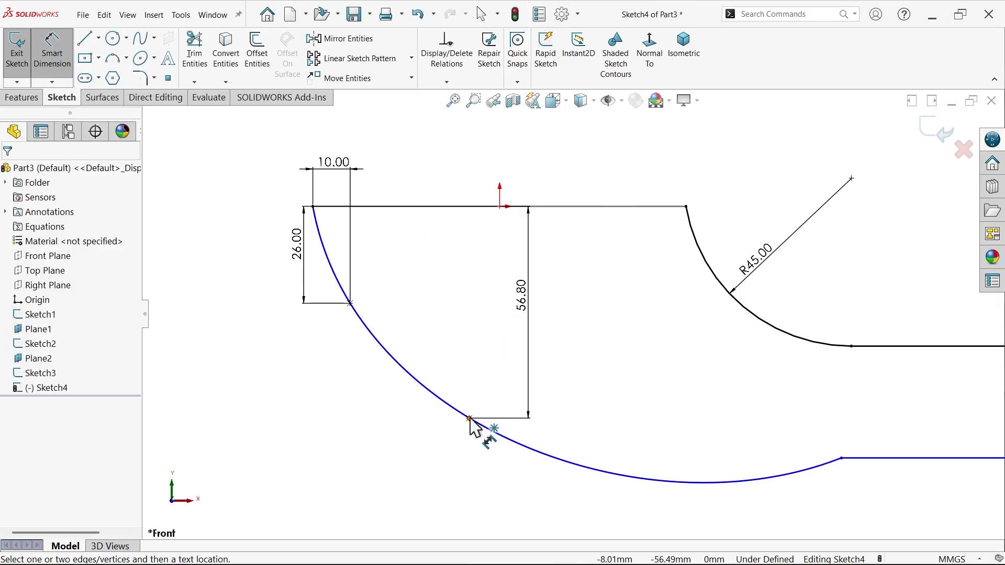
{"action": "left_click", "coordinate": [500, 207]}
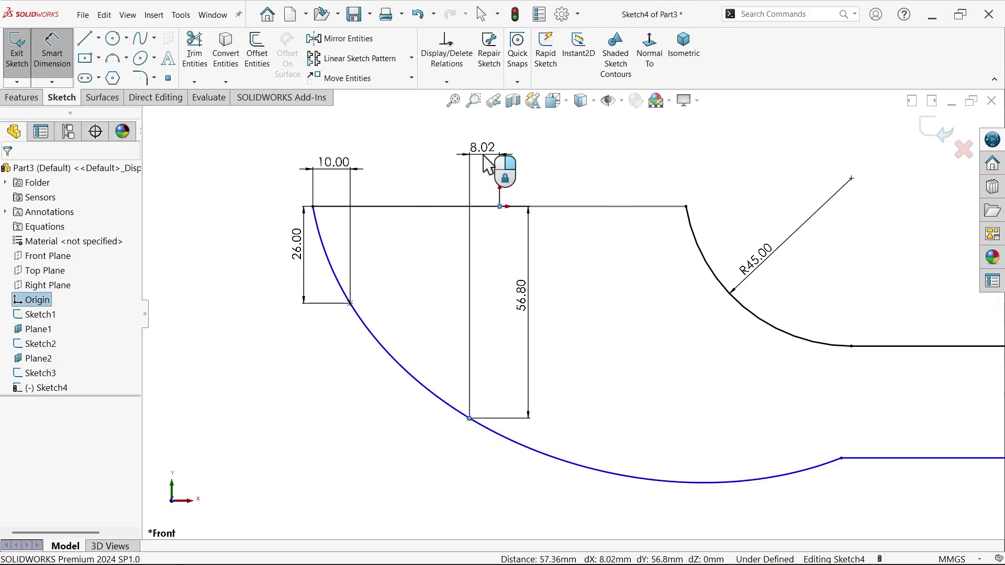
{"action": "left_click", "coordinate": [504, 168]}
{"action": "type", "text": "10."}
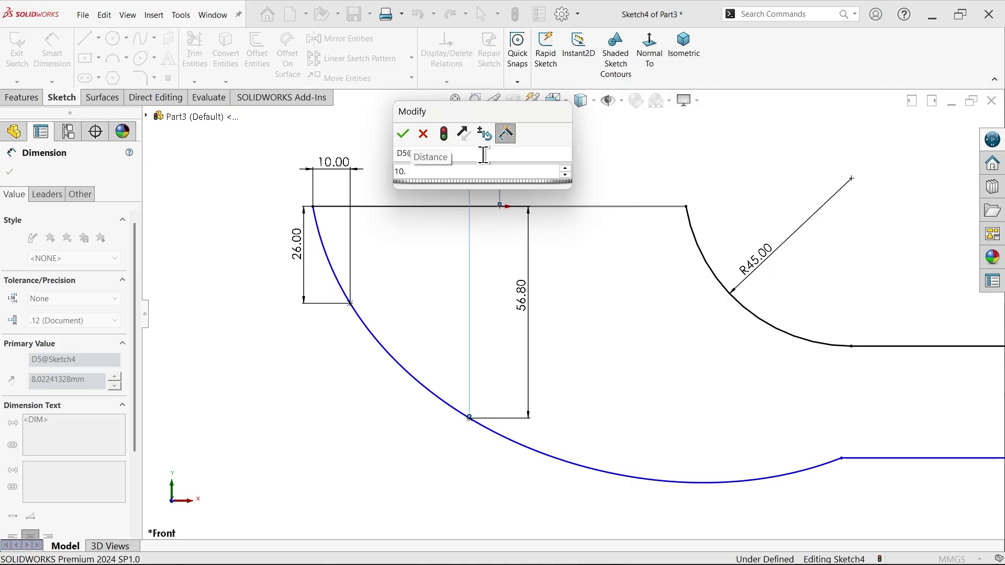
{"action": "type", "text": "8"}
{"action": "key", "text": "Return"}
{"action": "scroll", "coordinate": [424, 295], "scroll_direction": "up", "scroll_amount": 3}
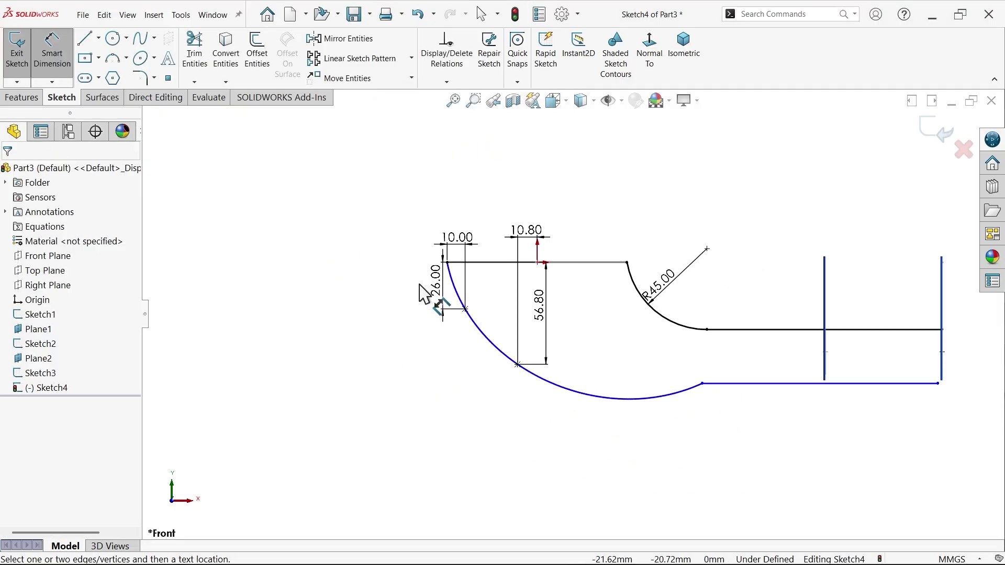
{"action": "scroll", "coordinate": [767, 352], "scroll_direction": "up", "scroll_amount": 2}
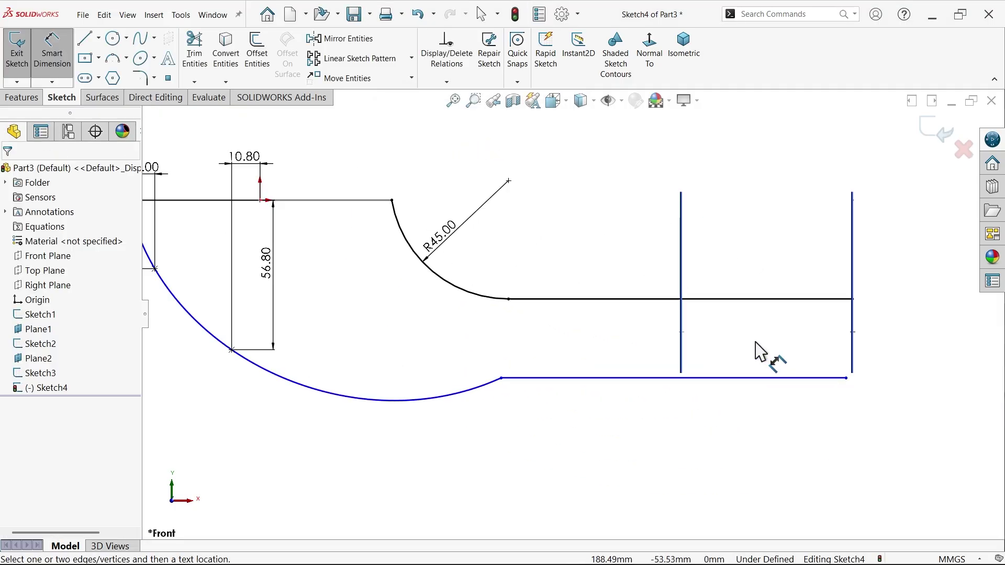
Step: Dimension the bottom nozzle line to 115 mm long
{"action": "left_click", "coordinate": [718, 381]}
{"action": "left_click", "coordinate": [718, 415]}
{"action": "type", "text": "11"}
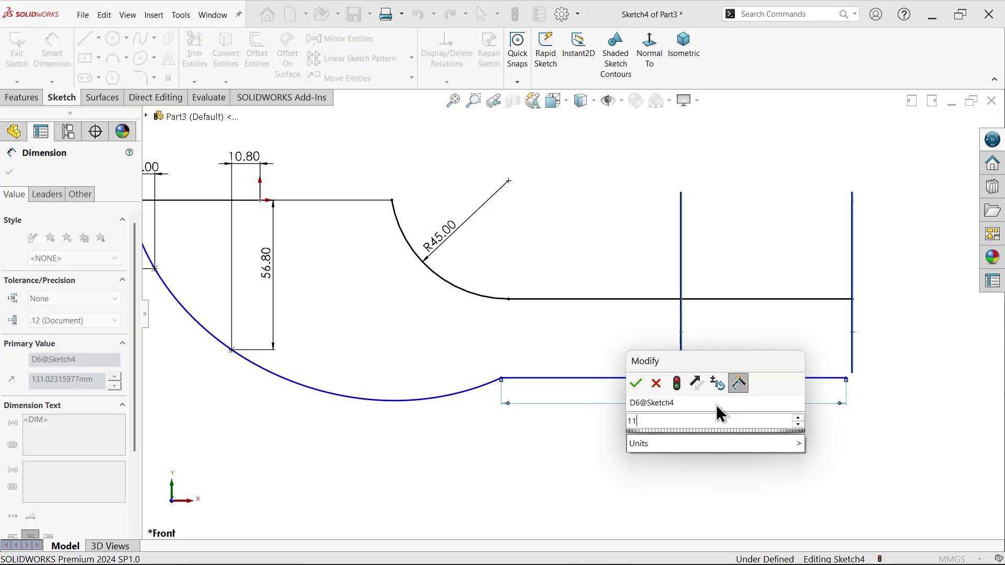
{"action": "type", "text": "5"}
{"action": "key", "text": "Return"}
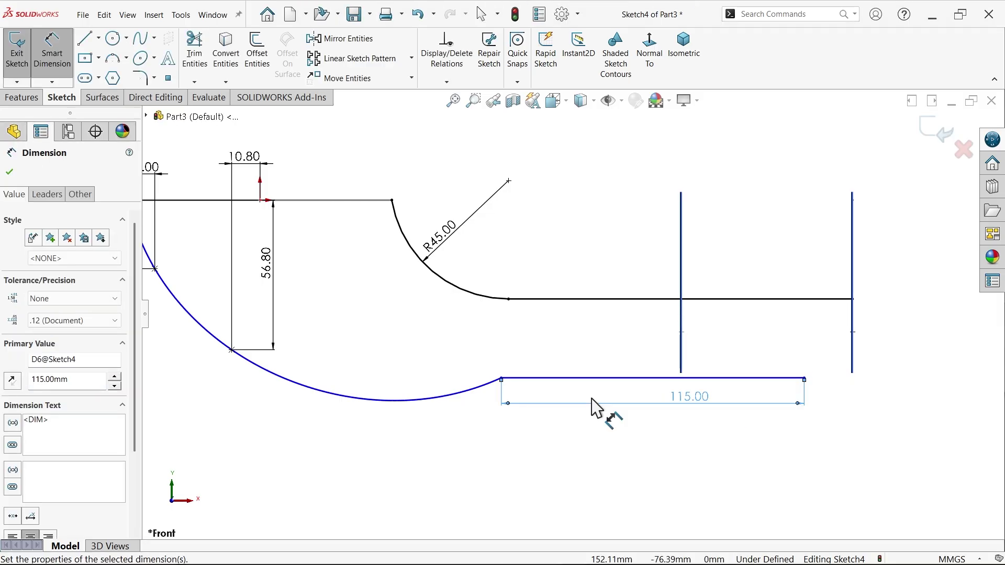
{"action": "left_click", "coordinate": [10, 176]}
Step: Pierce the bottom line's end point through the right-hand Ø25 nozzle circle
{"action": "middle_click_drag", "start_coordinate": [713, 362], "coordinate": [806, 346]}
{"action": "scroll", "coordinate": [815, 343], "scroll_direction": "up", "scroll_amount": 3}
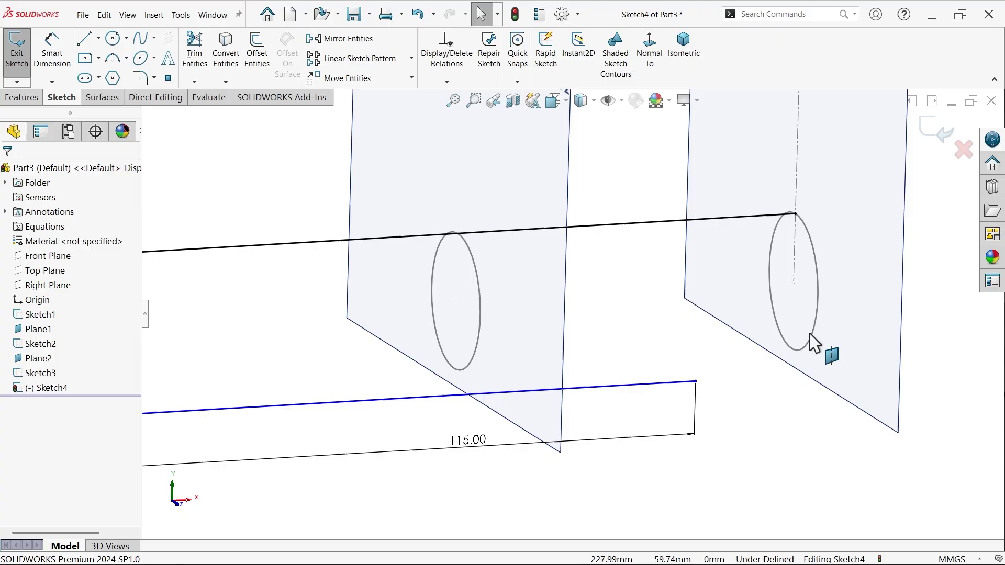
{"action": "left_click", "coordinate": [796, 351]}
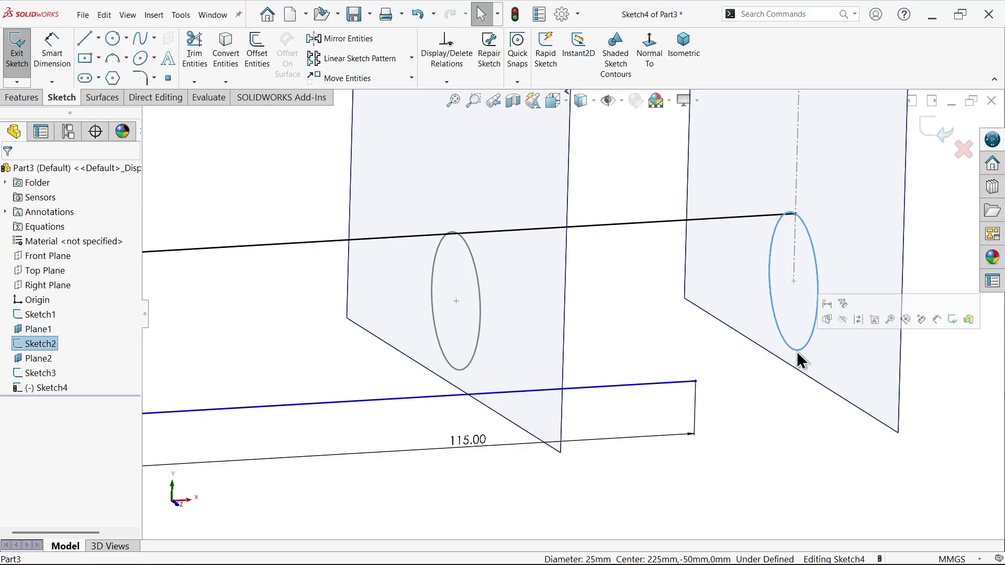
{"action": "left_click", "coordinate": [696, 383], "text": "ctrl"}
{"action": "left_click", "coordinate": [760, 339]}
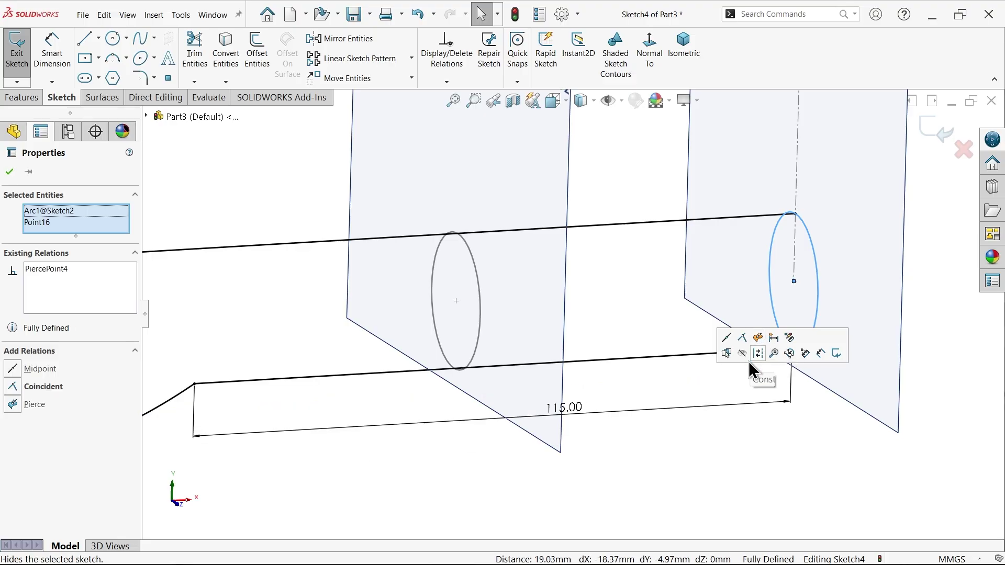
{"action": "left_click", "coordinate": [732, 379]}
{"action": "key", "text": "z"}
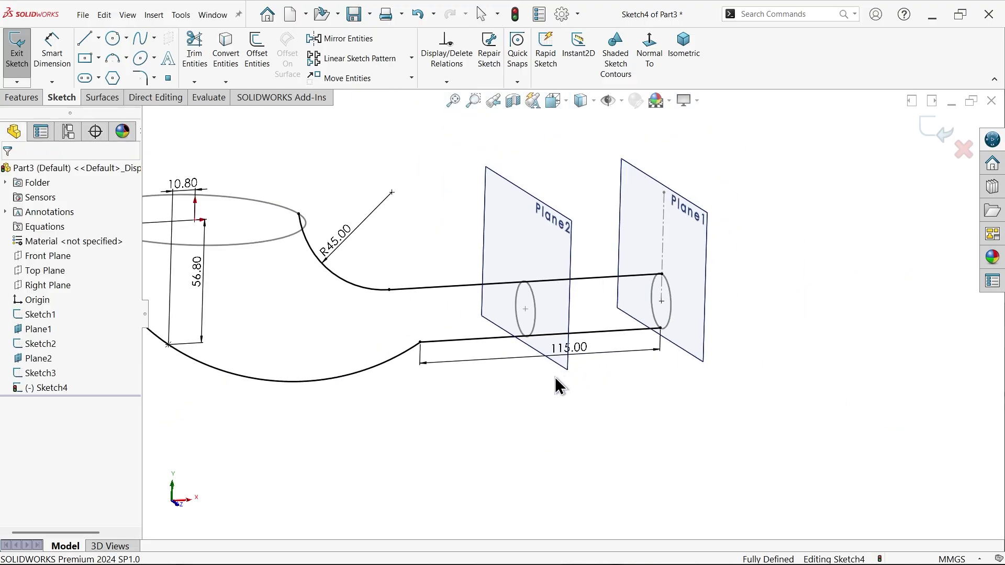
{"action": "key", "text": "ctrl+8"}
{"action": "left_click", "coordinate": [650, 52]}
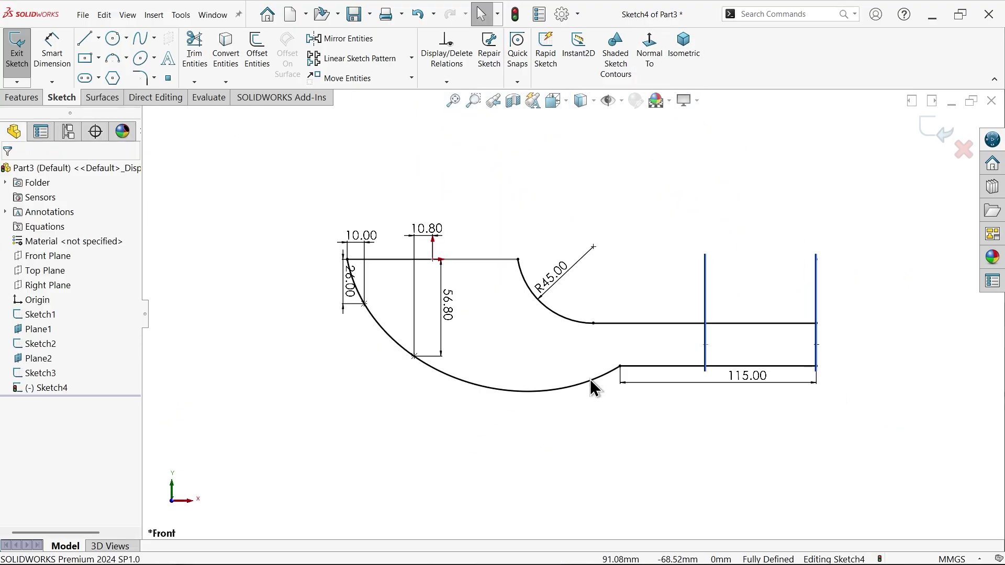
{"action": "scroll", "coordinate": [594, 390], "scroll_direction": "down", "scroll_amount": 3}
Step: Select the lower neck spline's end tangent handle and tilt it to reshape the curve
{"action": "left_click", "coordinate": [648, 334]}
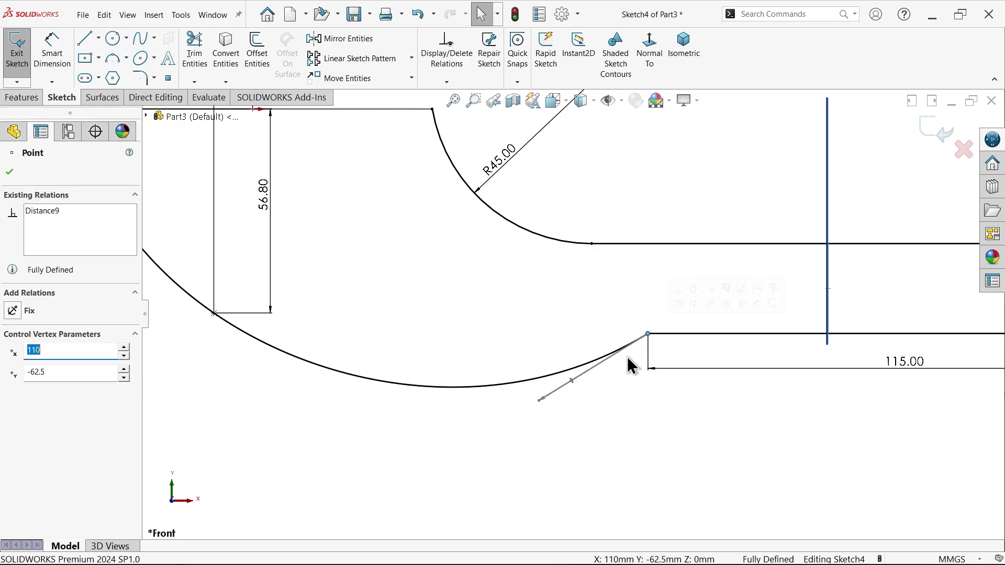
{"action": "left_click", "coordinate": [572, 382]}
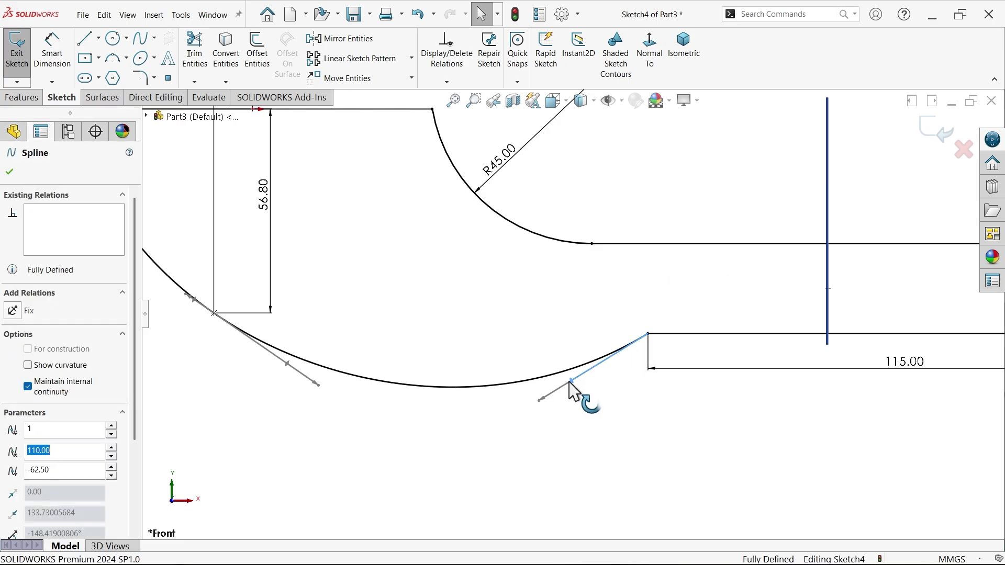
{"action": "left_click_drag", "start_coordinate": [136, 350], "coordinate": [147, 401]}
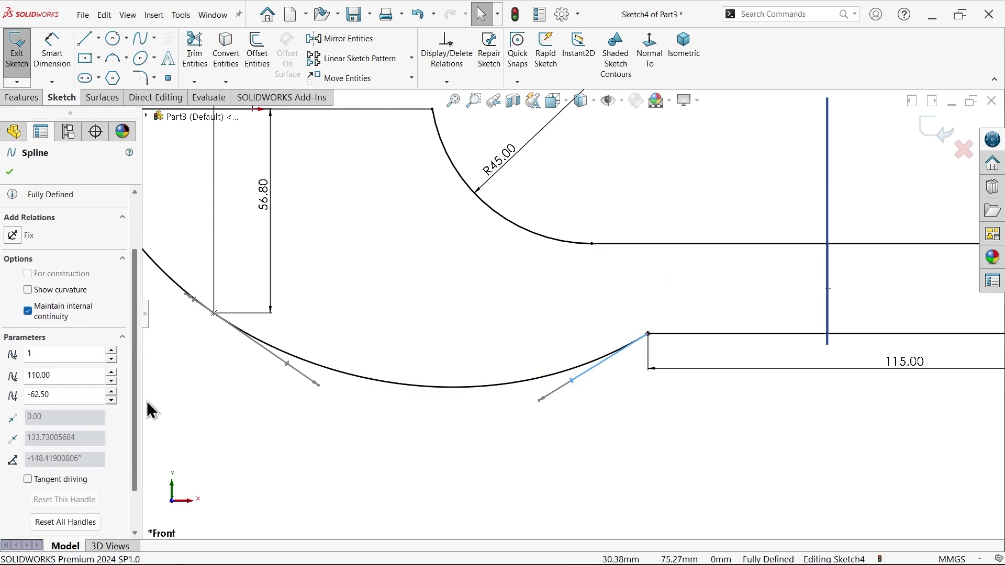
{"action": "left_click", "coordinate": [542, 400]}
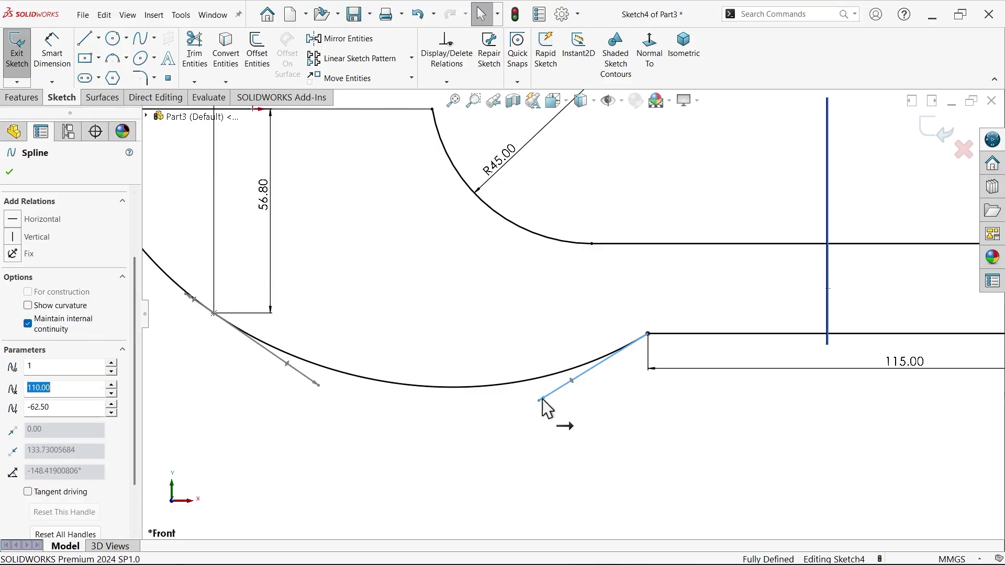
{"action": "left_click", "coordinate": [197, 402]}
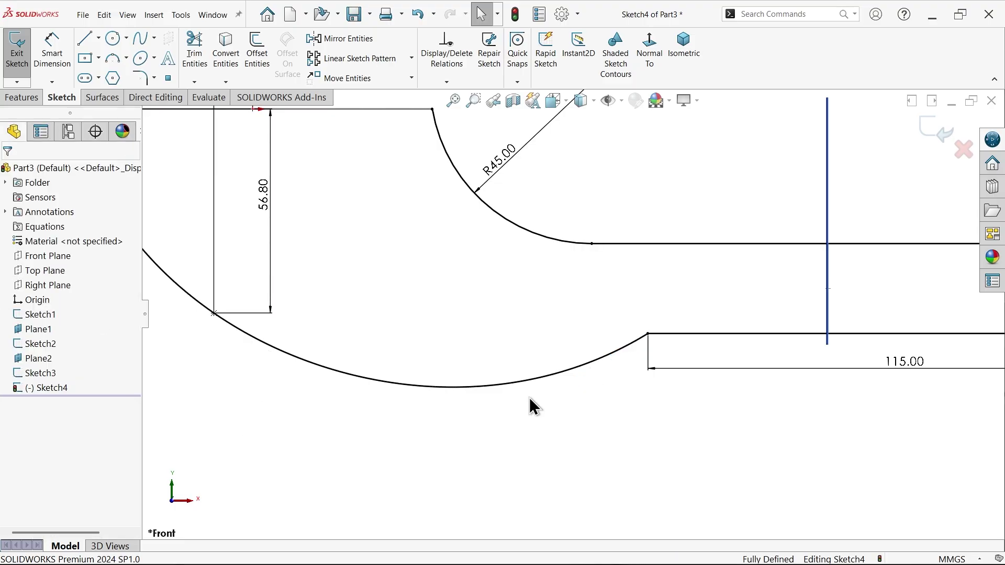
{"action": "left_click", "coordinate": [630, 346]}
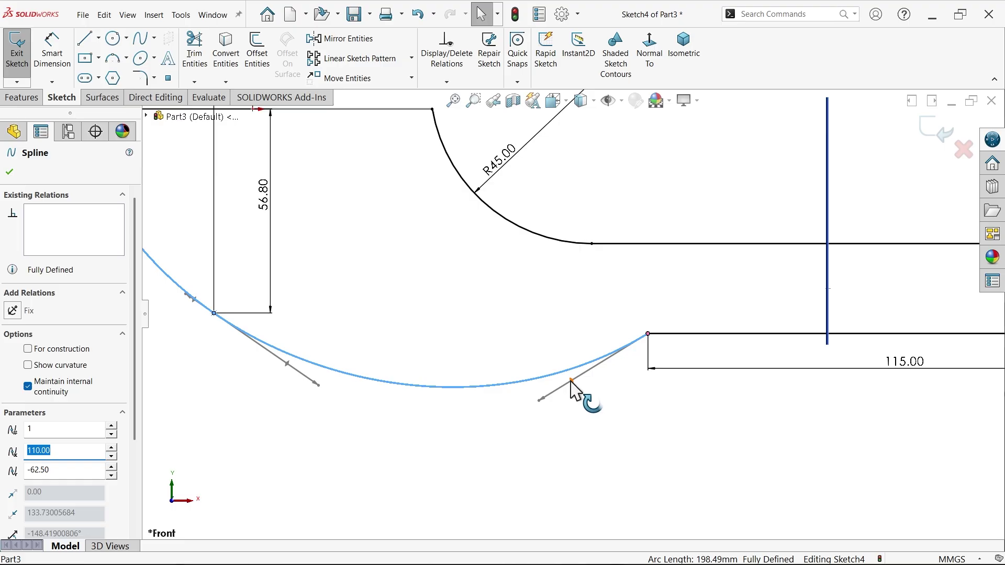
{"action": "left_click_drag", "start_coordinate": [571, 389], "coordinate": [559, 339]}
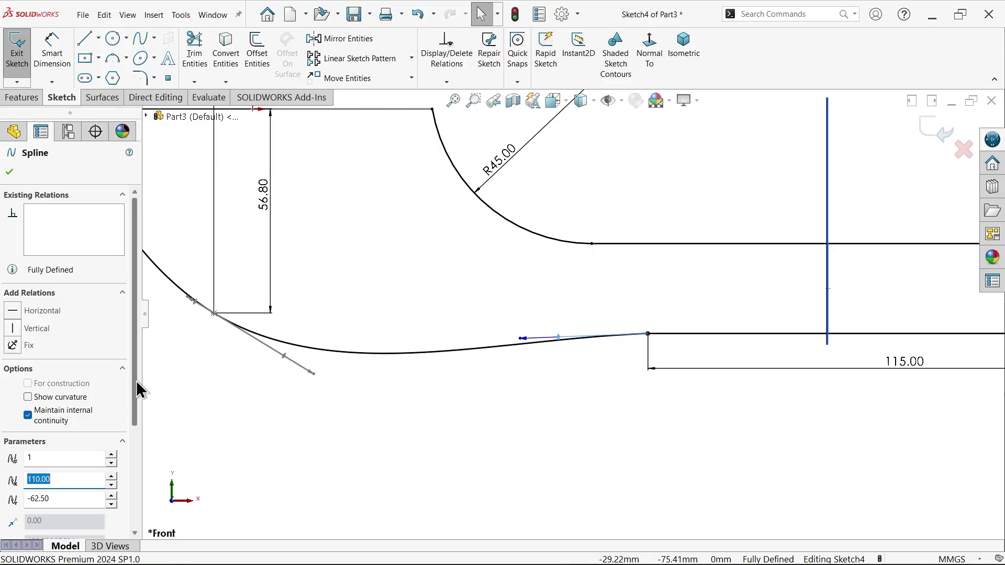
Step: Make the spline's end tangent horizontal and shorten it to flatten the curve
{"action": "left_click", "coordinate": [13, 311]}
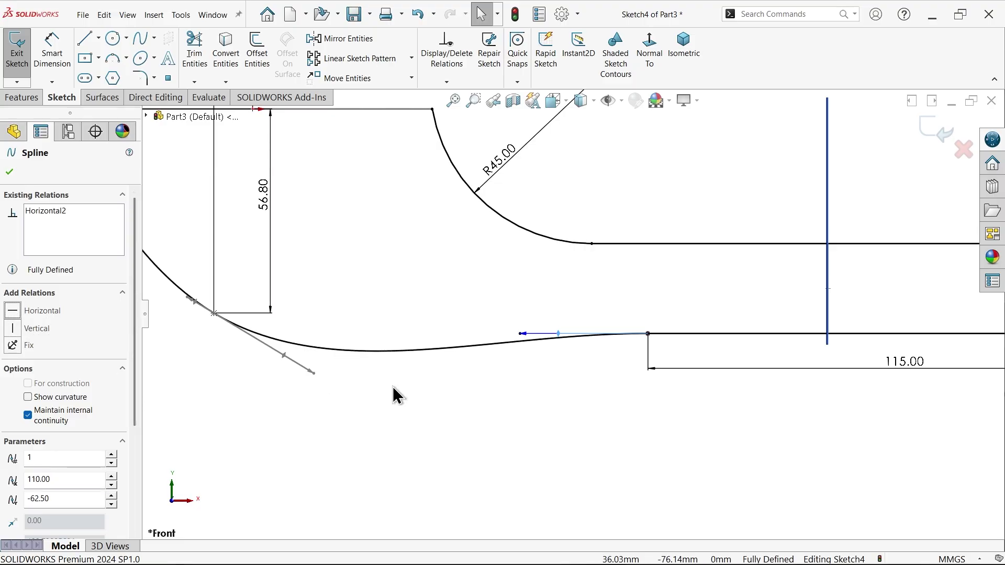
{"action": "scroll", "coordinate": [581, 314], "scroll_direction": "down", "scroll_amount": 2}
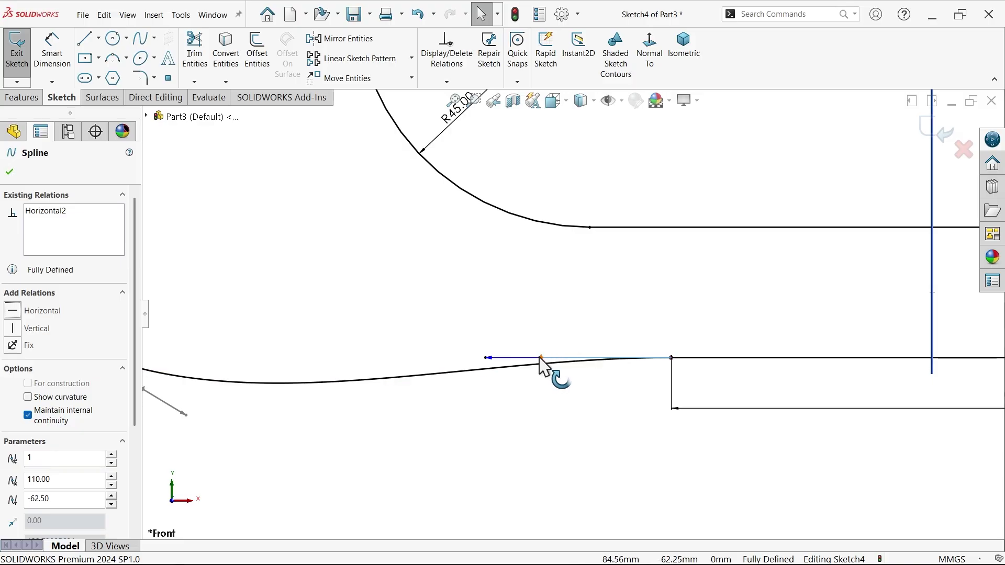
{"action": "left_click_drag", "start_coordinate": [488, 358], "coordinate": [567, 361]}
{"action": "left_click", "coordinate": [561, 408]}
{"action": "scroll", "coordinate": [563, 406], "scroll_direction": "up", "scroll_amount": 3}
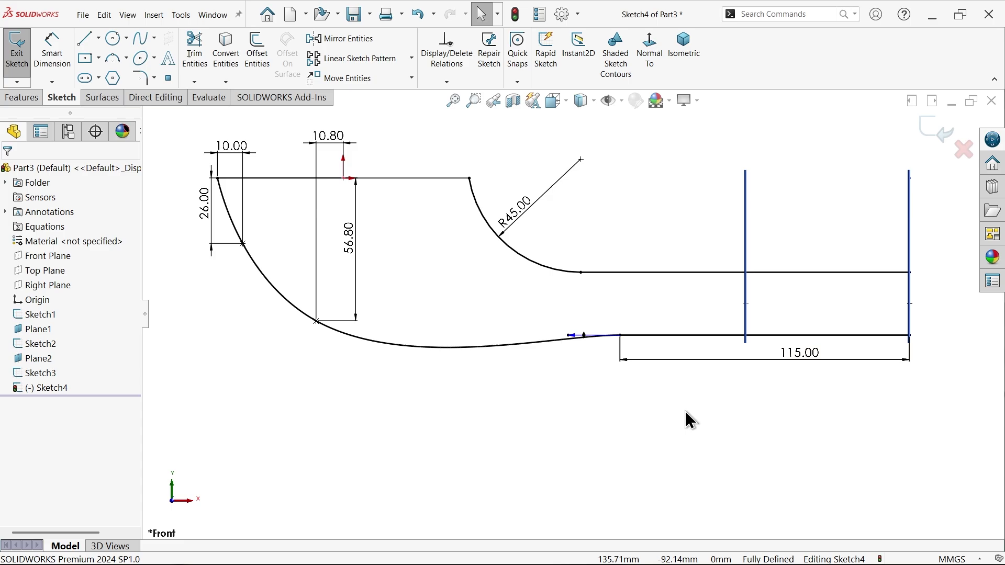
{"action": "mouse_move", "coordinate": [690, 420]}
{"action": "middle_mouse_down"}
{"action": "mouse_move", "coordinate": [689, 406]}
{"action": "mouse_move", "coordinate": [704, 413]}
{"action": "mouse_move", "coordinate": [714, 465]}
{"action": "middle_mouse_up"}
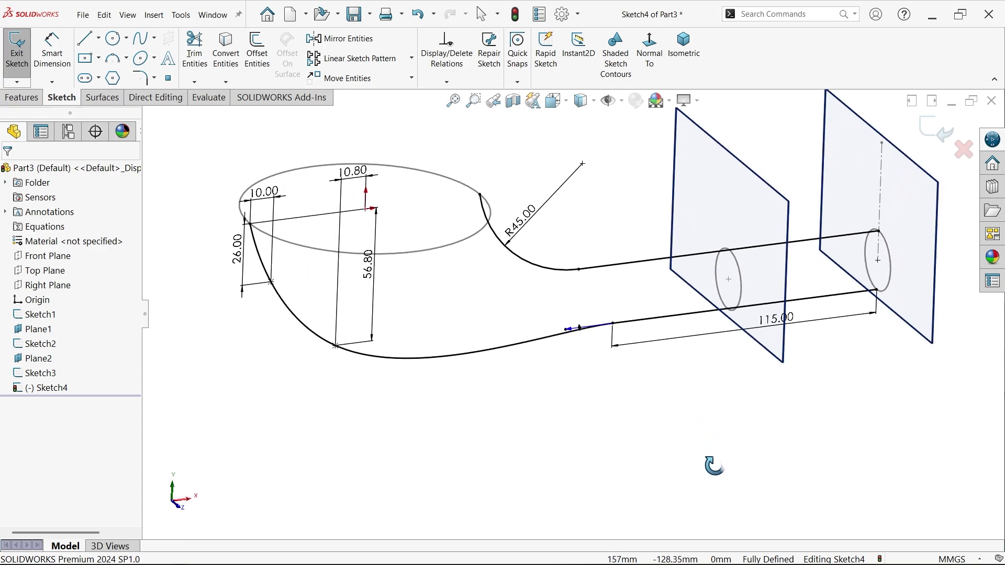
Step: Close Sketch4, then hide Plane1 and Plane2
{"action": "left_click", "coordinate": [930, 130]}
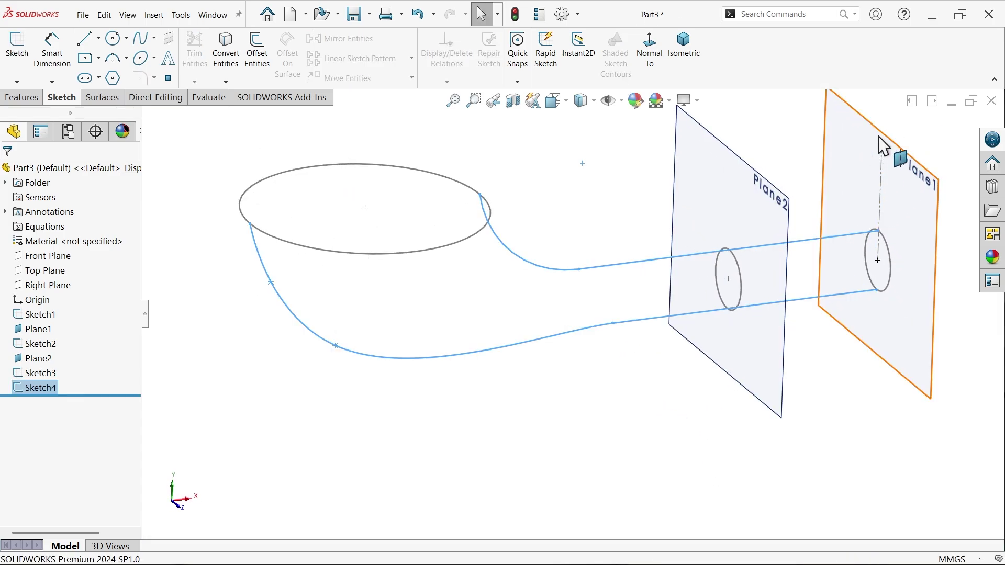
{"action": "left_click", "coordinate": [884, 146]}
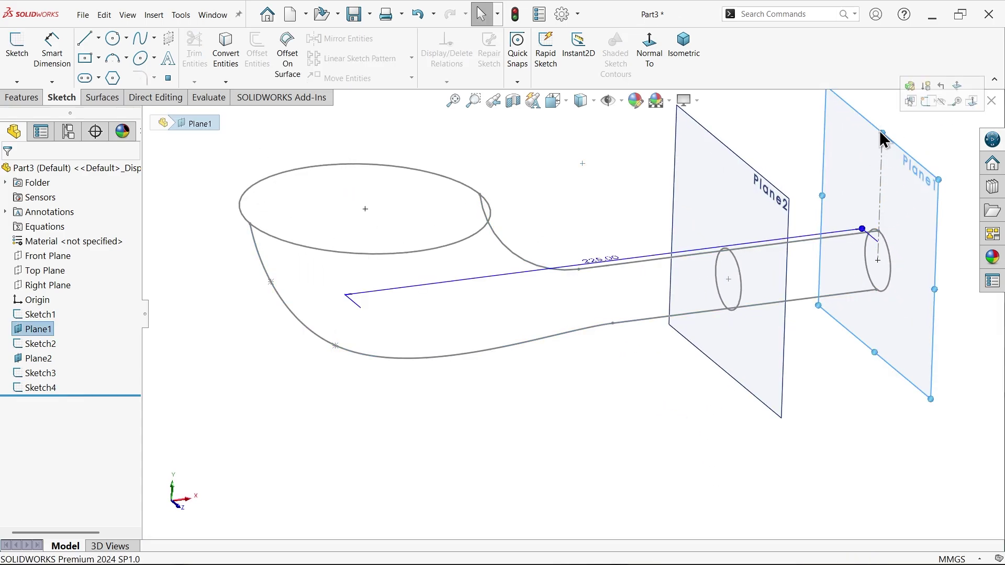
{"action": "left_click", "coordinate": [942, 102]}
{"action": "left_click", "coordinate": [760, 176]}
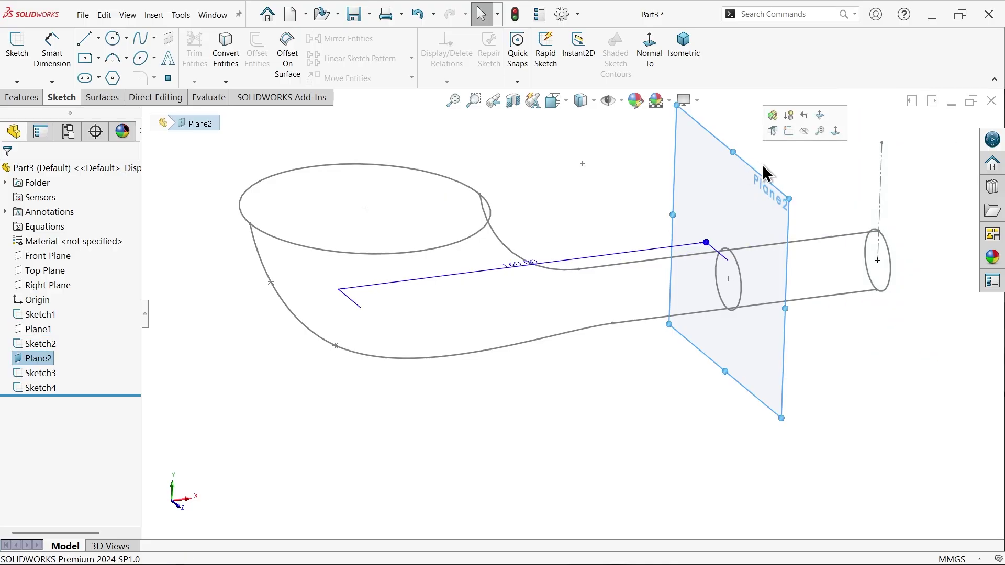
{"action": "left_click", "coordinate": [807, 132]}
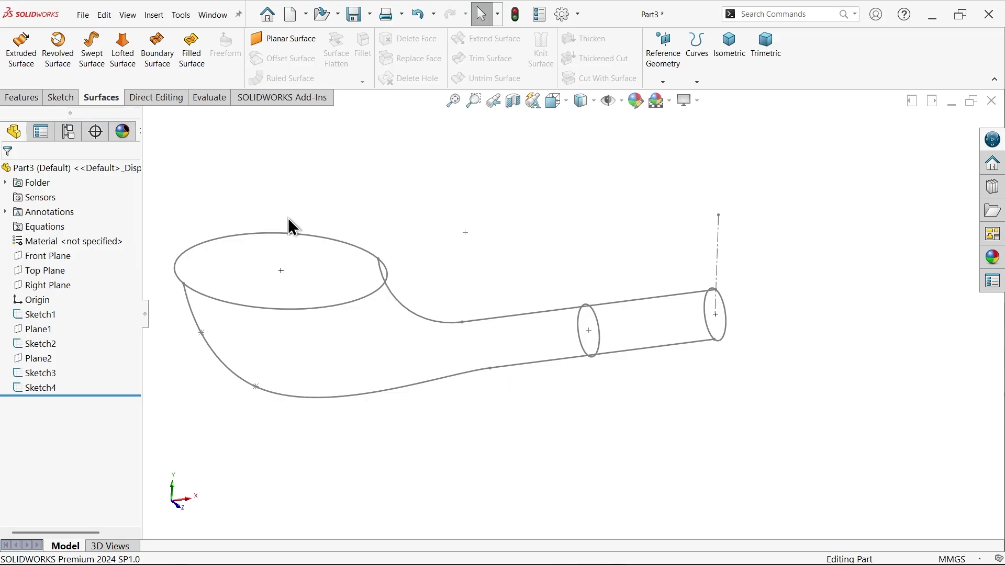
{"action": "left_click", "coordinate": [63, 98]}
Step: Start a new 3D sketch and switch to the isometric view
{"action": "left_click", "coordinate": [19, 82]}
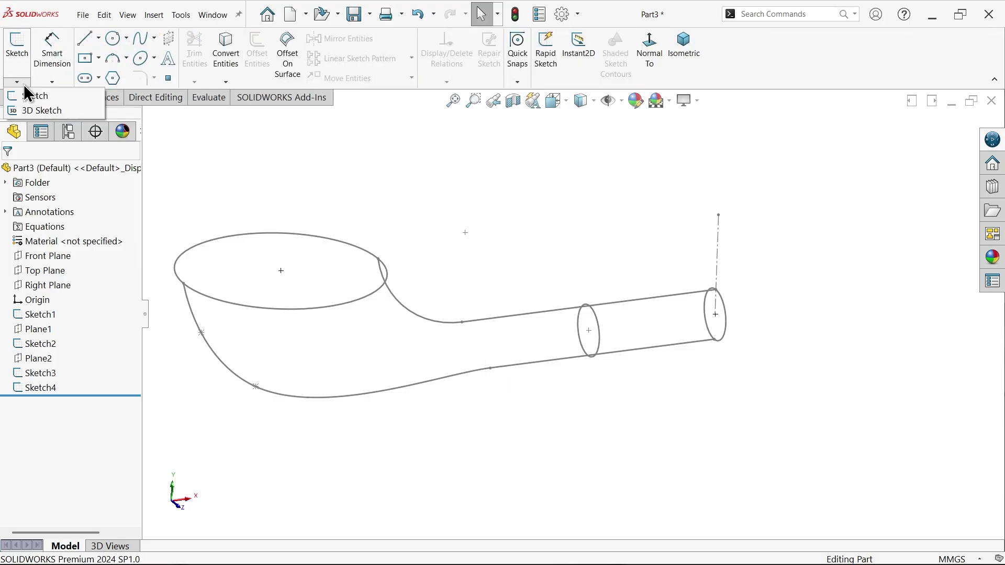
{"action": "left_click", "coordinate": [40, 110]}
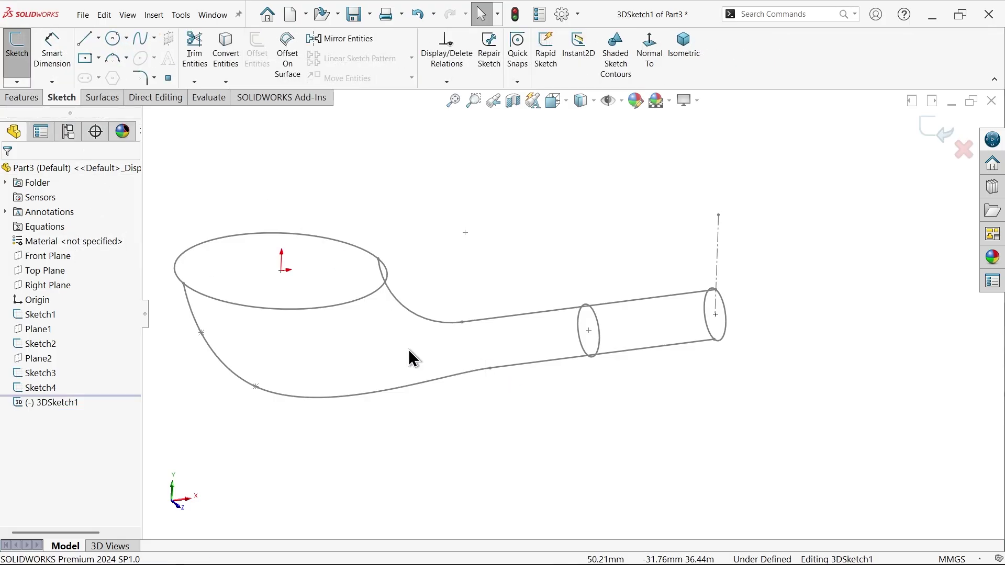
{"action": "left_click", "coordinate": [86, 44]}
{"action": "left_click", "coordinate": [649, 50]}
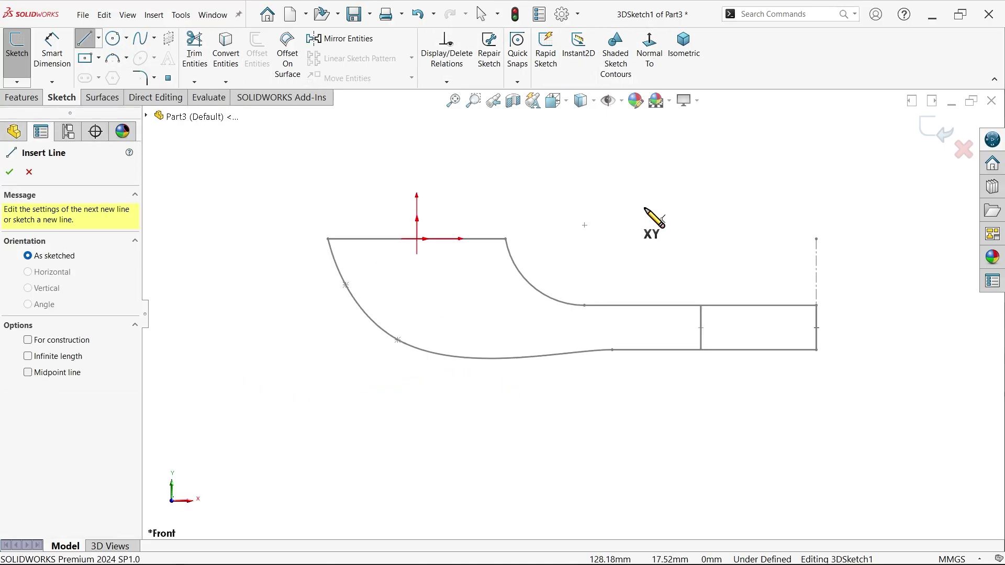
{"action": "left_click", "coordinate": [29, 171]}
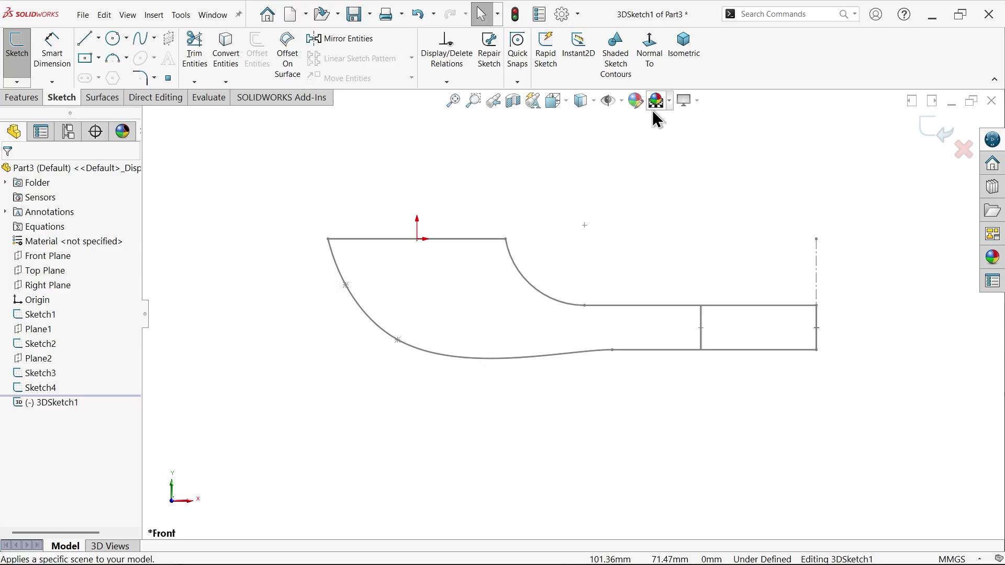
{"action": "middle_click_drag", "start_coordinate": [658, 120], "coordinate": [644, 199]}
{"action": "left_click", "coordinate": [684, 57]}
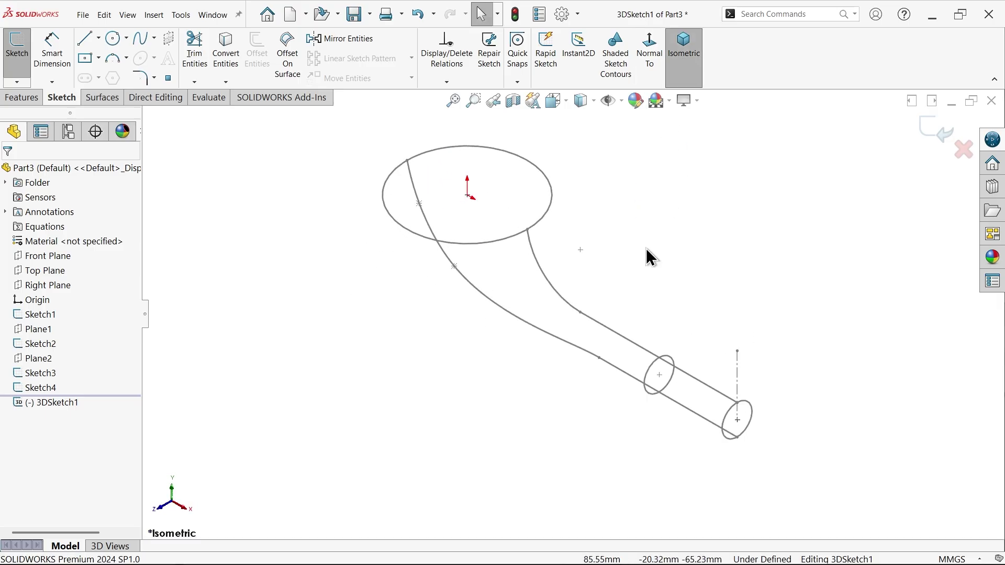
{"action": "scroll", "coordinate": [608, 343], "scroll_direction": "down", "scroll_amount": 2}
Step: Draw a short YZ-plane line outward from the point on the lower neck curve
{"action": "left_click", "coordinate": [86, 38]}
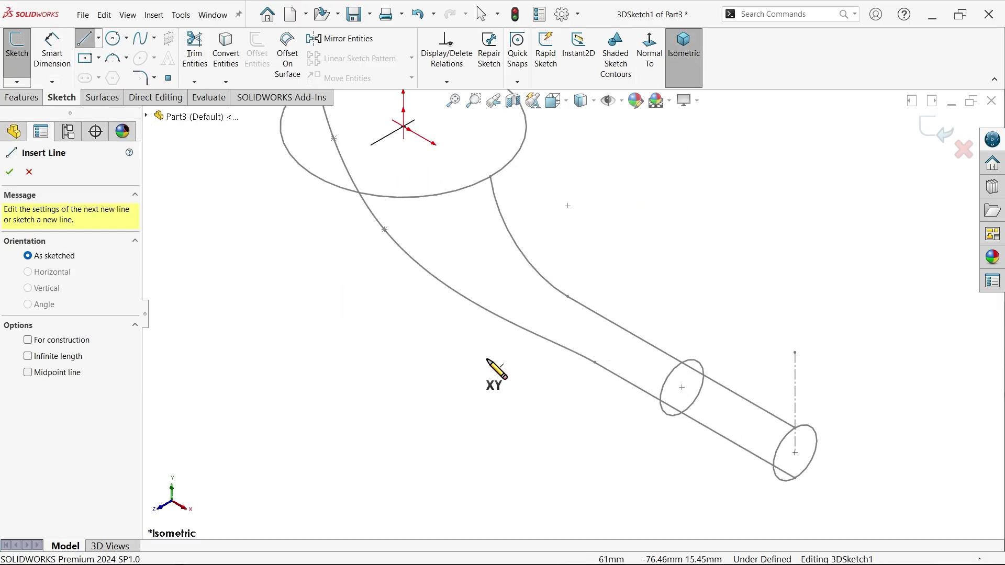
{"action": "scroll", "coordinate": [593, 390], "scroll_direction": "down", "scroll_amount": 2}
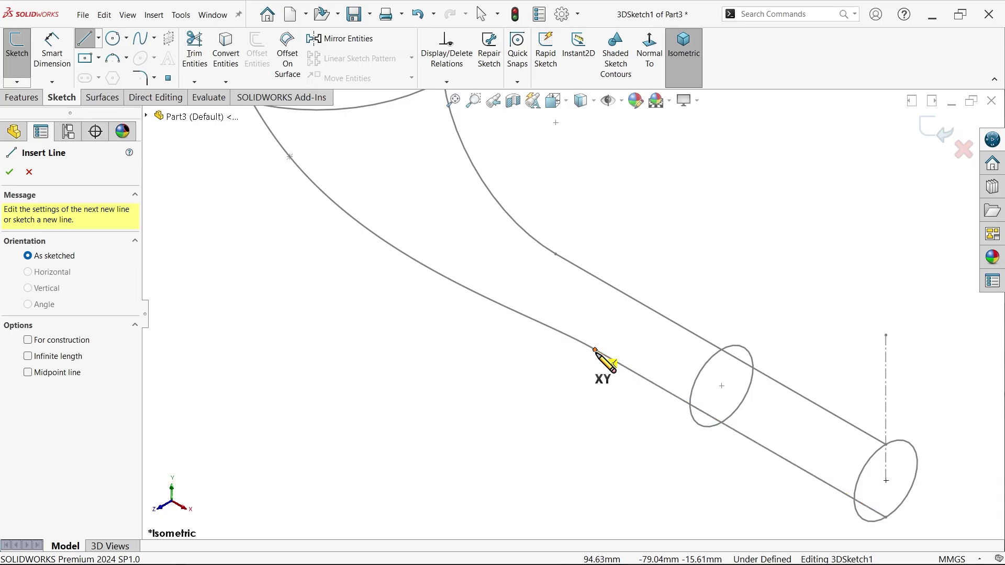
{"action": "left_click", "coordinate": [594, 349]}
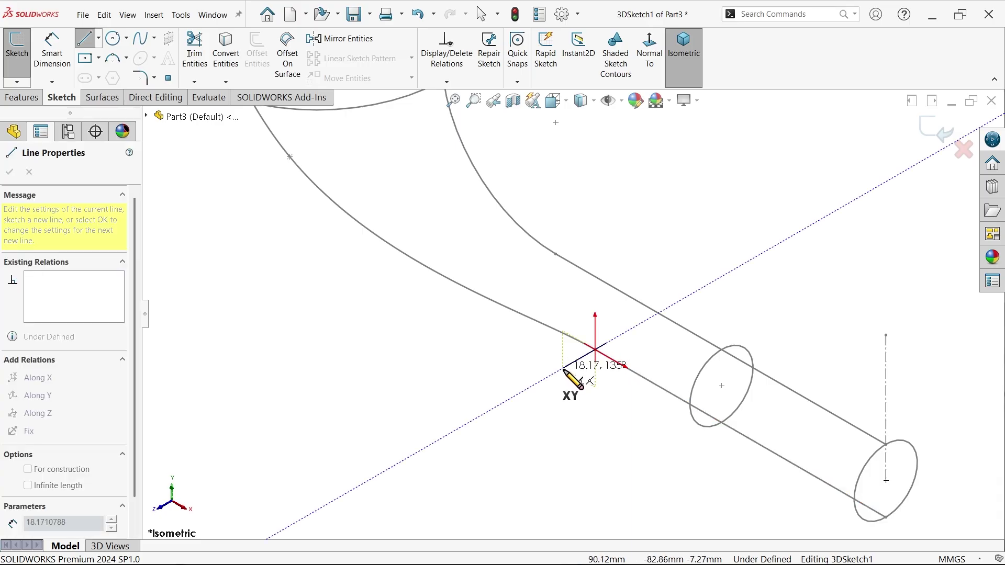
{"action": "key", "text": "Tab"}
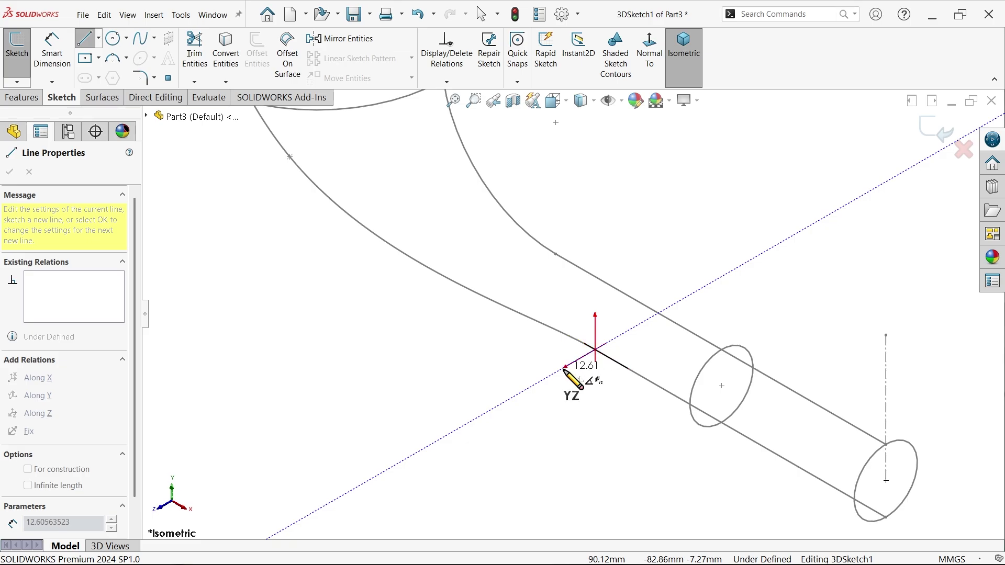
{"action": "left_click", "coordinate": [518, 394]}
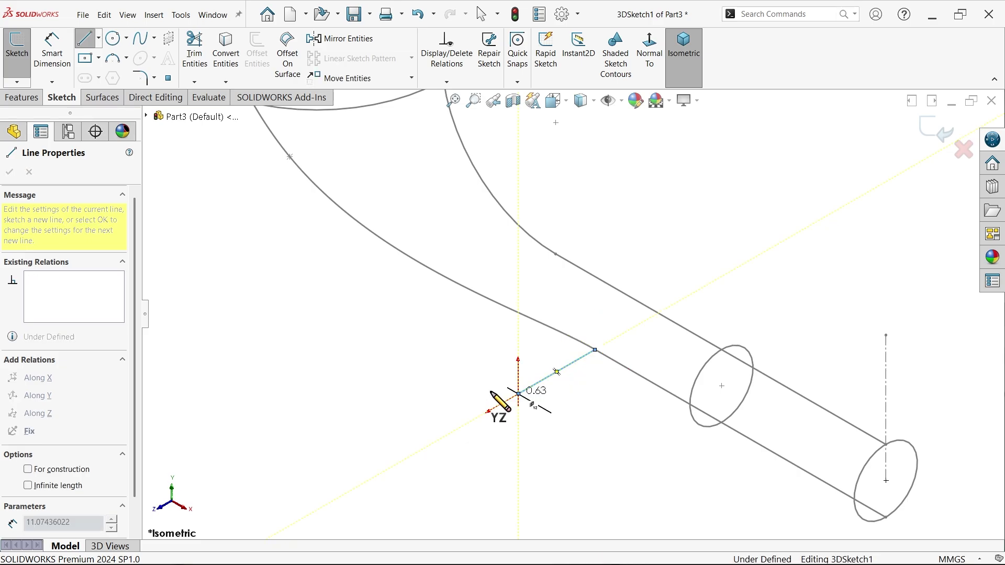
{"action": "right_click", "coordinate": [450, 367]}
{"action": "left_click", "coordinate": [485, 377]}
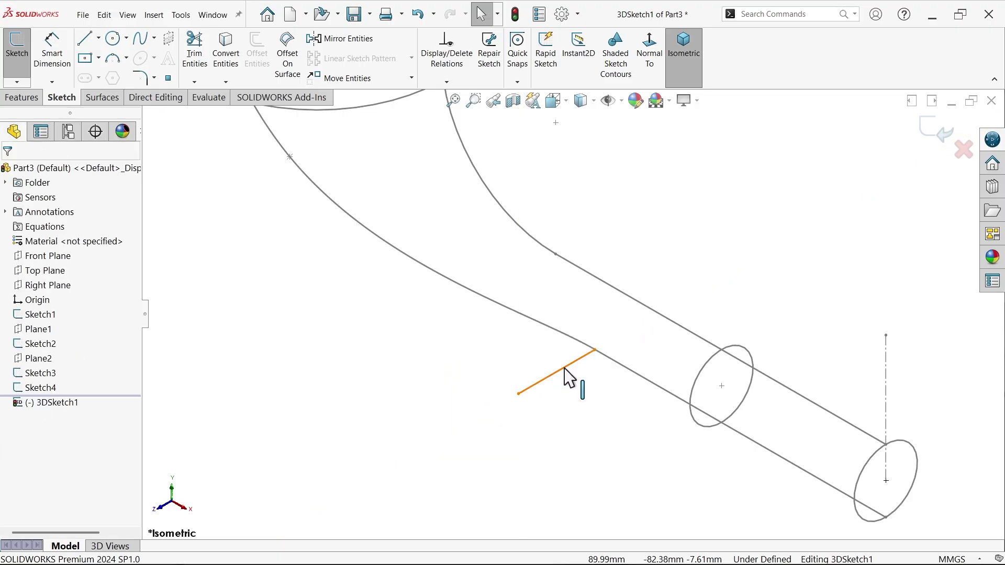
Step: Close 3DSketch1 and create Plane3 through Line1@3DSketch1 and Point2@Sketch4
{"action": "left_click", "coordinate": [936, 132]}
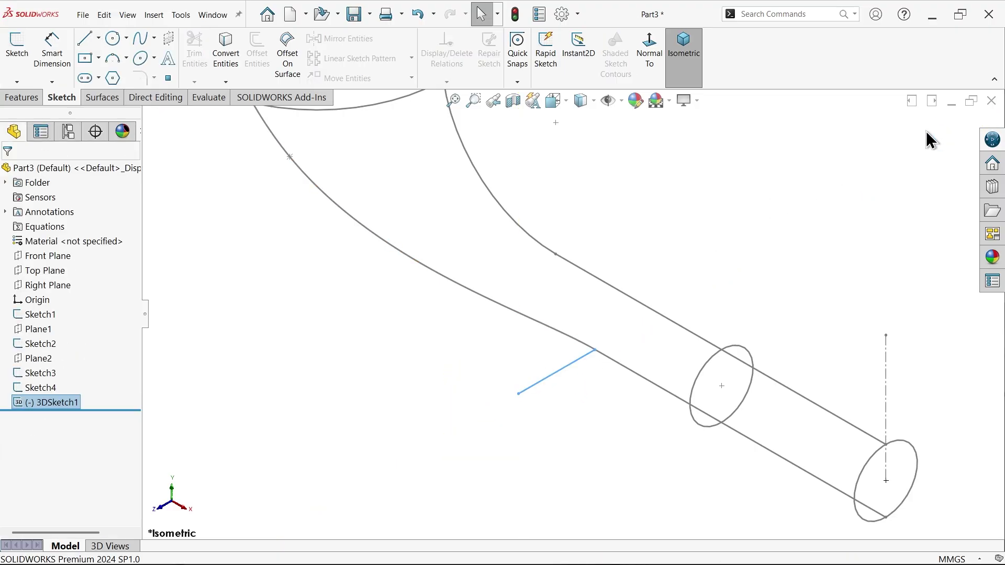
{"action": "left_click", "coordinate": [29, 95]}
{"action": "left_click", "coordinate": [531, 82]}
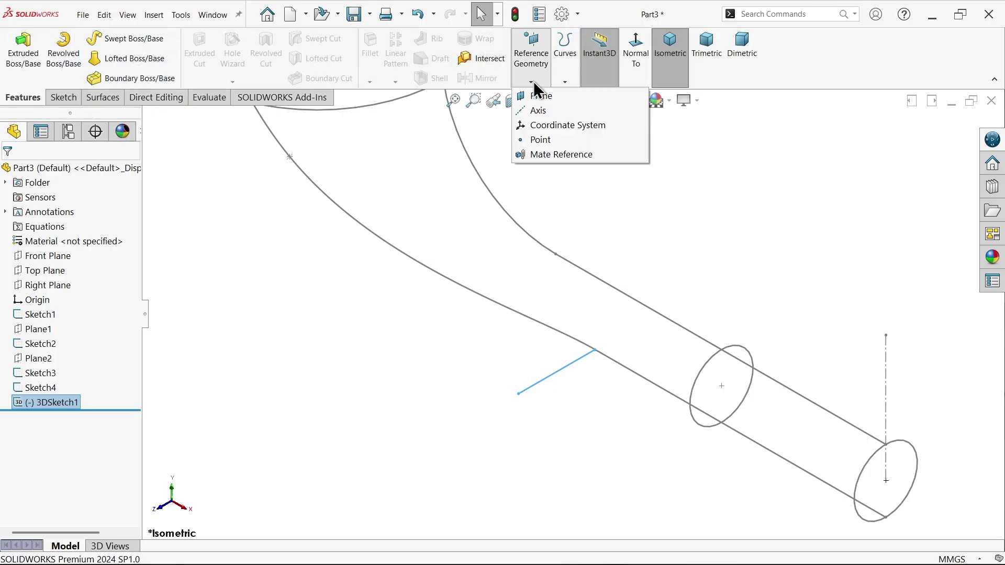
{"action": "left_click", "coordinate": [544, 102]}
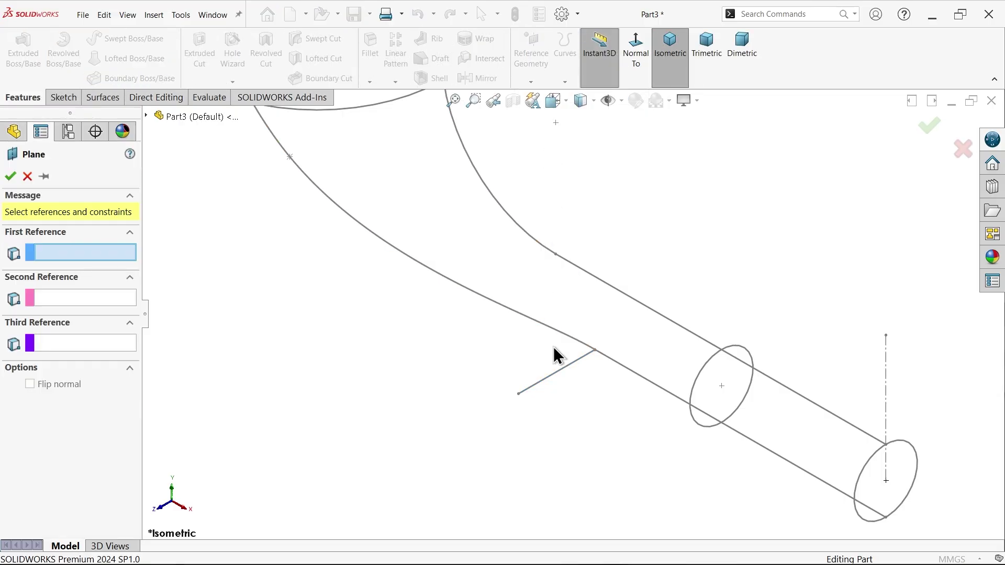
{"action": "left_click", "coordinate": [564, 380]}
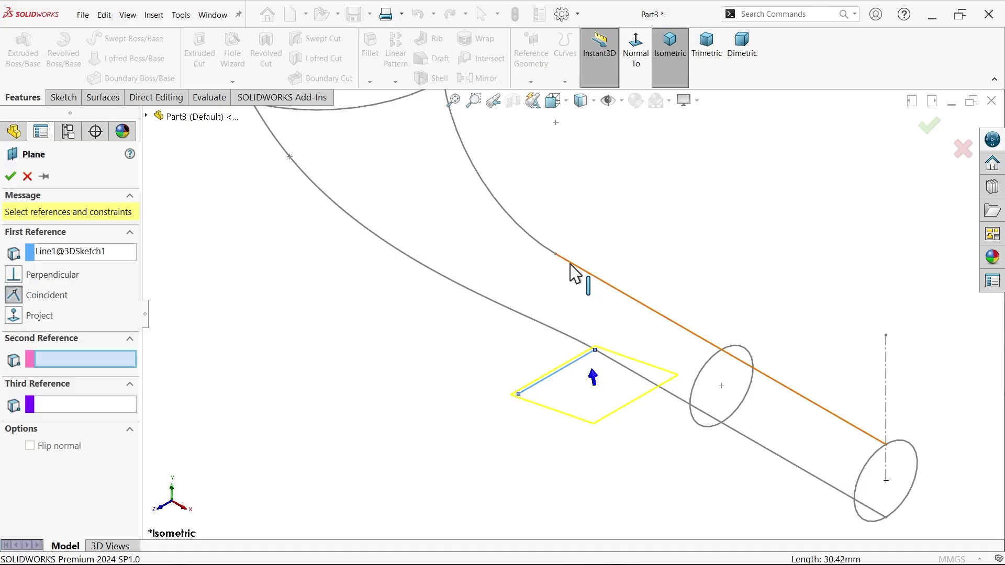
{"action": "left_click", "coordinate": [556, 254]}
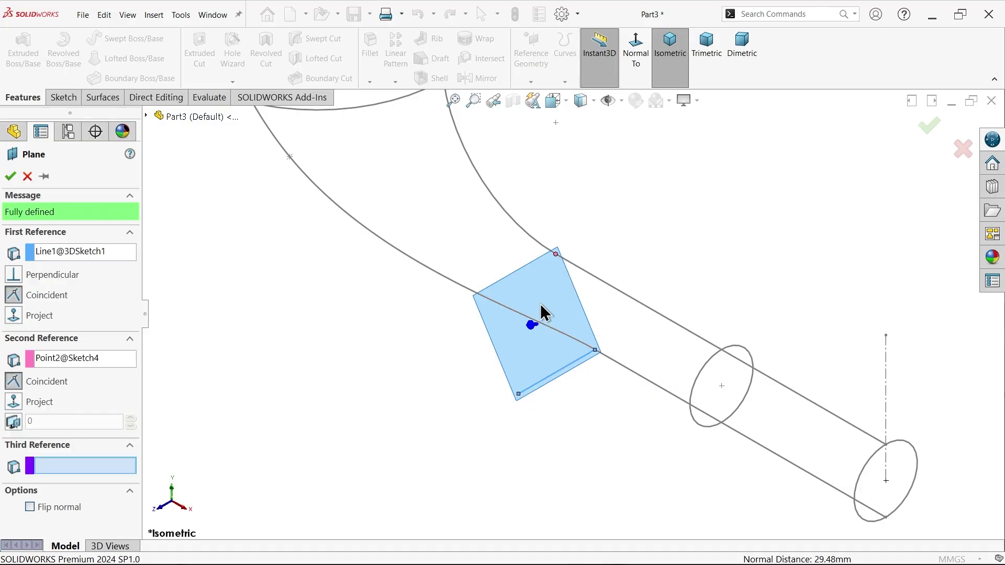
{"action": "left_click", "coordinate": [11, 177]}
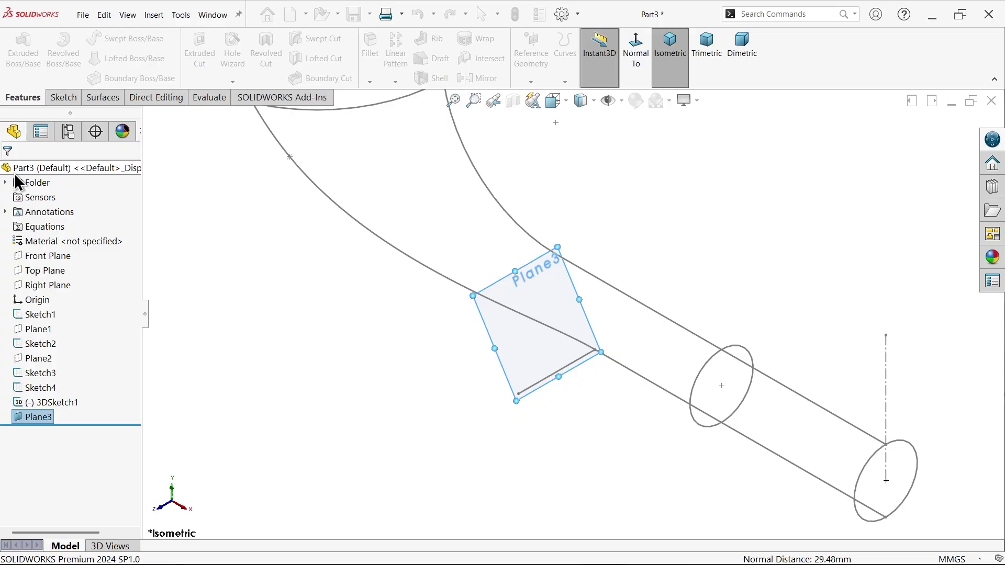
Step: Start a sketch on Plane3 and draw an ellipse
{"action": "left_click", "coordinate": [63, 98]}
{"action": "left_click", "coordinate": [17, 49]}
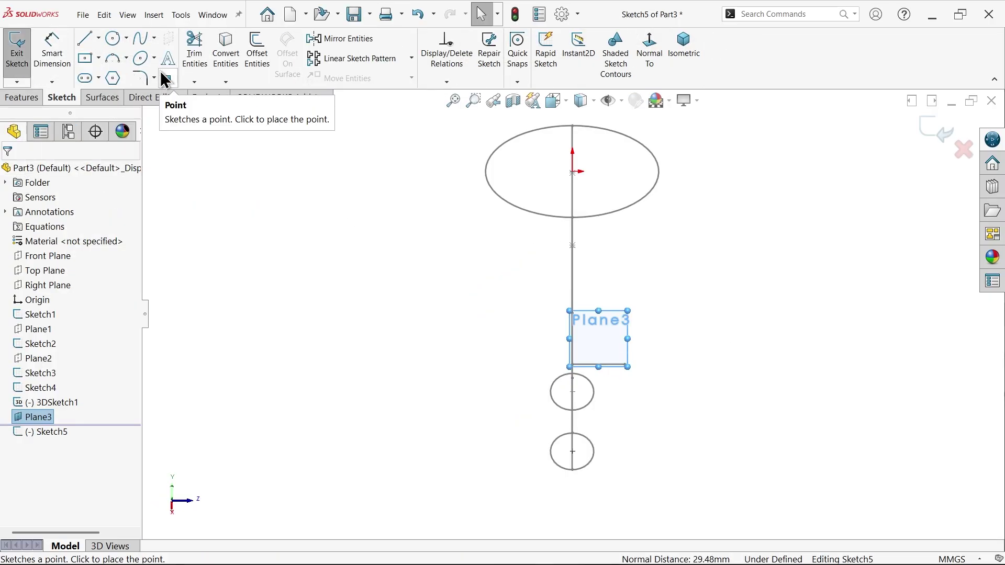
{"action": "left_click", "coordinate": [140, 59]}
{"action": "scroll", "coordinate": [471, 337], "scroll_direction": "down", "scroll_amount": 2}
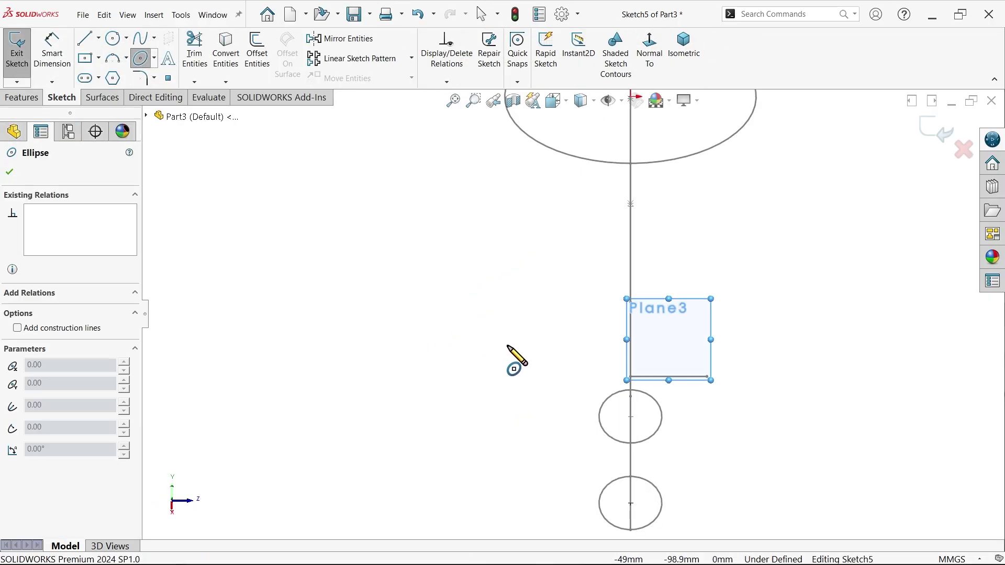
{"action": "left_click", "coordinate": [473, 340]}
{"action": "left_click", "coordinate": [533, 339]}
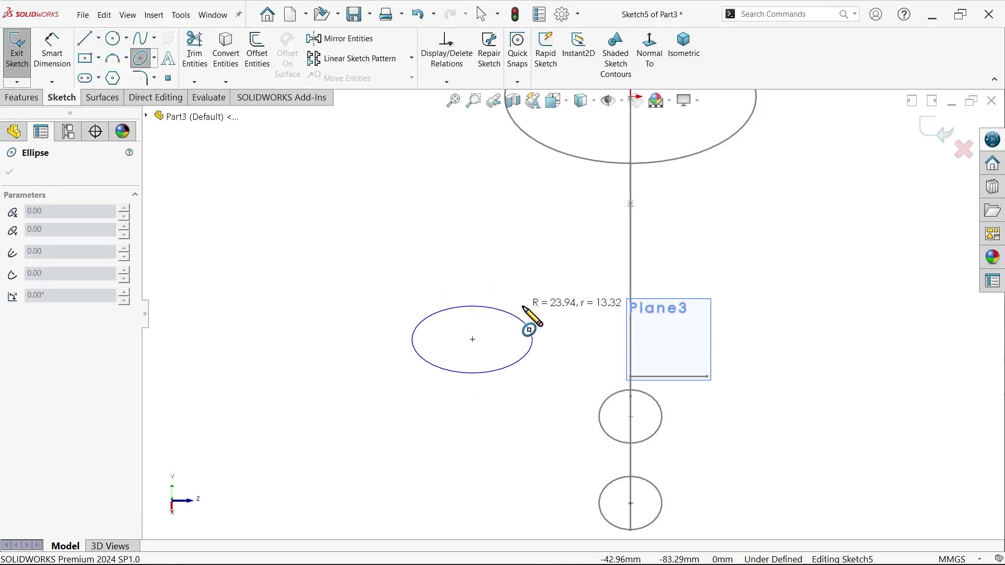
{"action": "left_click", "coordinate": [515, 307]}
Step: Draw a centerline across the ellipse's major axis and dimension it to 40 mm
{"action": "left_click", "coordinate": [99, 38]}
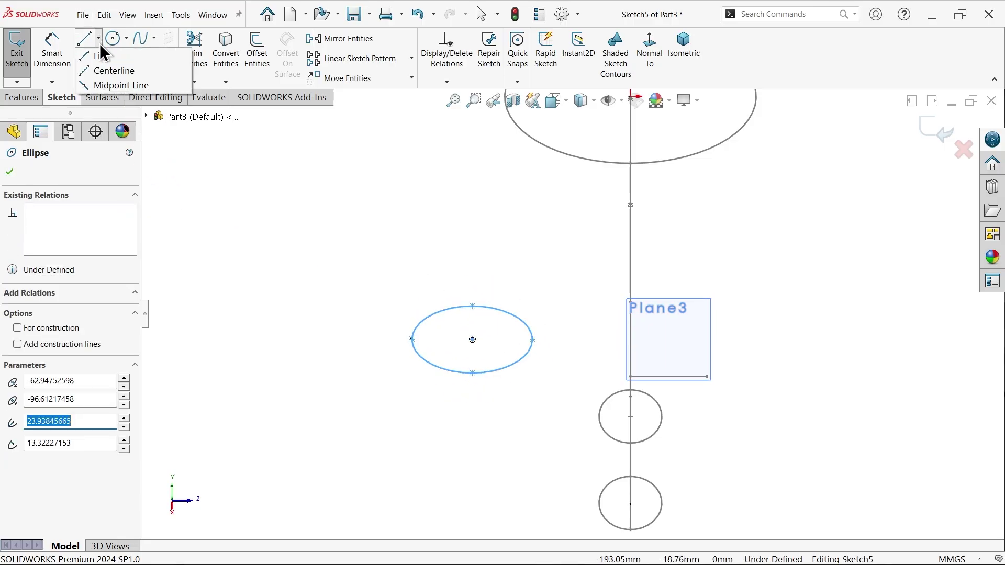
{"action": "left_click", "coordinate": [109, 71]}
{"action": "left_click", "coordinate": [412, 339]}
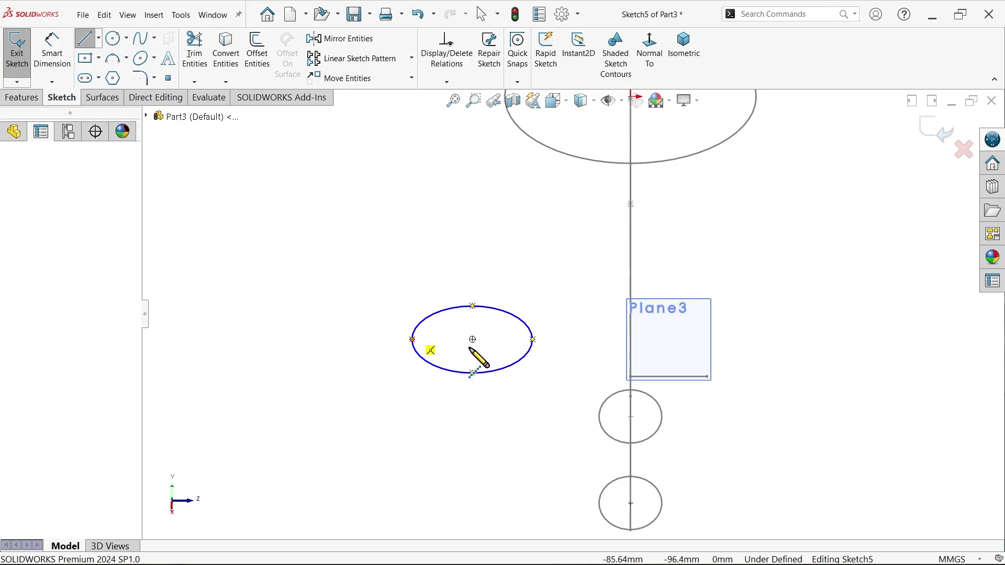
{"action": "left_click", "coordinate": [533, 339]}
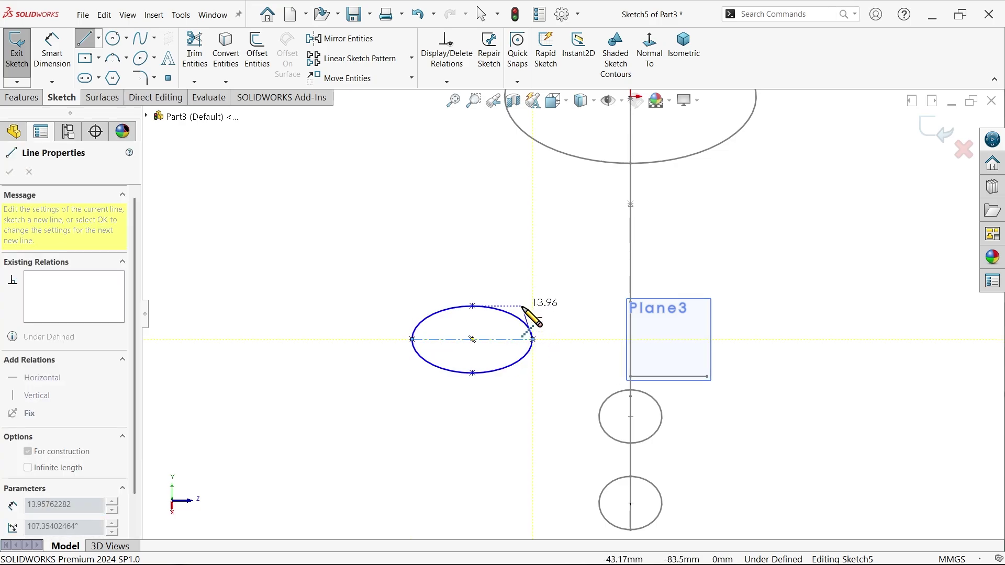
{"action": "key", "text": "Escape"}
{"action": "left_click", "coordinate": [510, 340]}
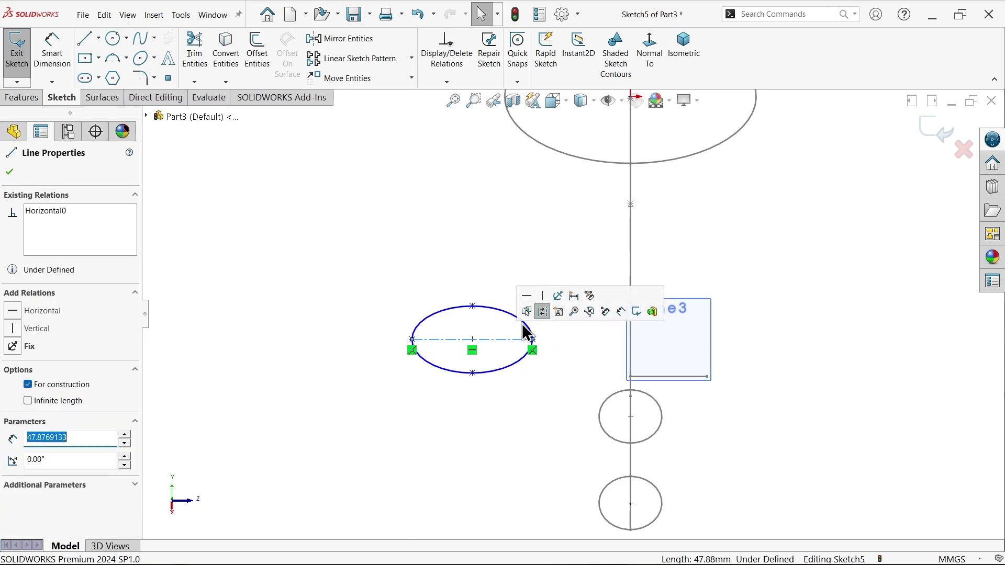
{"action": "left_click", "coordinate": [53, 49]}
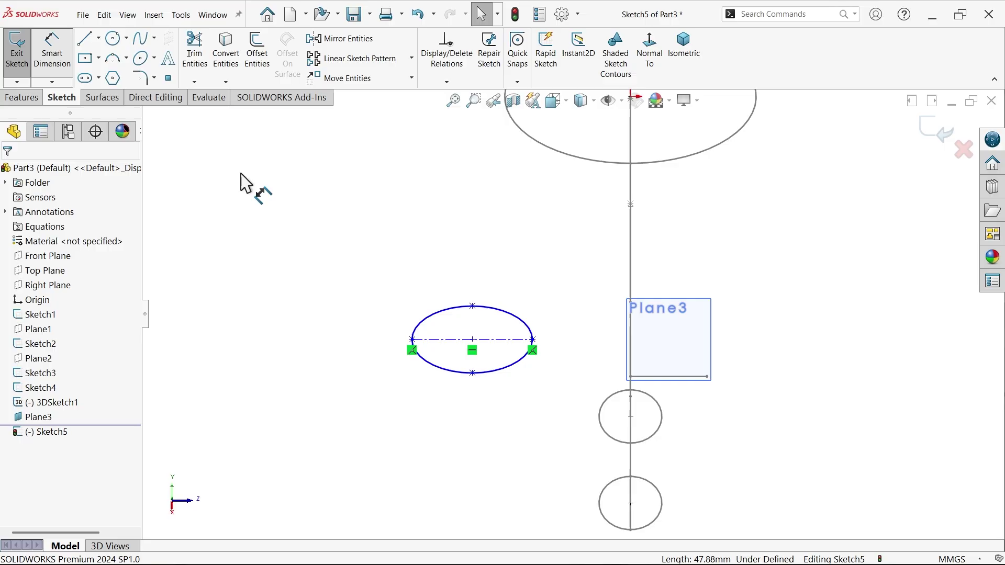
{"action": "left_click", "coordinate": [460, 351]}
{"action": "left_click", "coordinate": [461, 276]}
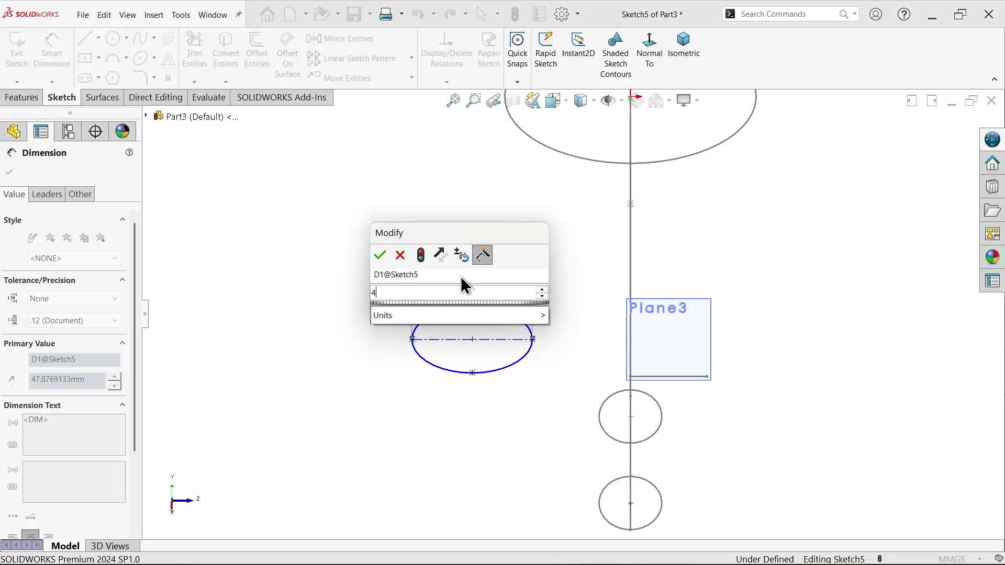
{"action": "type", "text": "40"}
{"action": "key", "text": "Return"}
{"action": "left_click", "coordinate": [10, 172]}
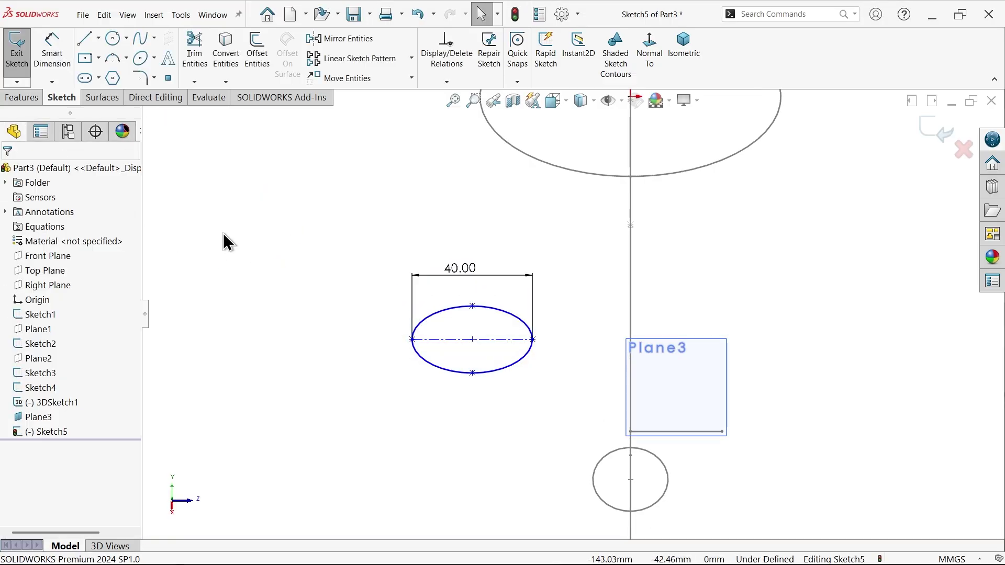
Step: Drag the ellipse onto Plane3 and view it isometrically
{"action": "scroll", "coordinate": [632, 362], "scroll_direction": "down", "scroll_amount": 2}
{"action": "left_click_drag", "start_coordinate": [436, 336], "coordinate": [647, 372]}
{"action": "scroll", "coordinate": [706, 262], "scroll_direction": "up", "scroll_amount": 3}
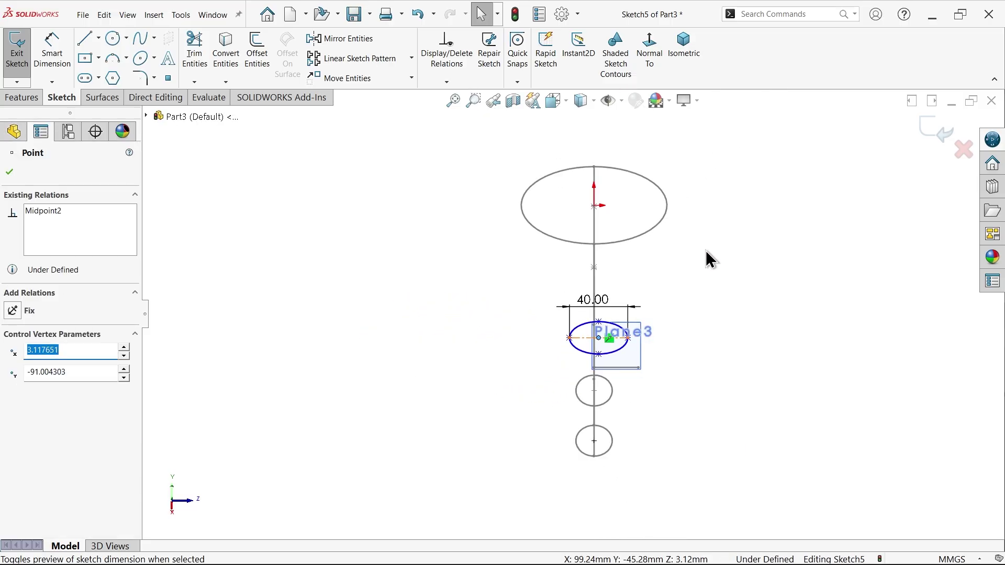
{"action": "middle_click_drag", "start_coordinate": [707, 258], "coordinate": [810, 301]}
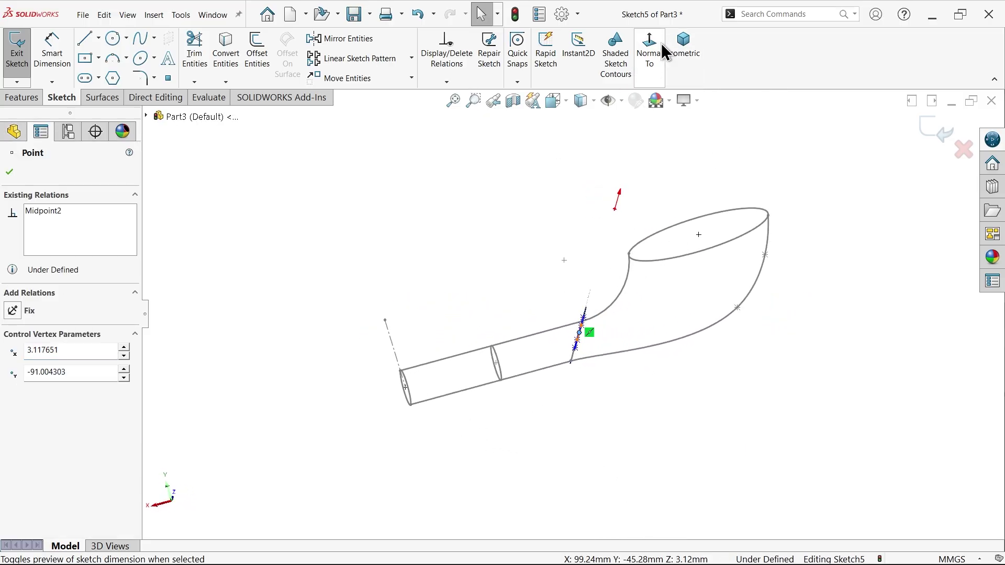
{"action": "left_click", "coordinate": [691, 57]}
{"action": "scroll", "coordinate": [581, 335], "scroll_direction": "down", "scroll_amount": 5}
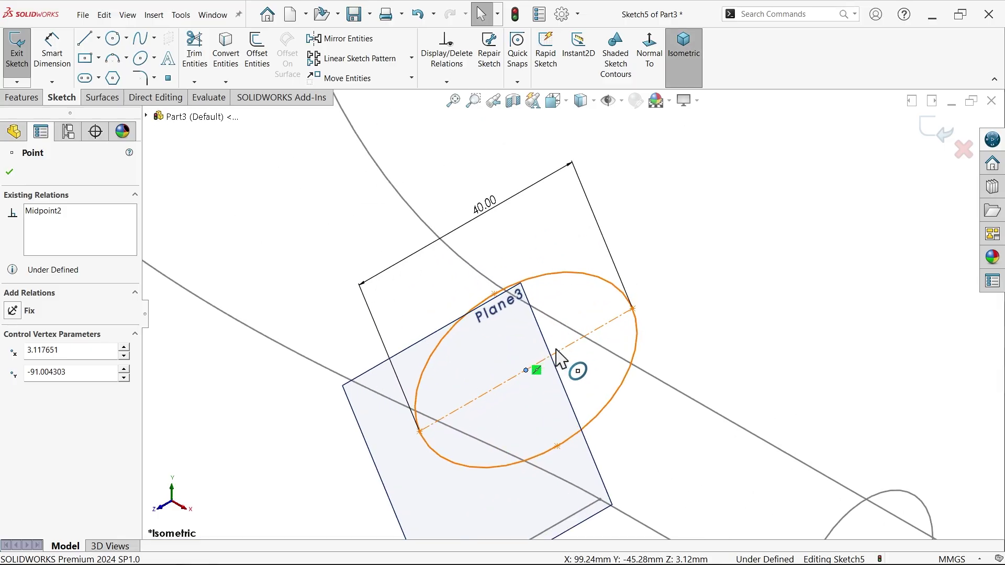
Step: Pierce the ellipse's upper point through the upper guide curve
{"action": "middle_click_drag", "start_coordinate": [591, 304], "coordinate": [583, 285]}
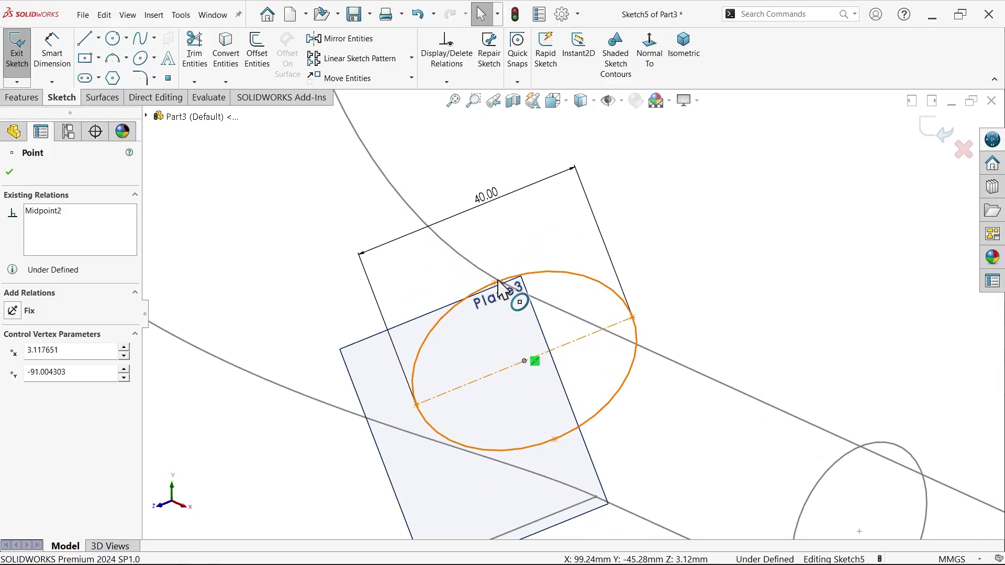
{"action": "left_click_drag", "start_coordinate": [492, 286], "coordinate": [483, 273]}
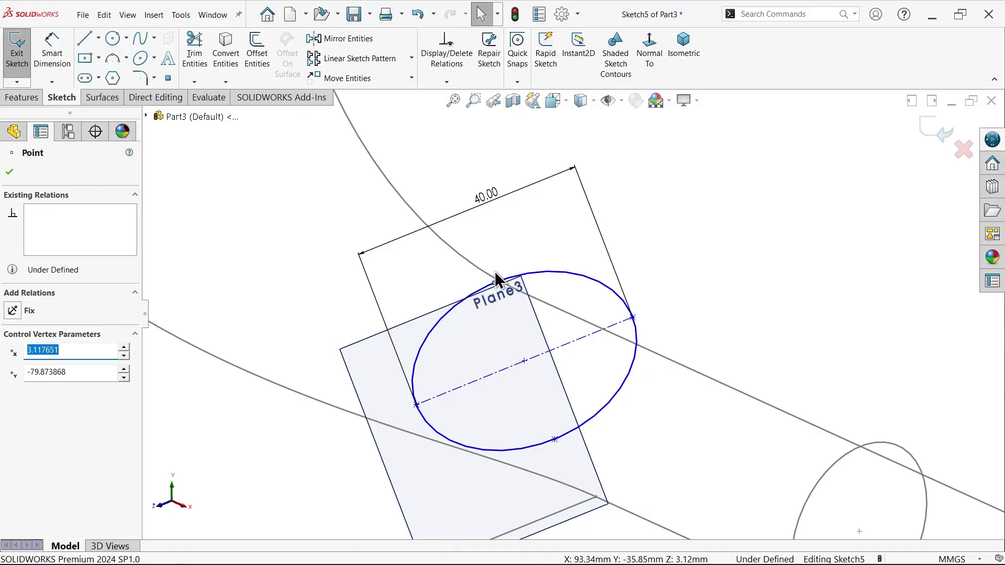
{"action": "left_click", "coordinate": [482, 272]}
{"action": "left_click", "coordinate": [502, 289], "text": "ctrl"}
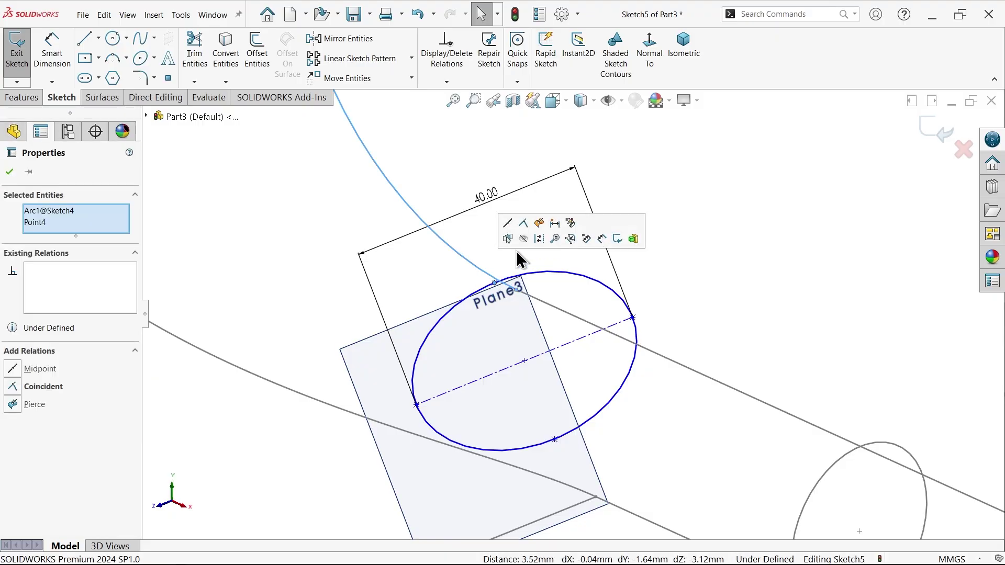
{"action": "left_click", "coordinate": [539, 223]}
Step: Pierce the ellipse's lower point through the lower guide curve
{"action": "scroll", "coordinate": [576, 434], "scroll_direction": "down", "scroll_amount": 3}
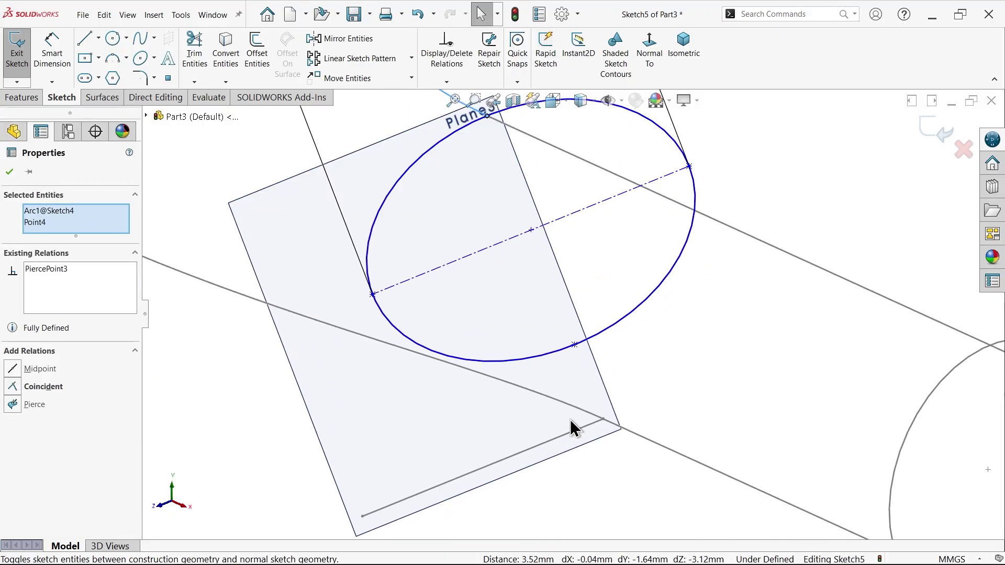
{"action": "left_click", "coordinate": [569, 406]}
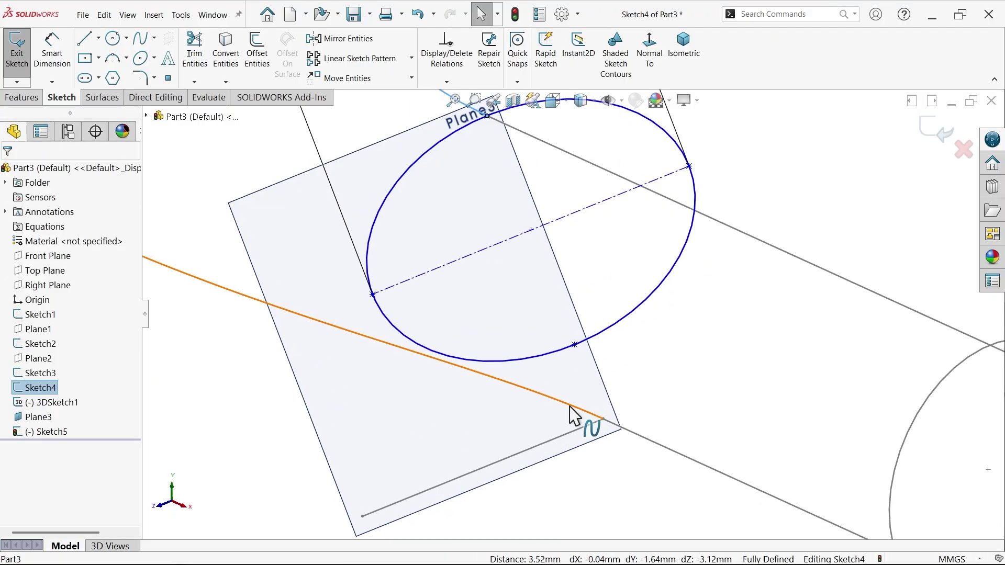
{"action": "left_click", "coordinate": [574, 344], "text": "ctrl"}
{"action": "left_click", "coordinate": [637, 300]}
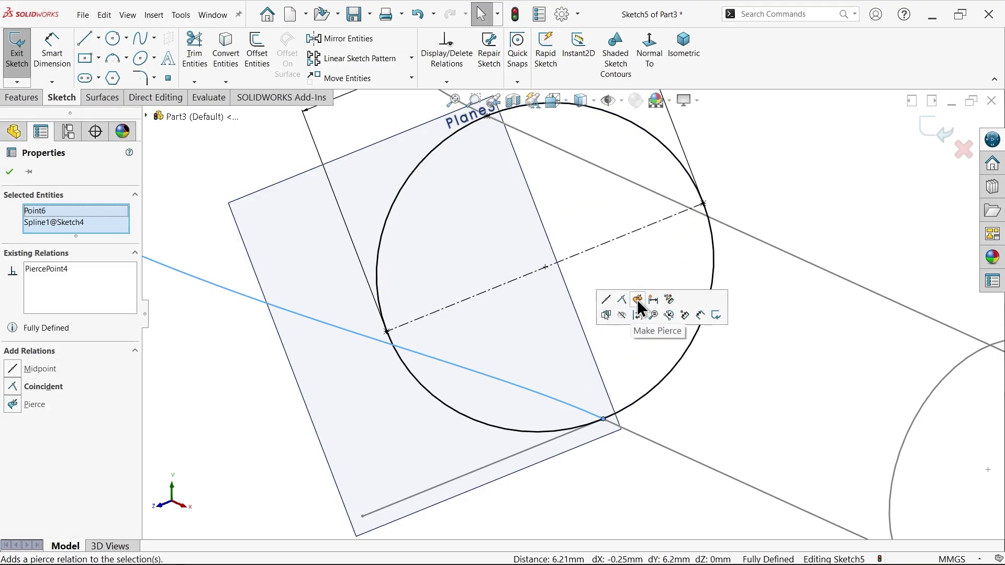
{"action": "left_click", "coordinate": [772, 196]}
{"action": "scroll", "coordinate": [766, 204], "scroll_direction": "up", "scroll_amount": 3}
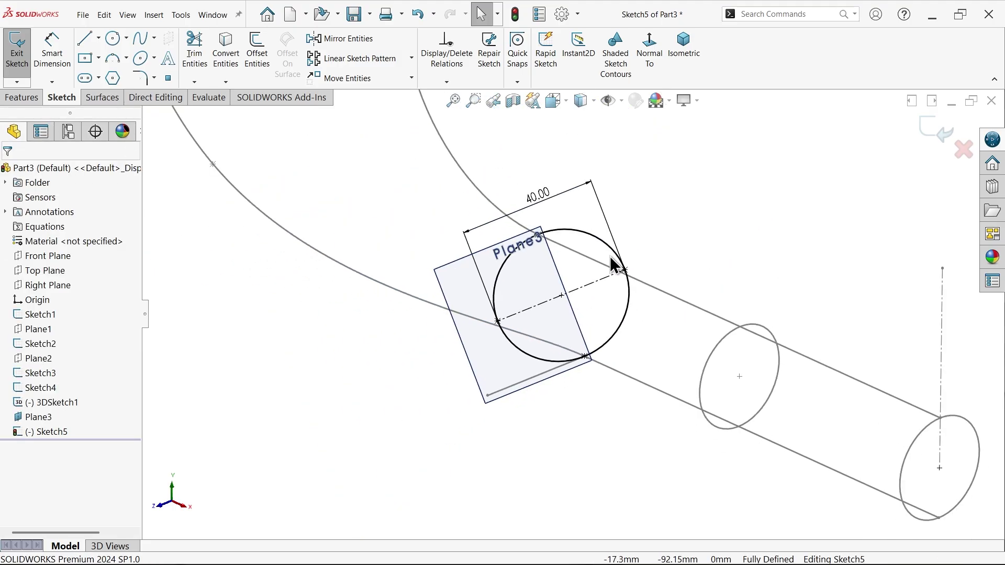
{"action": "scroll", "coordinate": [706, 286], "scroll_direction": "up", "scroll_amount": 2}
{"action": "mouse_move", "coordinate": [707, 287]}
{"action": "middle_mouse_down"}
{"action": "mouse_move", "coordinate": [659, 278]}
{"action": "mouse_move", "coordinate": [740, 246]}
{"action": "mouse_move", "coordinate": [780, 152]}
{"action": "mouse_move", "coordinate": [809, 150]}
{"action": "mouse_move", "coordinate": [720, 278]}
{"action": "mouse_move", "coordinate": [714, 309]}
{"action": "middle_mouse_up"}
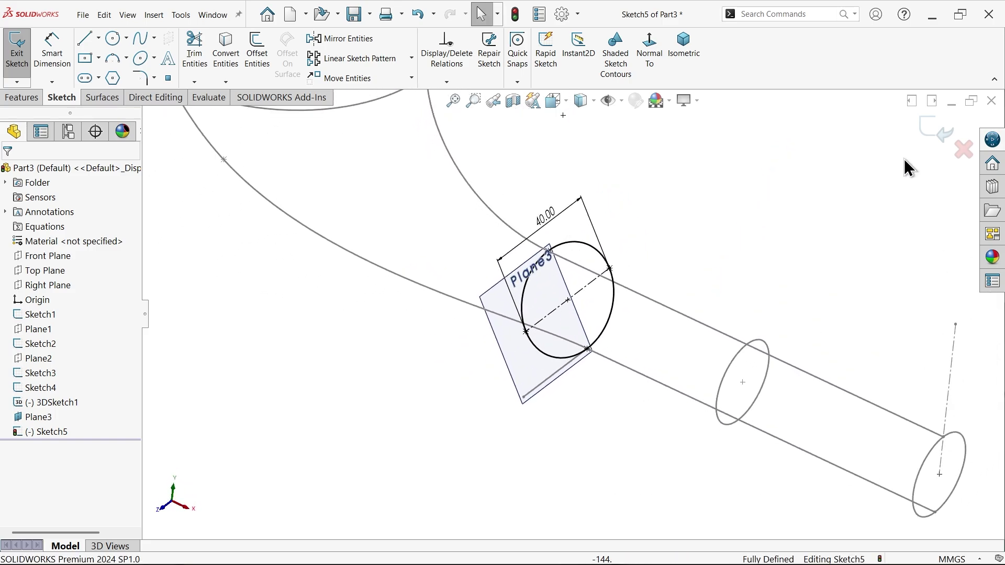
Step: Close Sketch5 and hide Plane3 and 3DSketch1
{"action": "left_click", "coordinate": [930, 126]}
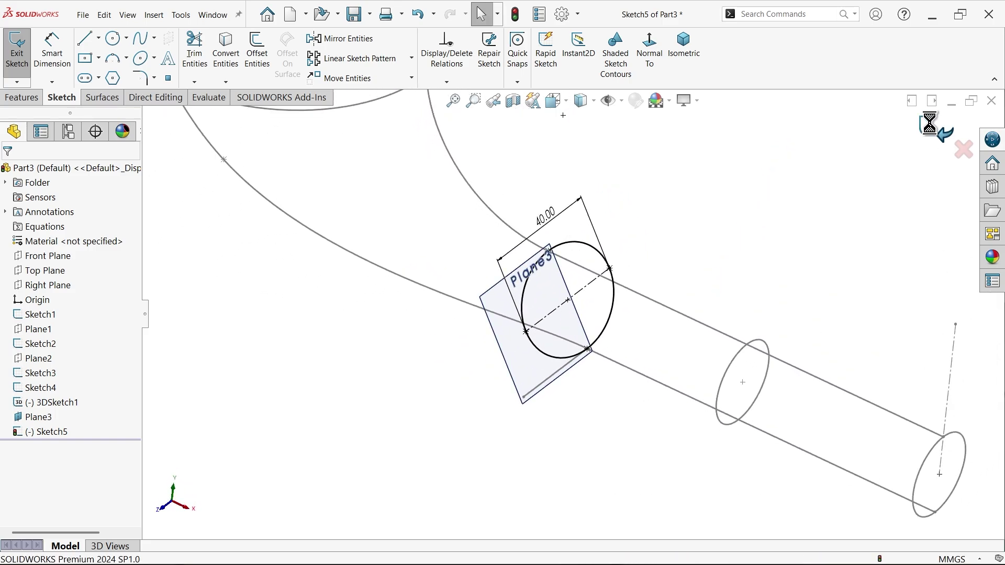
{"action": "left_click", "coordinate": [527, 405]}
{"action": "left_click", "coordinate": [588, 370]}
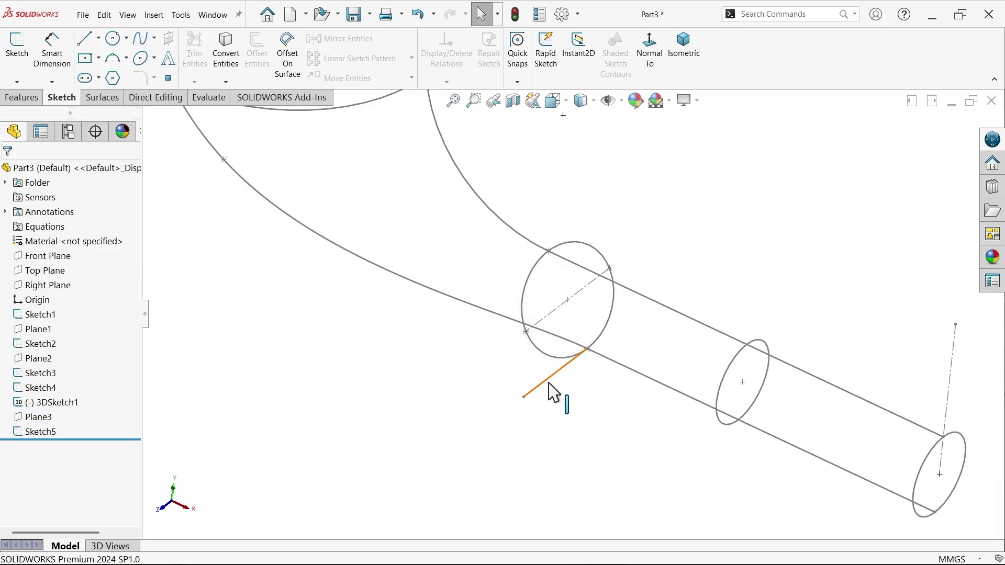
{"action": "left_click", "coordinate": [553, 393]}
{"action": "left_click", "coordinate": [596, 355]}
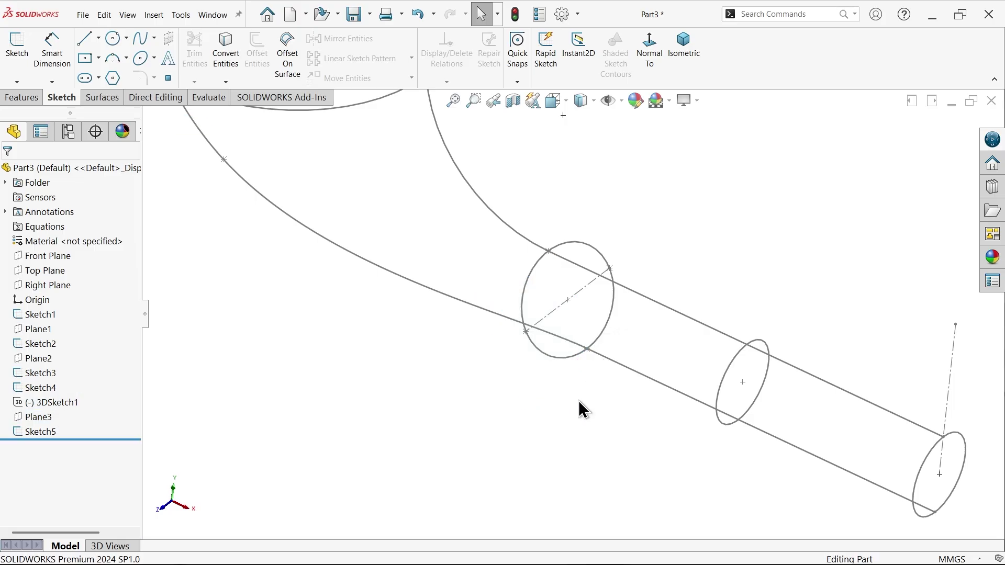
{"action": "mouse_move", "coordinate": [582, 409]}
{"action": "middle_mouse_down"}
{"action": "mouse_move", "coordinate": [516, 391]}
{"action": "mouse_move", "coordinate": [595, 354]}
{"action": "mouse_move", "coordinate": [579, 406]}
{"action": "mouse_move", "coordinate": [623, 267]}
{"action": "middle_mouse_up"}
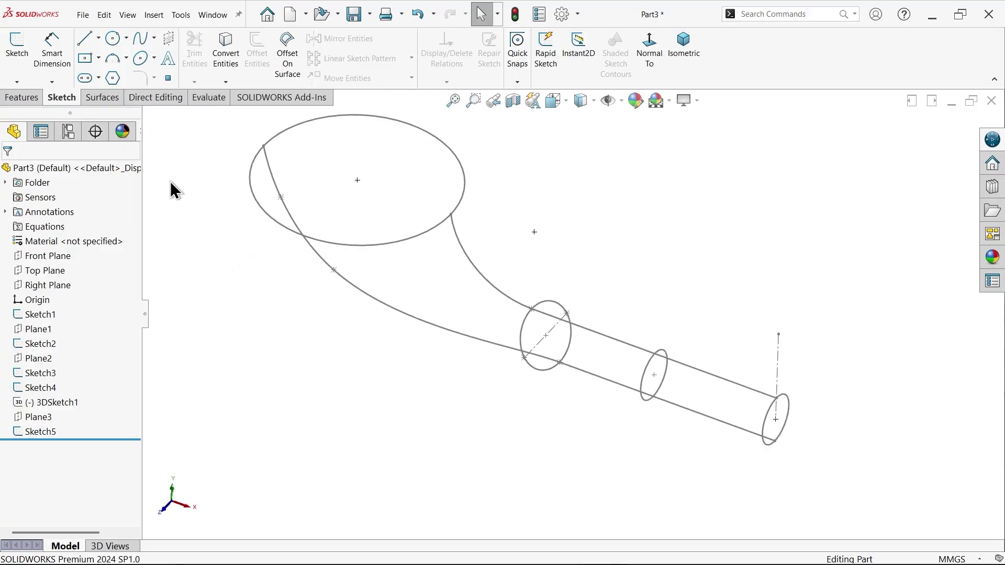
Step: Start a boundary surface with Sketch2, Sketch3, Sketch5 and Sketch1 as Direction 1 profiles, viewed from Front
{"action": "left_click", "coordinate": [112, 100]}
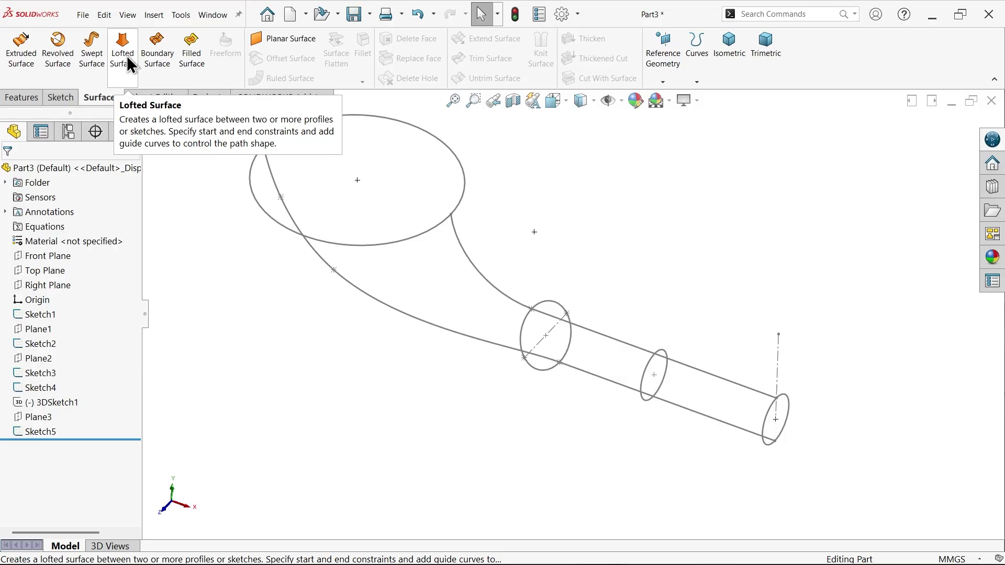
{"action": "left_click", "coordinate": [167, 70]}
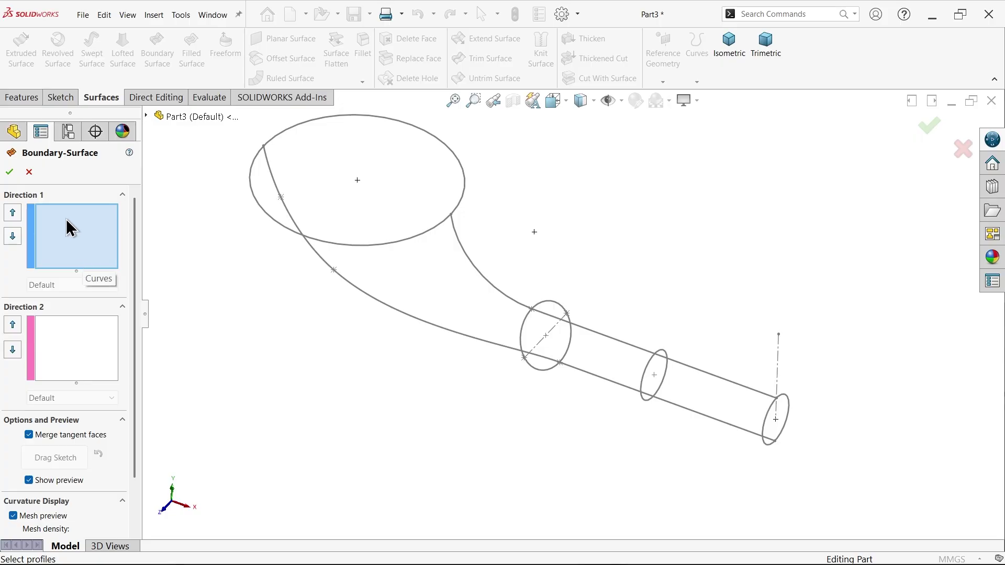
{"action": "scroll", "coordinate": [732, 403], "scroll_direction": "down", "scroll_amount": 5}
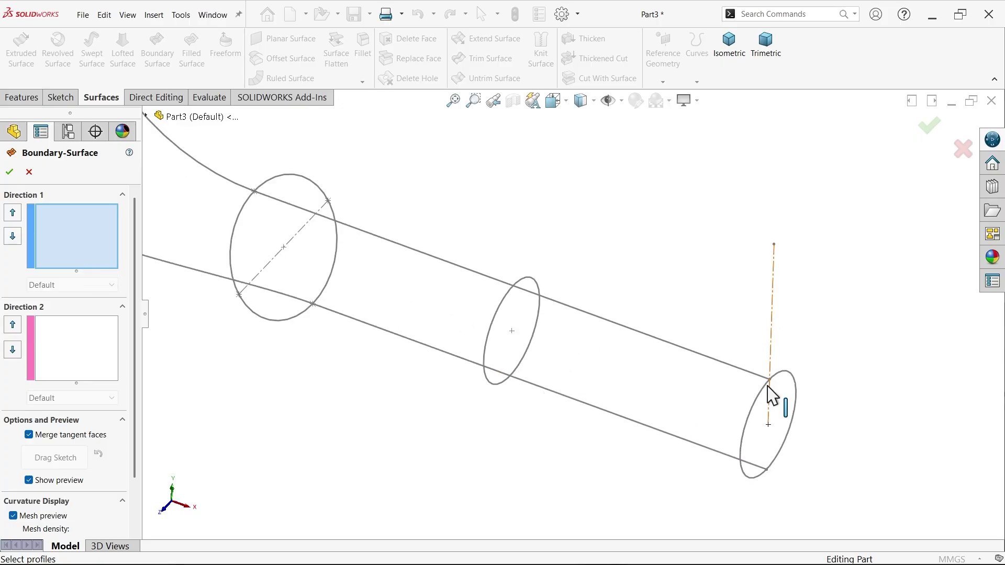
{"action": "left_click", "coordinate": [768, 393]}
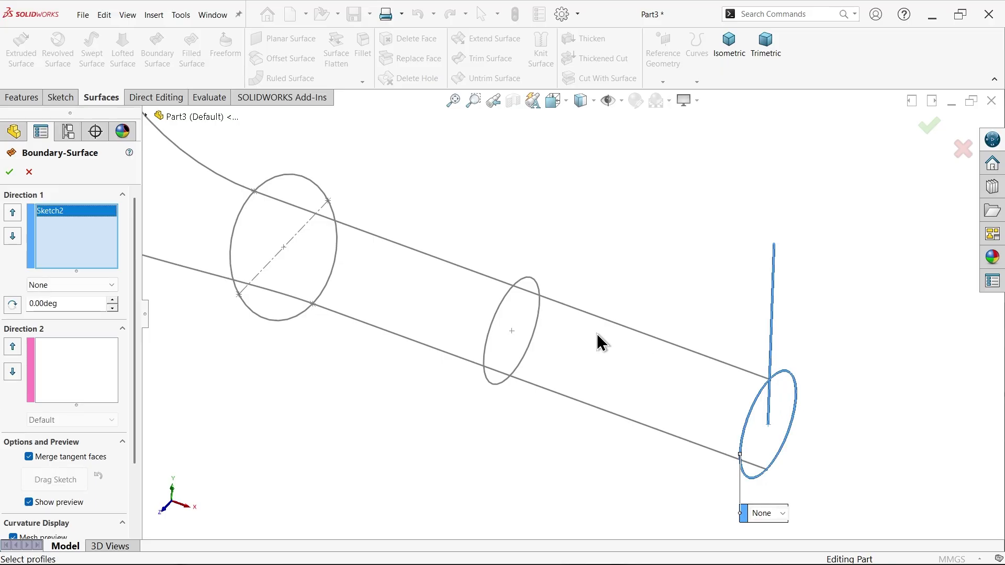
{"action": "left_click", "coordinate": [512, 289]}
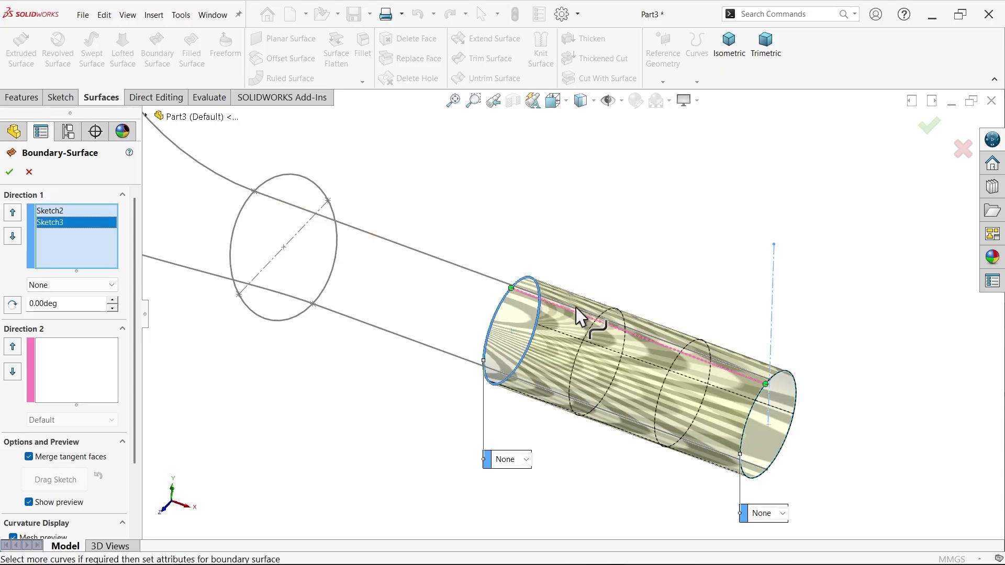
{"action": "left_click", "coordinate": [255, 204]}
{"action": "scroll", "coordinate": [307, 224], "scroll_direction": "up", "scroll_amount": 5}
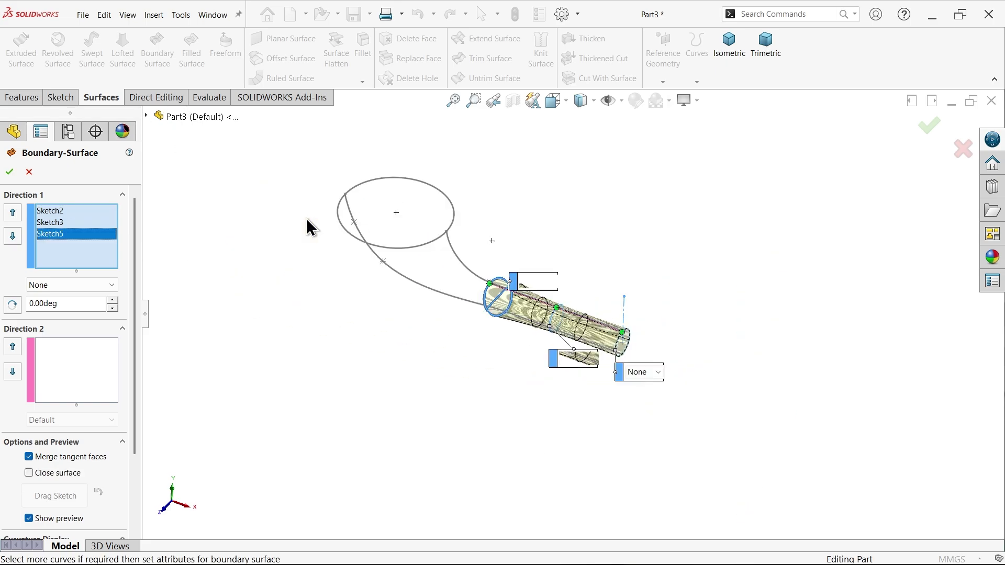
{"action": "scroll", "coordinate": [464, 240], "scroll_direction": "down", "scroll_amount": 4}
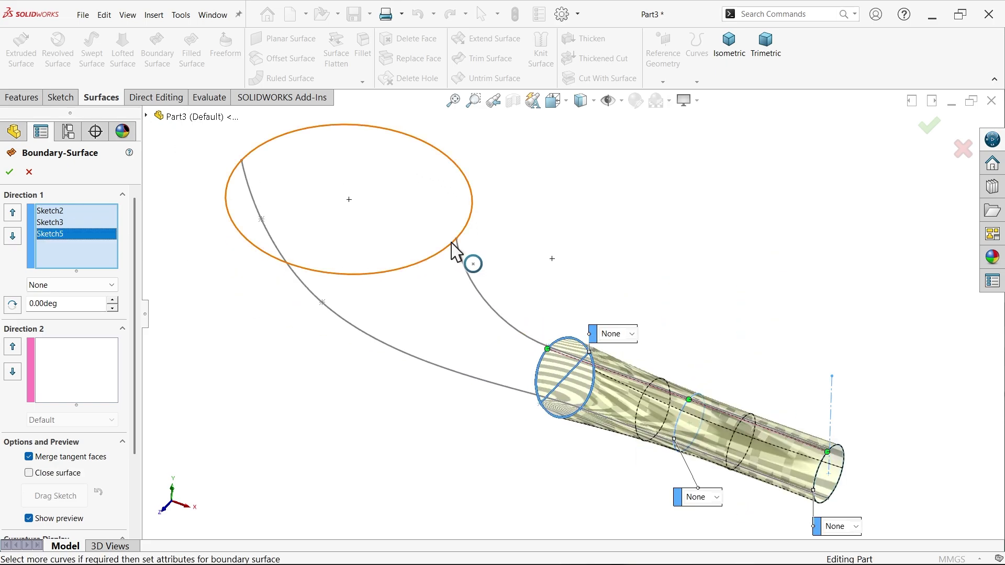
{"action": "left_click", "coordinate": [455, 247]}
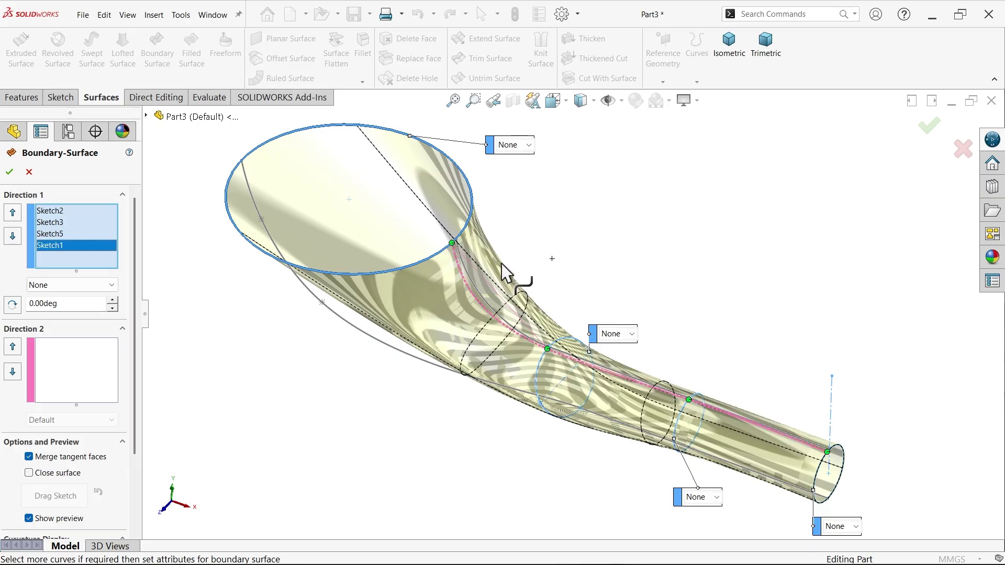
{"action": "left_click", "coordinate": [565, 102]}
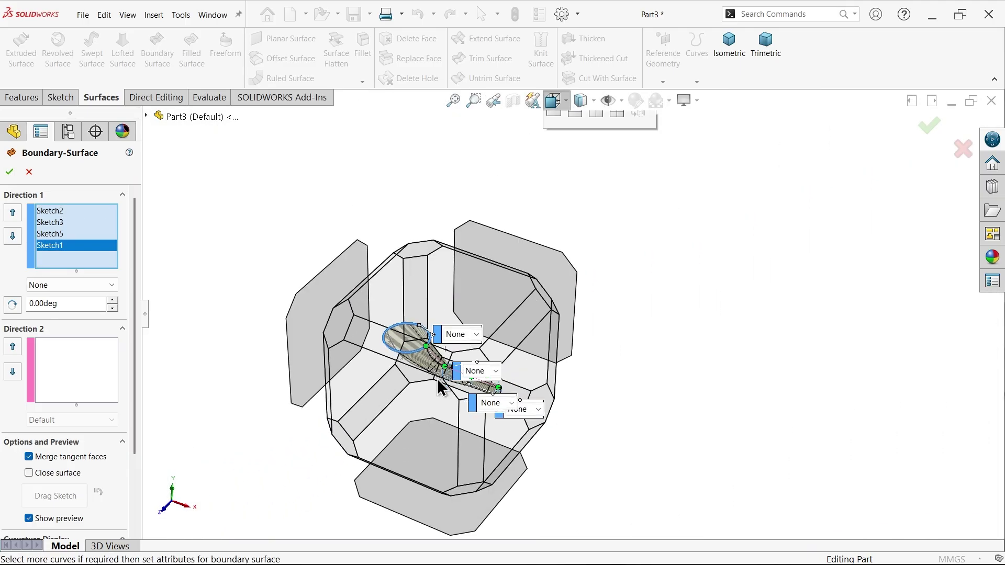
{"action": "left_click", "coordinate": [427, 418]}
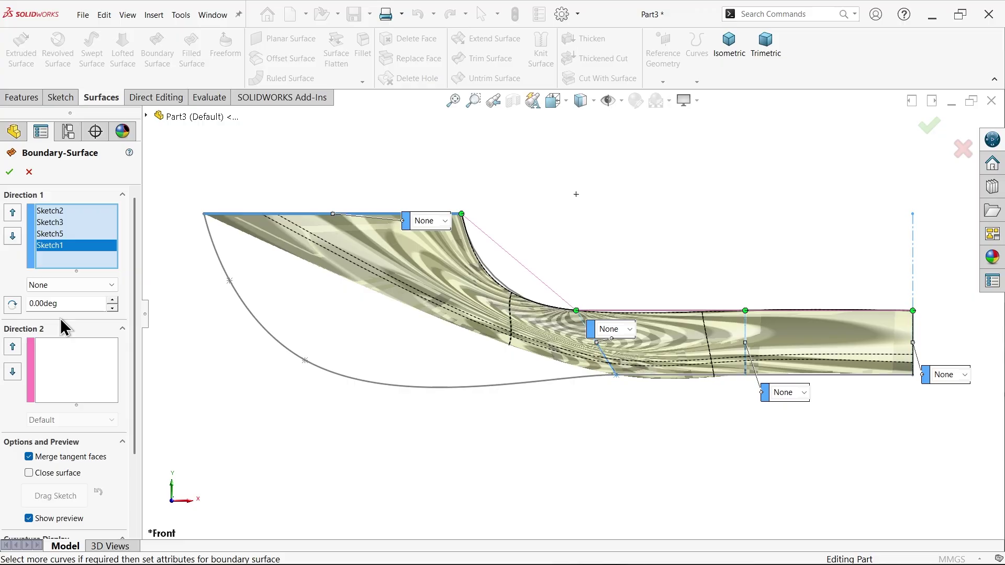
Step: Add the lower and upper outline curves as Open Loop Direction 2 guides
{"action": "left_click", "coordinate": [52, 361]}
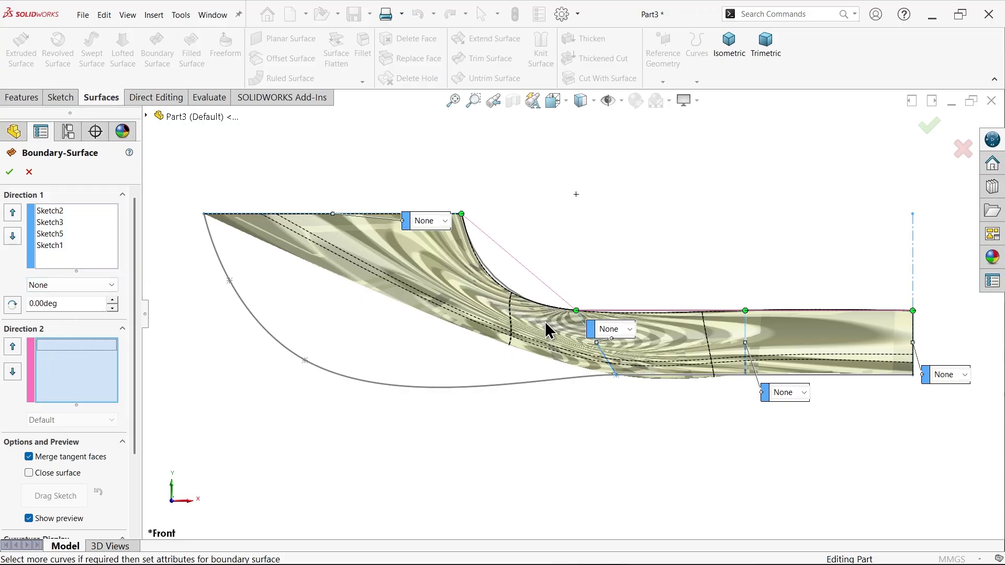
{"action": "left_click", "coordinate": [512, 393]}
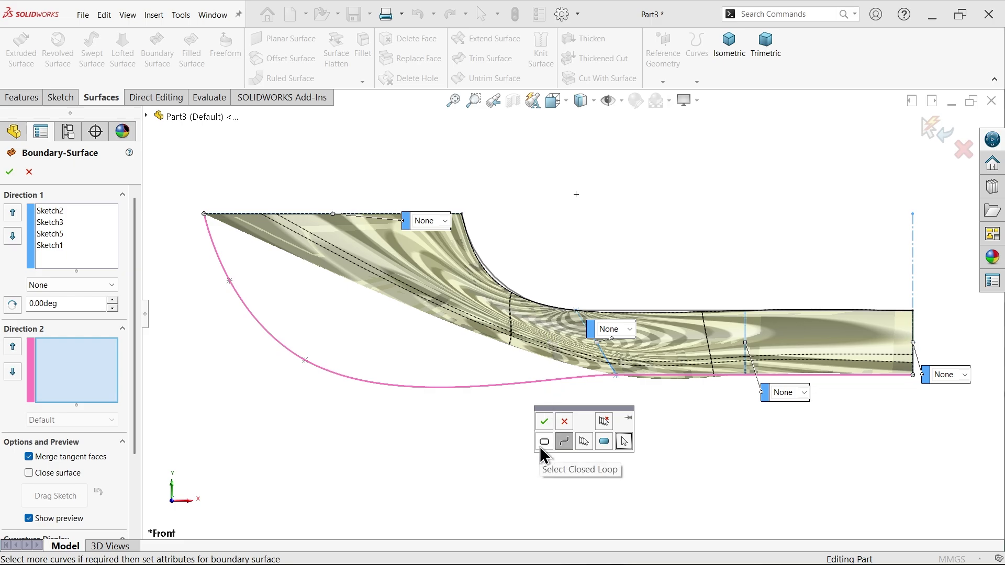
{"action": "left_click", "coordinate": [564, 441]}
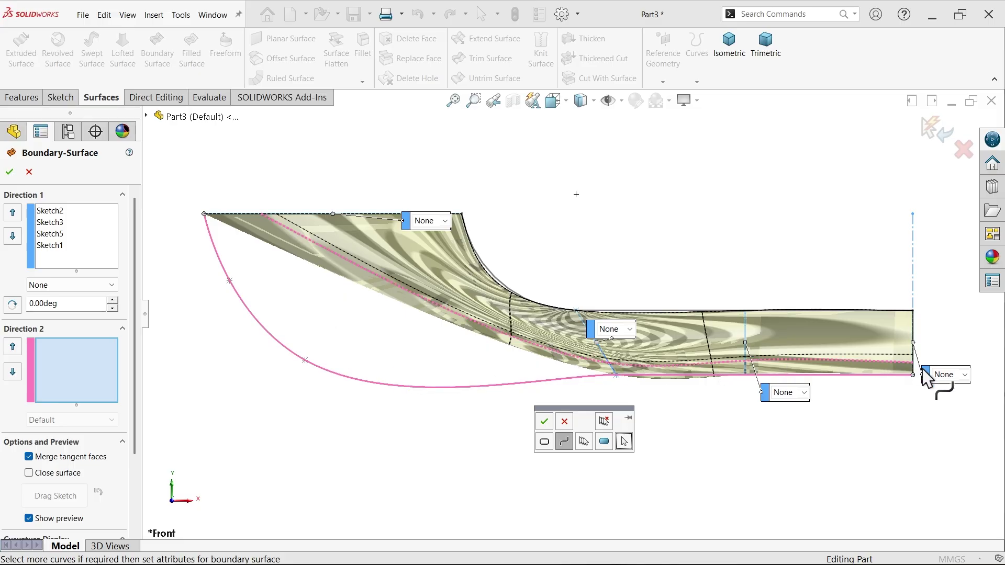
{"action": "left_click", "coordinate": [544, 421]}
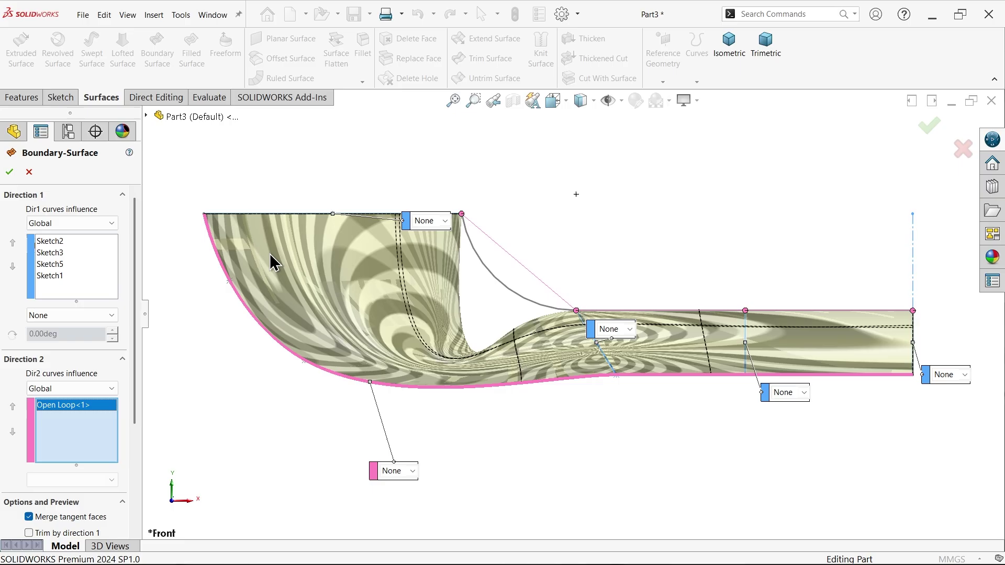
{"action": "left_click", "coordinate": [516, 301]}
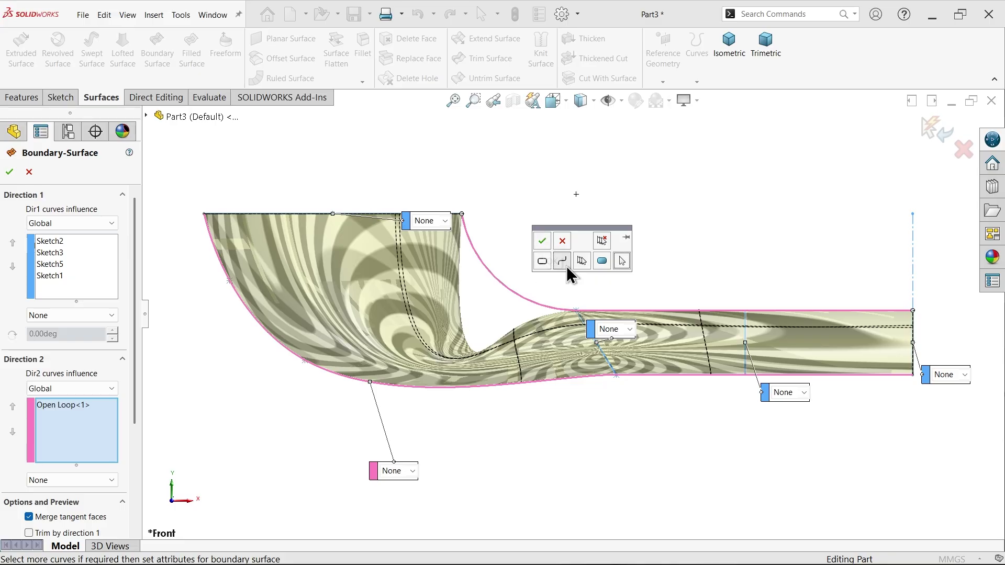
{"action": "left_click", "coordinate": [543, 242]}
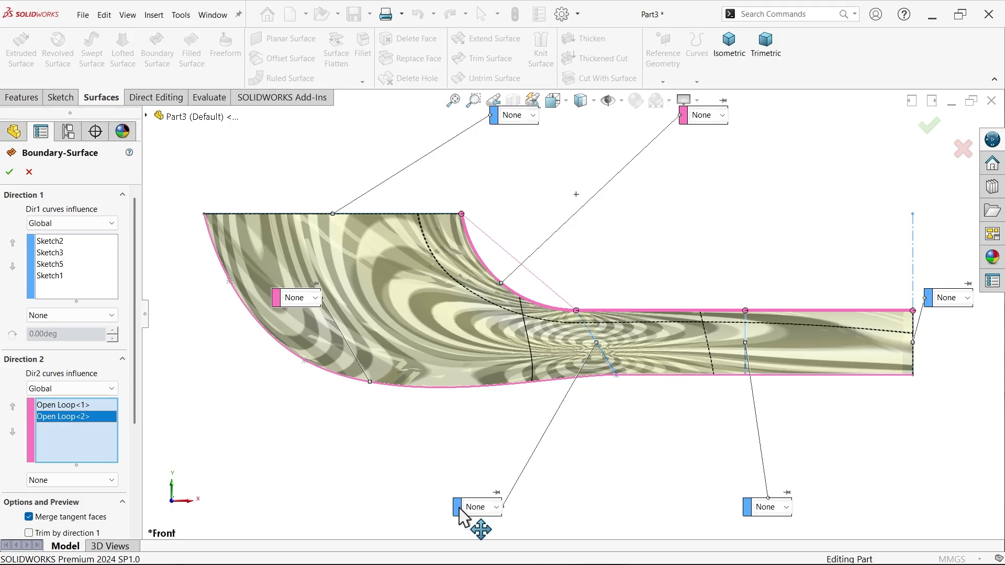
Step: Keep tangency None on the guide curve and check the surface from an oblique view
{"action": "left_click_drag", "start_coordinate": [460, 511], "coordinate": [461, 487]}
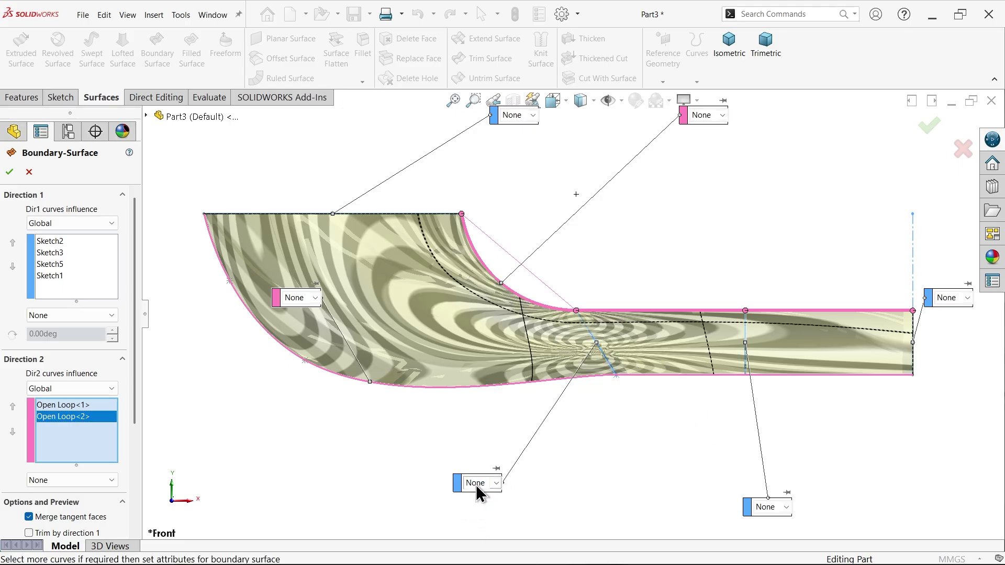
{"action": "left_click", "coordinate": [496, 483]}
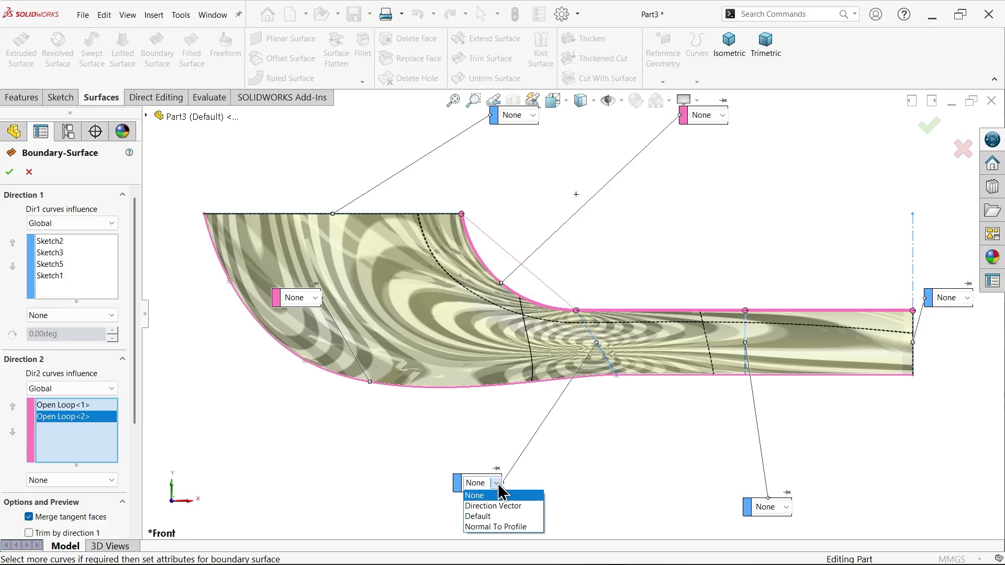
{"action": "left_click", "coordinate": [499, 484]}
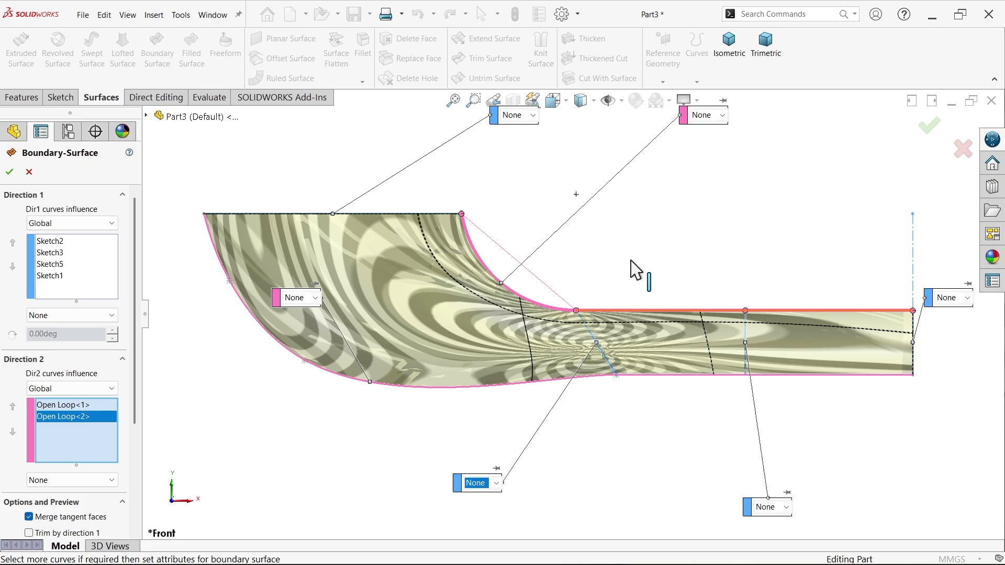
{"action": "middle_click_drag", "start_coordinate": [635, 241], "coordinate": [589, 331]}
{"action": "scroll", "coordinate": [588, 331], "scroll_direction": "up", "scroll_amount": 3}
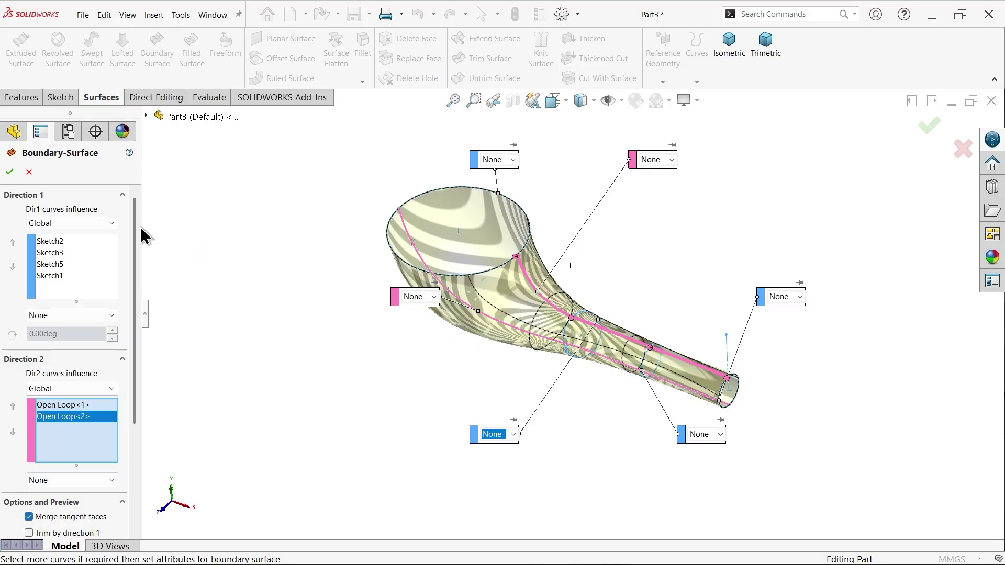
{"action": "left_click", "coordinate": [11, 175]}
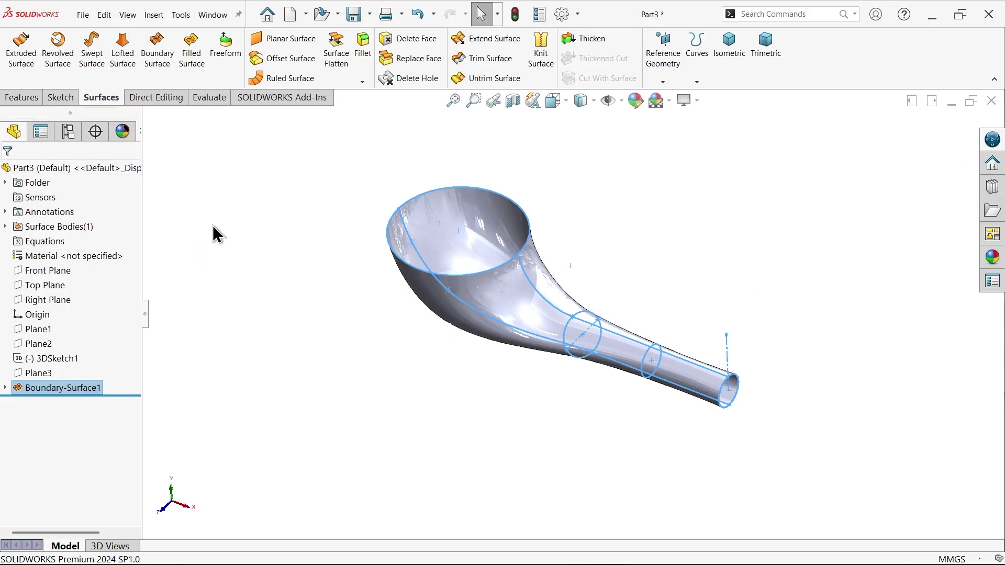
{"action": "middle_click_drag", "start_coordinate": [638, 258], "coordinate": [654, 290]}
{"action": "scroll", "coordinate": [654, 293], "scroll_direction": "down", "scroll_amount": 5}
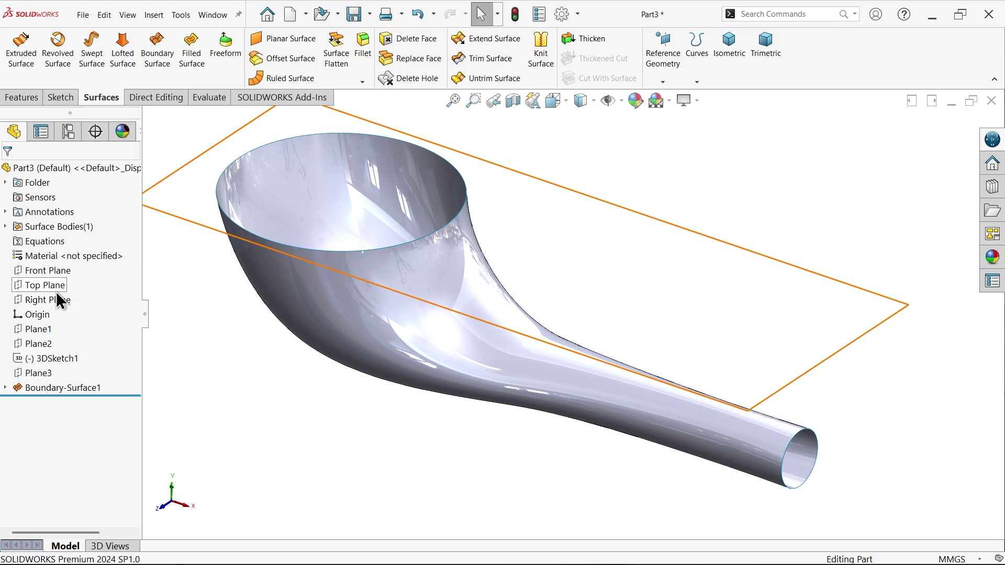
Step: Inspect Detail B on the reference drawing in Photos, then return to SOLIDWORKS and select Front Plane
{"action": "key", "text": "alt+Tab"}
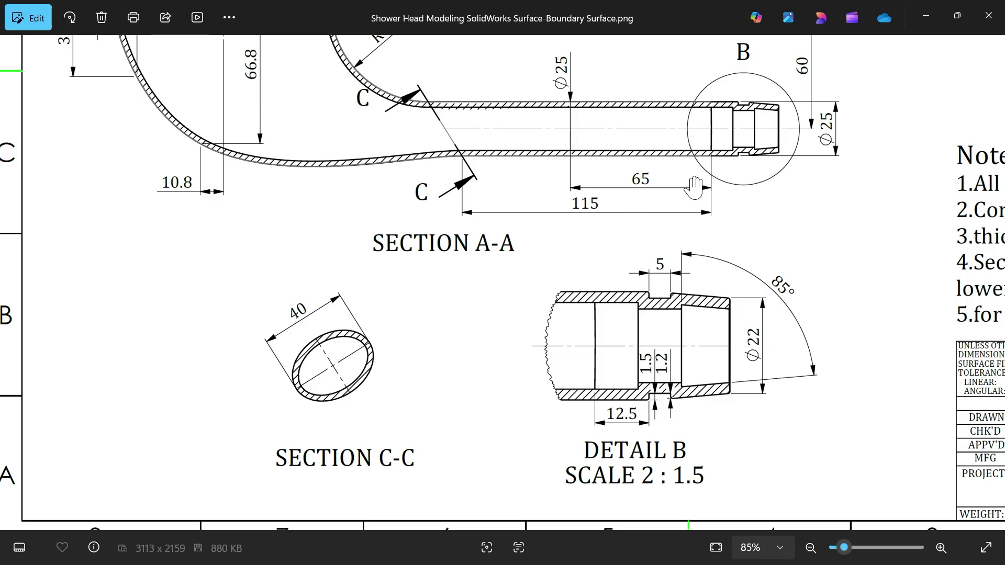
{"action": "scroll", "coordinate": [703, 368], "scroll_direction": "up", "scroll_amount": 5}
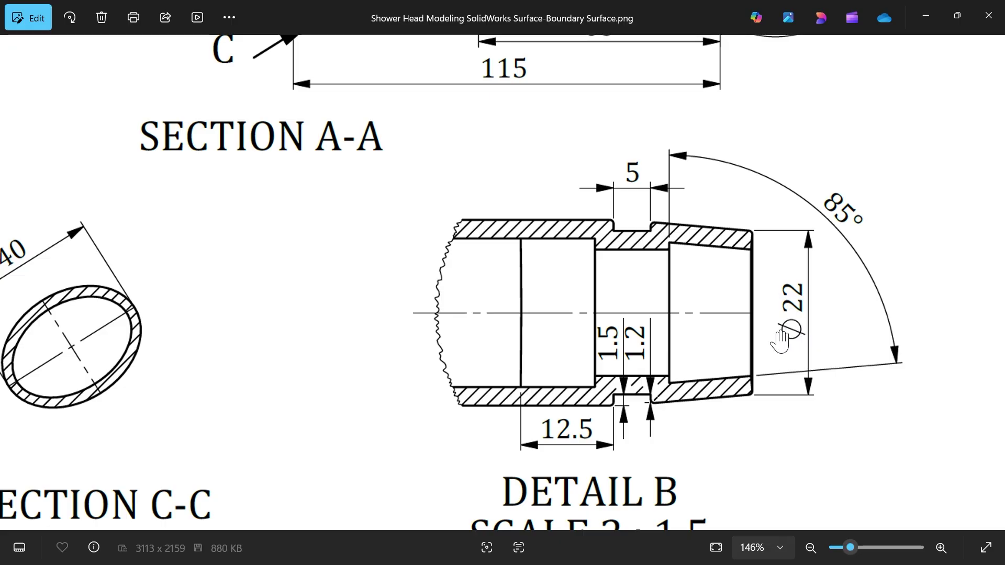
{"action": "scroll", "coordinate": [769, 314], "scroll_direction": "down", "scroll_amount": 3}
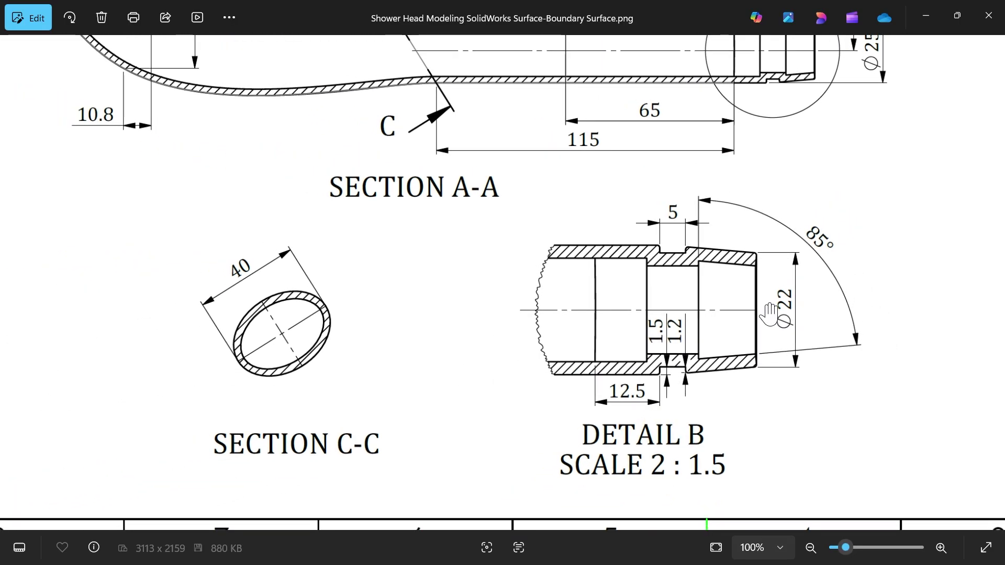
{"action": "scroll", "coordinate": [763, 224], "scroll_direction": "down", "scroll_amount": 2}
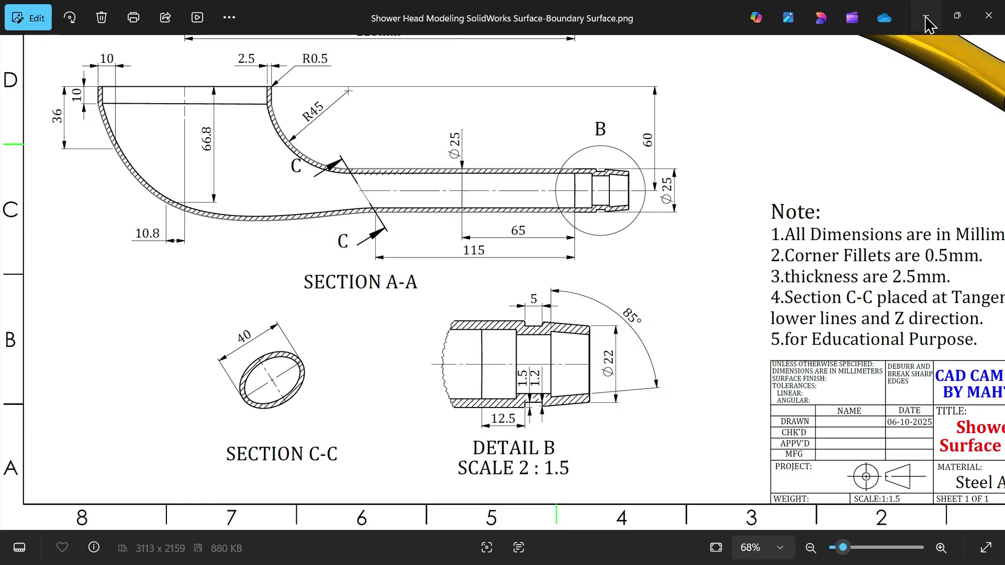
{"action": "left_click", "coordinate": [925, 21]}
{"action": "left_click", "coordinate": [55, 272]}
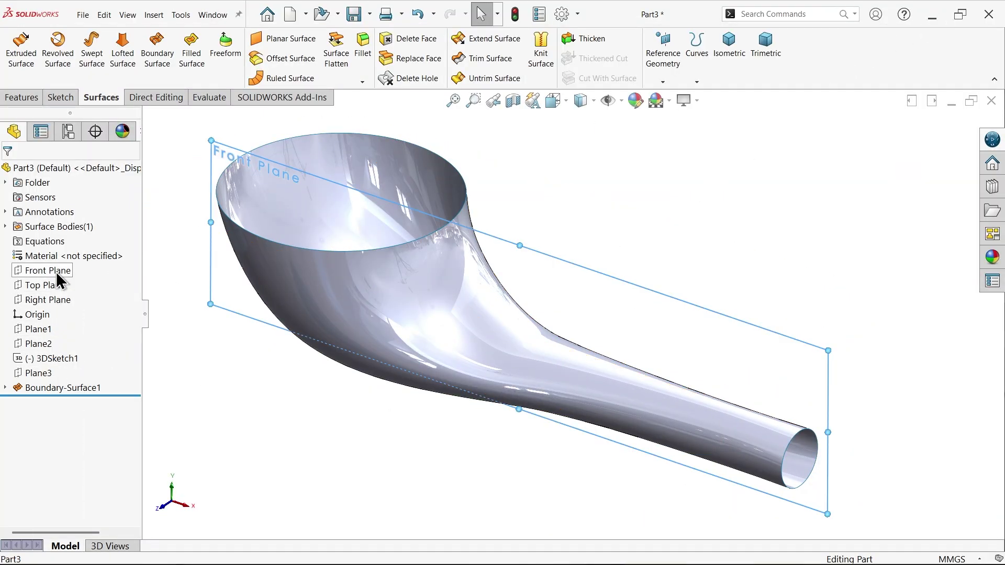
Step: Sketch the stepped nozzle outline with lines on the Front Plane, starting at the tube's lower end
{"action": "left_click", "coordinate": [64, 256]}
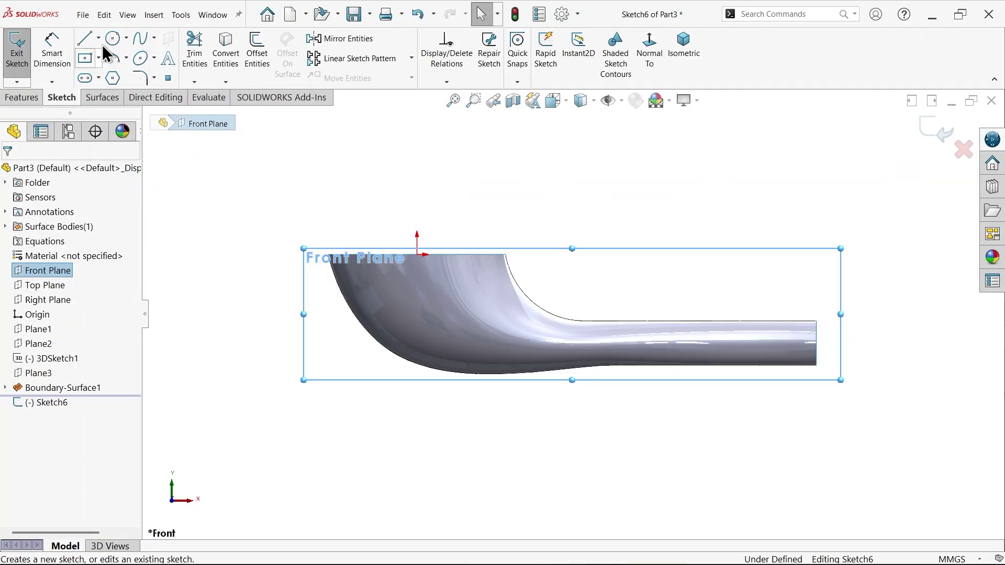
{"action": "left_click", "coordinate": [84, 40]}
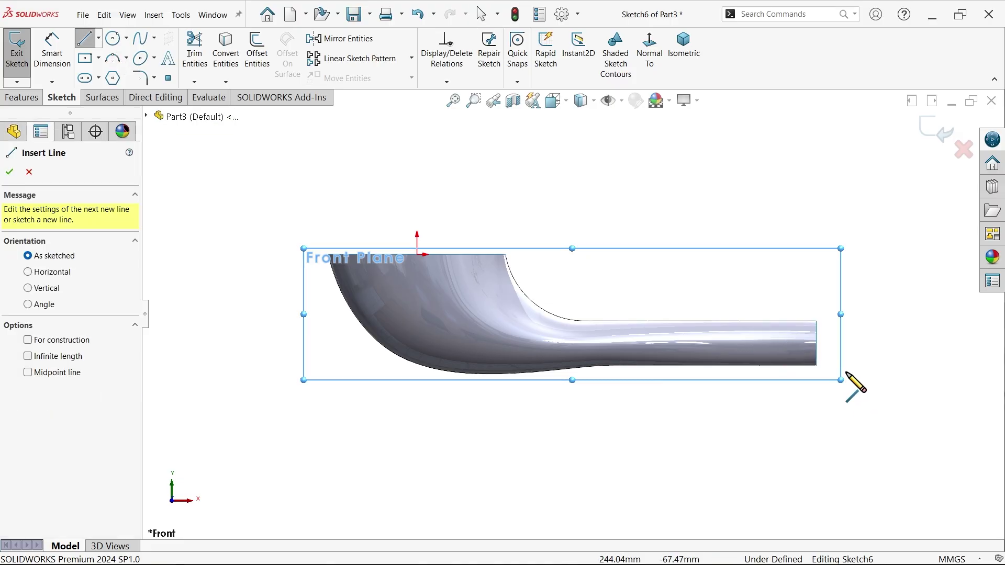
{"action": "scroll", "coordinate": [837, 380], "scroll_direction": "down", "scroll_amount": 5}
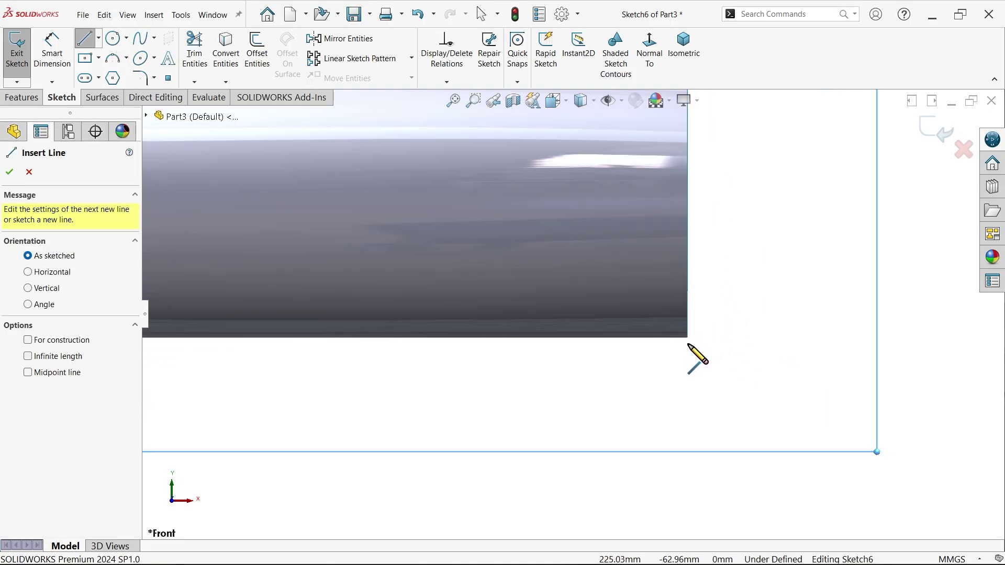
{"action": "left_click", "coordinate": [688, 338]}
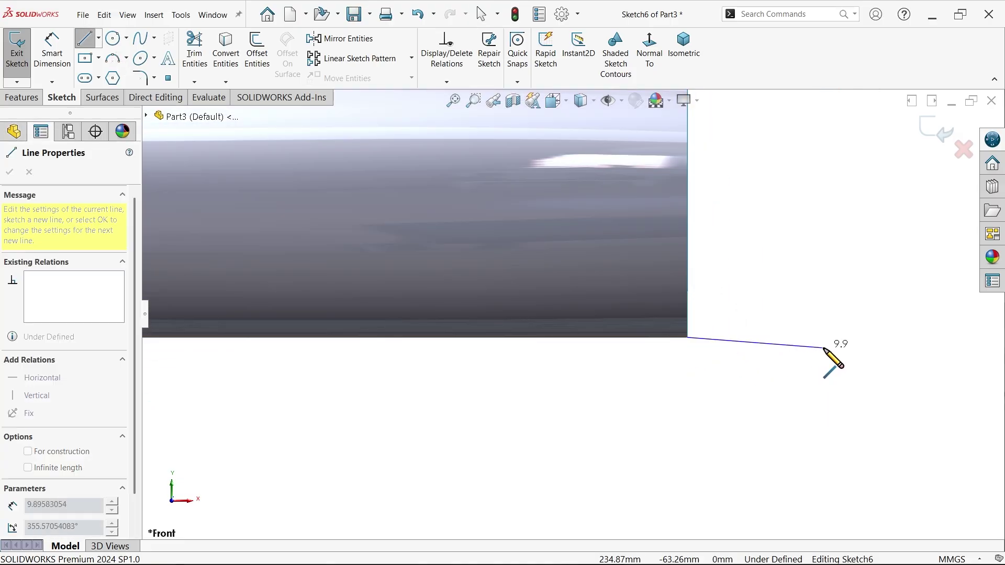
{"action": "left_click", "coordinate": [844, 338]}
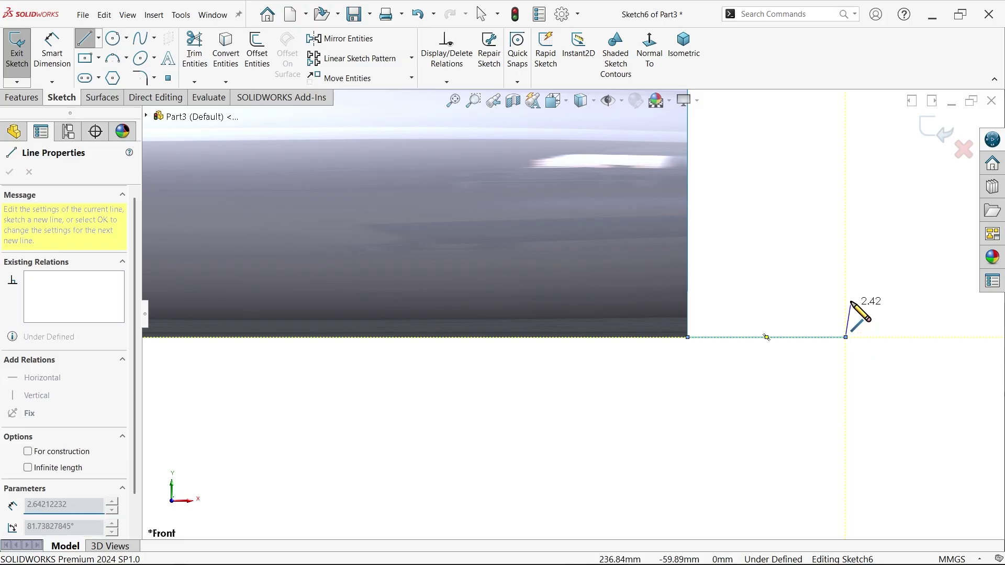
{"action": "left_click", "coordinate": [846, 276]}
{"action": "left_click", "coordinate": [914, 275]}
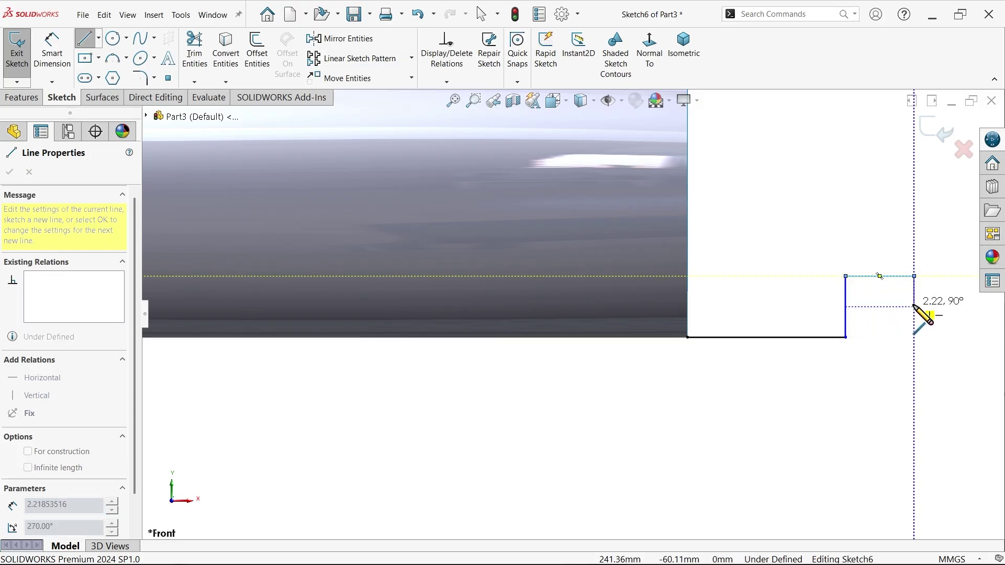
{"action": "left_click", "coordinate": [914, 324]}
{"action": "scroll", "coordinate": [943, 324], "scroll_direction": "up", "scroll_amount": 3}
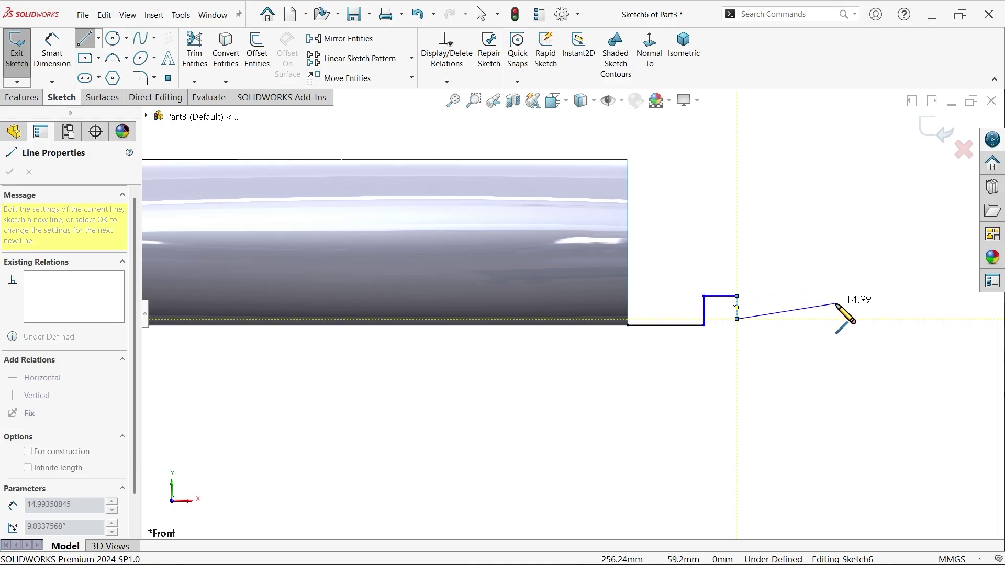
{"action": "left_click", "coordinate": [836, 303]}
{"action": "right_click", "coordinate": [859, 333]}
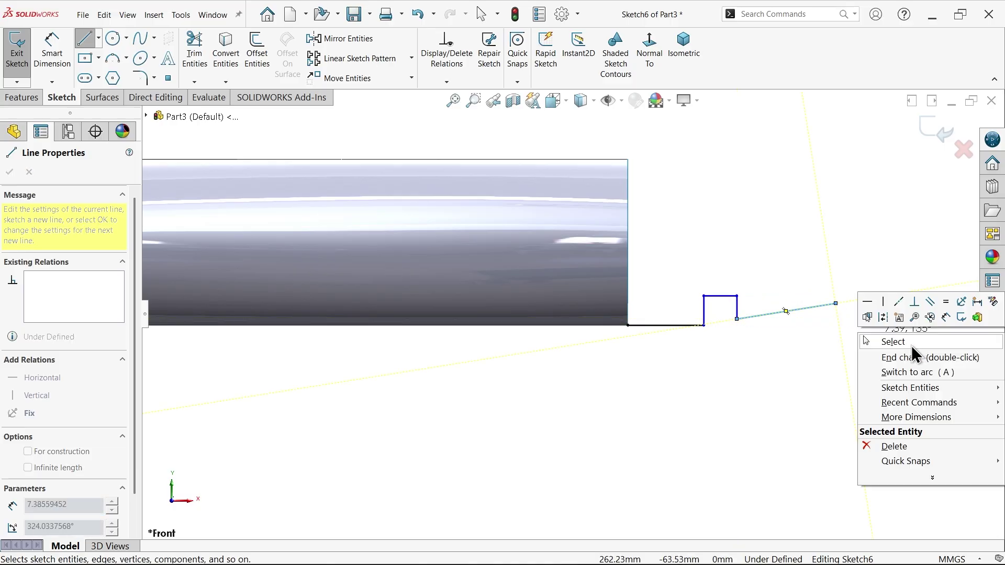
{"action": "left_click", "coordinate": [917, 342]}
{"action": "scroll", "coordinate": [759, 256], "scroll_direction": "down", "scroll_amount": 2}
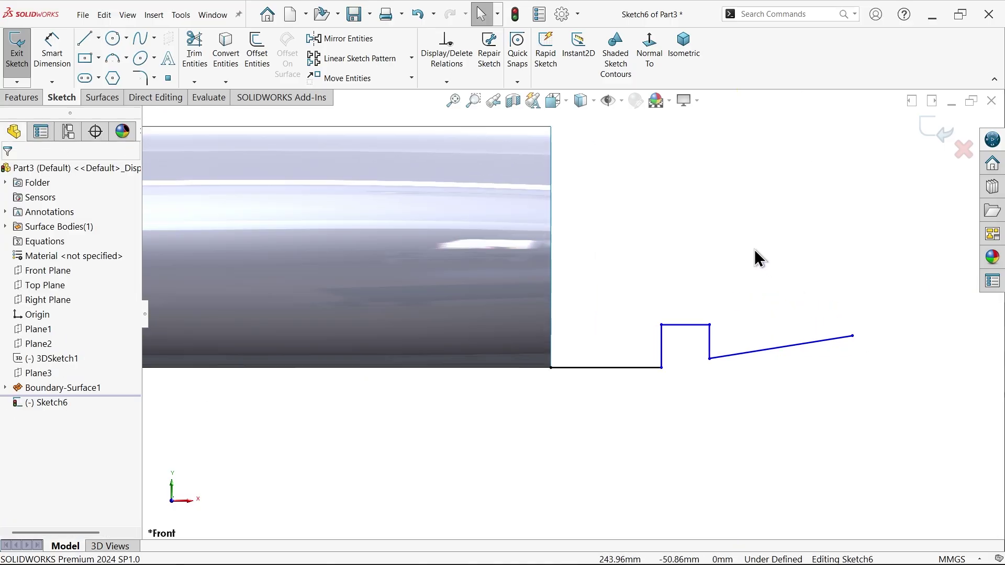
Step: Draw a horizontal construction centerline from the tube's end edge past the nozzle
{"action": "left_click", "coordinate": [98, 38]}
{"action": "left_click", "coordinate": [105, 68]}
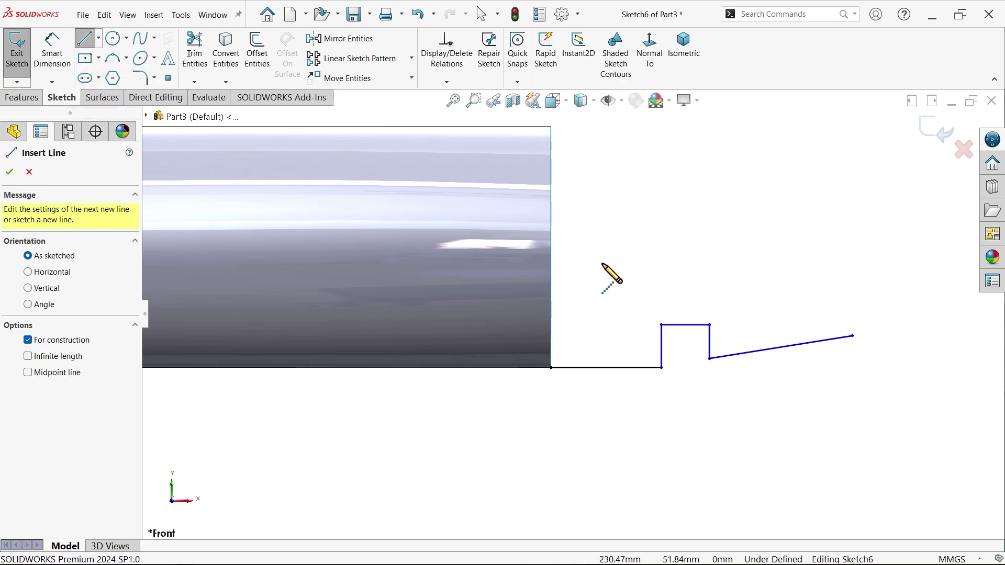
{"action": "left_click", "coordinate": [550, 247]}
{"action": "left_click", "coordinate": [867, 247]}
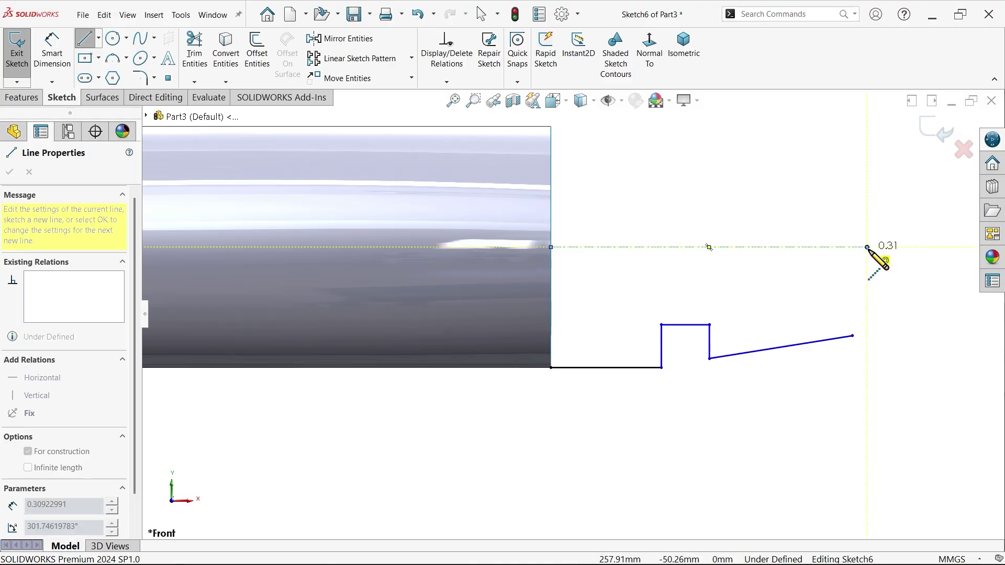
{"action": "right_click", "coordinate": [861, 157]}
{"action": "left_click", "coordinate": [888, 193]}
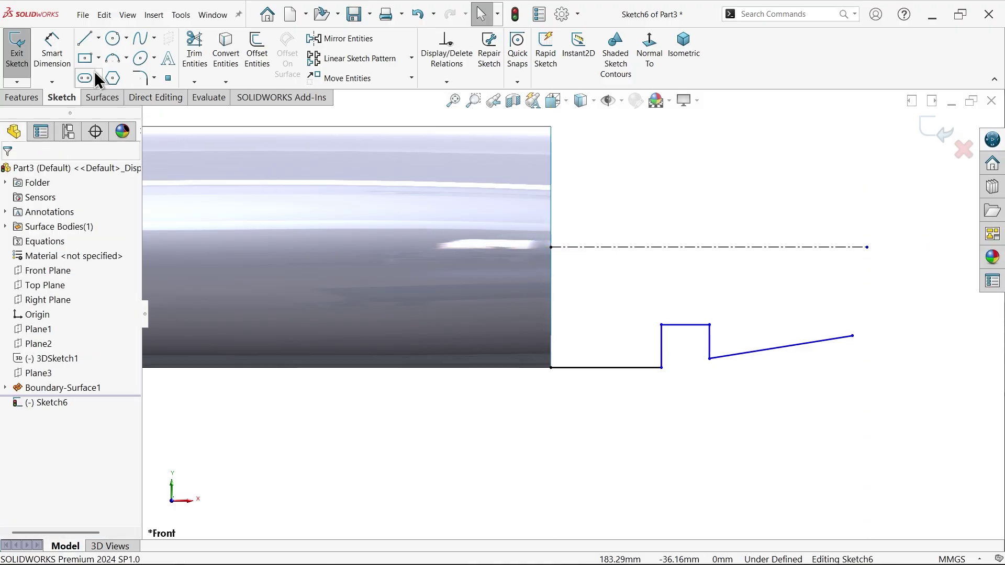
{"action": "left_click", "coordinate": [52, 50]}
{"action": "left_click", "coordinate": [611, 369]}
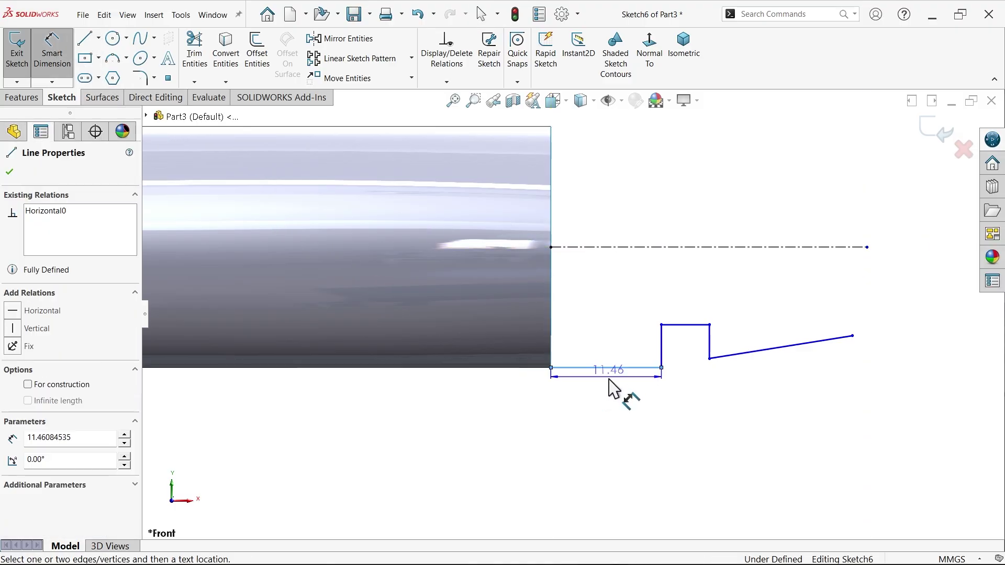
Step: Dimension the bottom line to 12.5 mm and the top step line to 5 mm
{"action": "left_click", "coordinate": [602, 413]}
{"action": "type", "text": "12.5"}
{"action": "key", "text": "Return"}
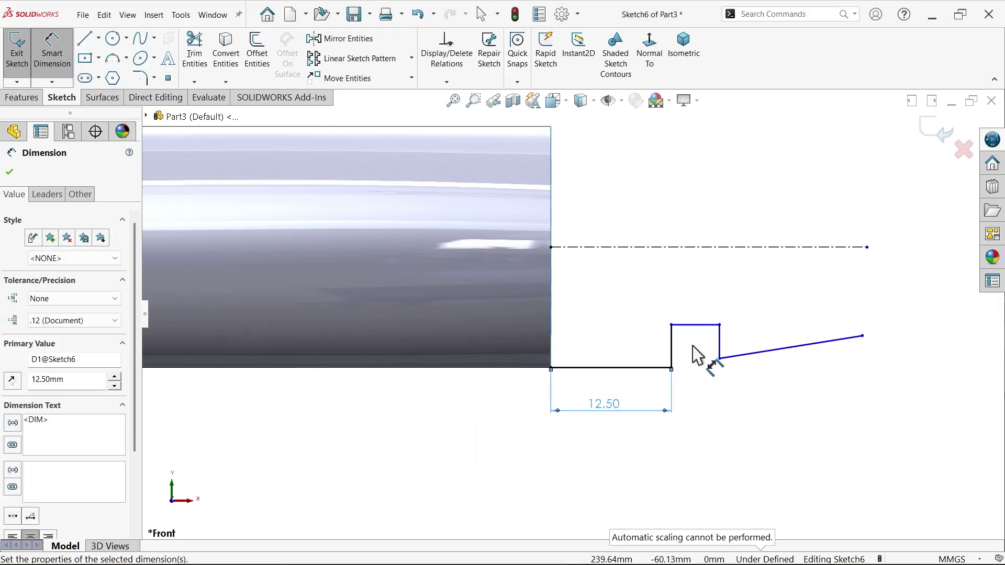
{"action": "left_click", "coordinate": [696, 326]}
{"action": "left_click", "coordinate": [697, 297]}
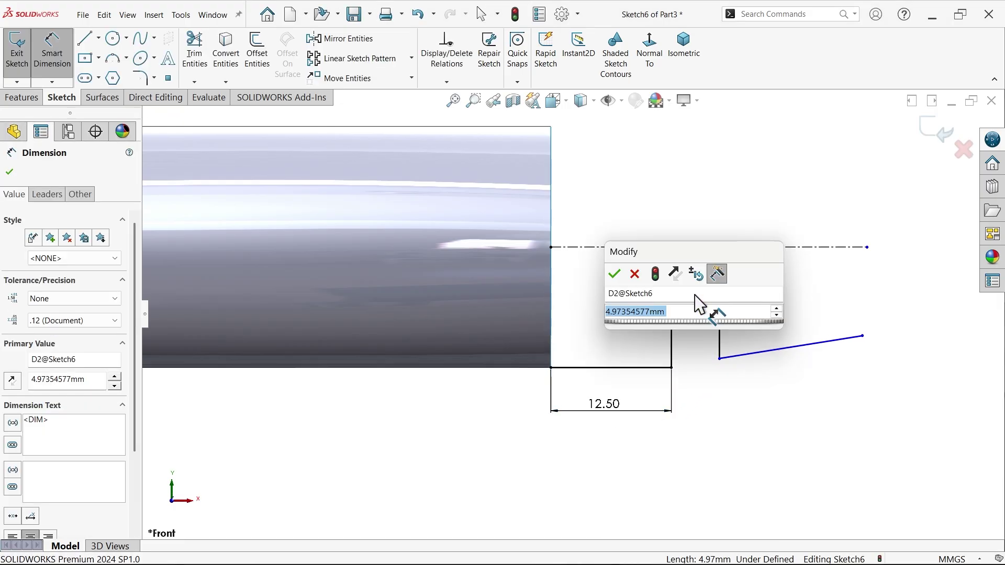
{"action": "type", "text": "5"}
{"action": "key", "text": "Return"}
Step: Set the two vertical step heights to 1.5 mm and 1.2 mm
{"action": "left_click", "coordinate": [670, 351]}
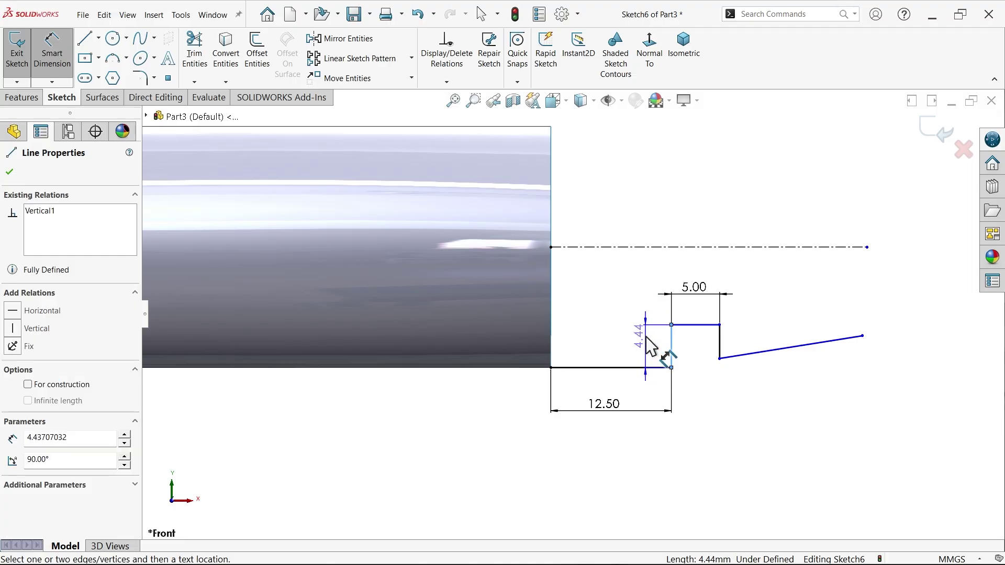
{"action": "left_click", "coordinate": [649, 345]}
{"action": "type", "text": "1.5"}
{"action": "key", "text": "Return"}
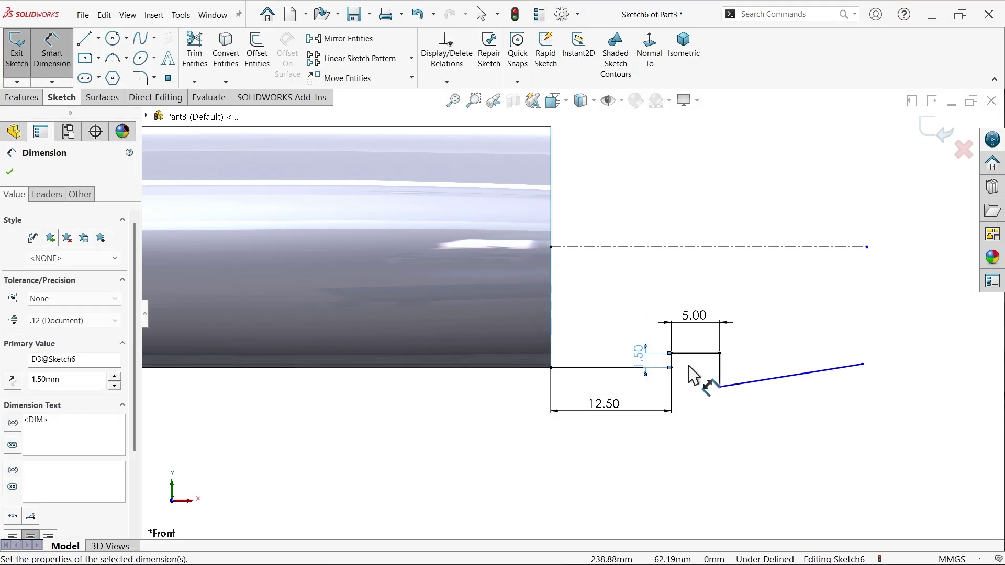
{"action": "scroll", "coordinate": [719, 375], "scroll_direction": "down", "scroll_amount": 2}
{"action": "left_click", "coordinate": [689, 358]}
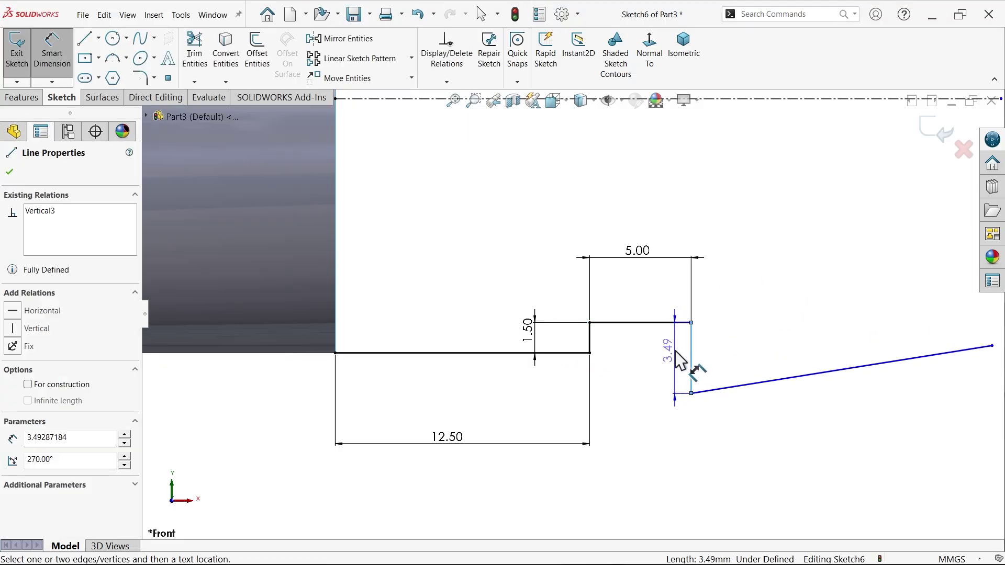
{"action": "left_click", "coordinate": [674, 349]}
{"action": "type", "text": "1.2"}
{"action": "key", "text": "Return"}
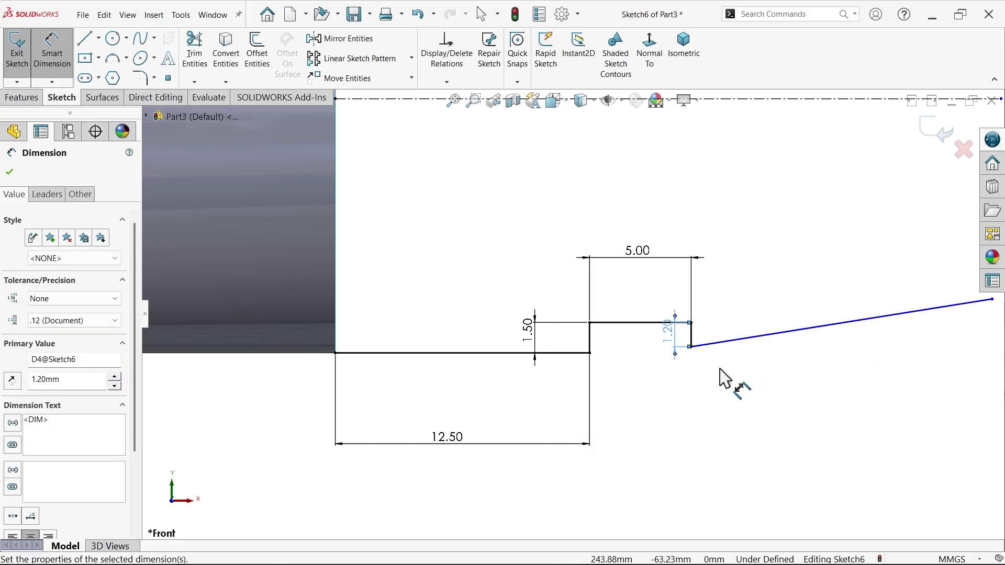
{"action": "scroll", "coordinate": [745, 365], "scroll_direction": "down", "scroll_amount": 2}
Step: Dimension the taper angle between the sloped and vertical lines to 85°
{"action": "left_click", "coordinate": [733, 344]}
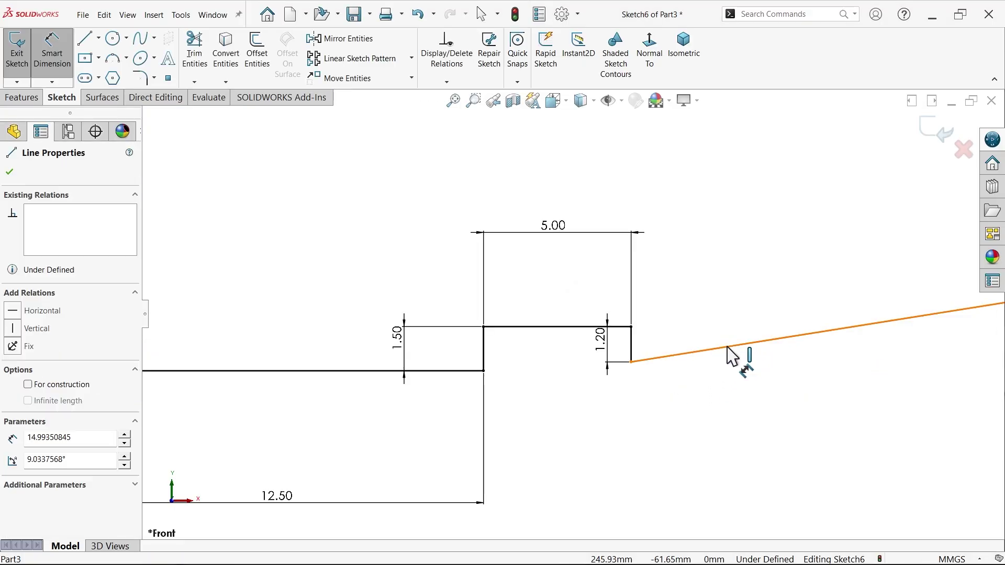
{"action": "left_click", "coordinate": [631, 347]}
{"action": "scroll", "coordinate": [681, 309], "scroll_direction": "up", "scroll_amount": 2}
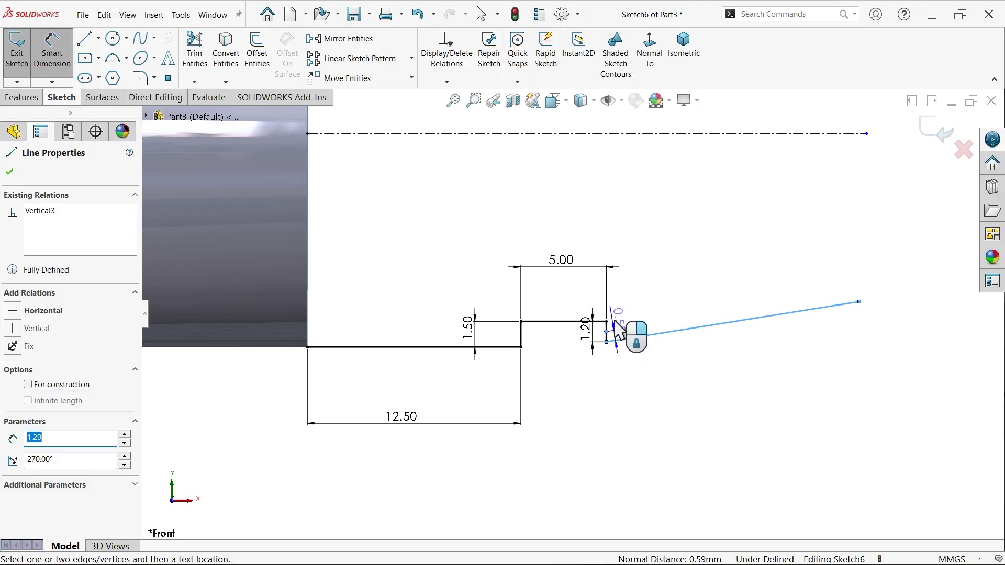
{"action": "left_click", "coordinate": [623, 339]}
{"action": "scroll", "coordinate": [628, 320], "scroll_direction": "down", "scroll_amount": 3}
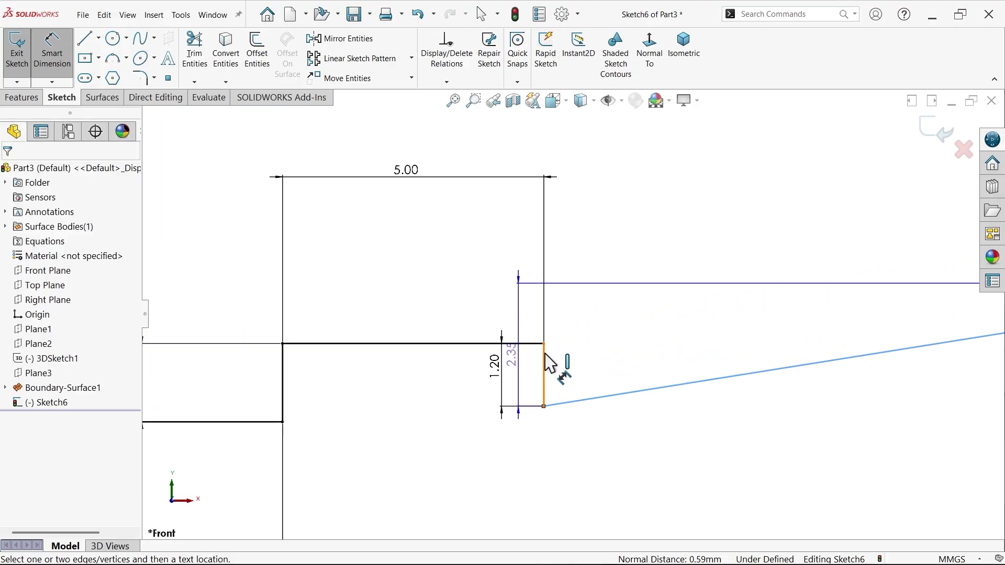
{"action": "left_click", "coordinate": [606, 330]}
{"action": "scroll", "coordinate": [672, 297], "scroll_direction": "up", "scroll_amount": 3}
{"action": "left_click", "coordinate": [702, 216]}
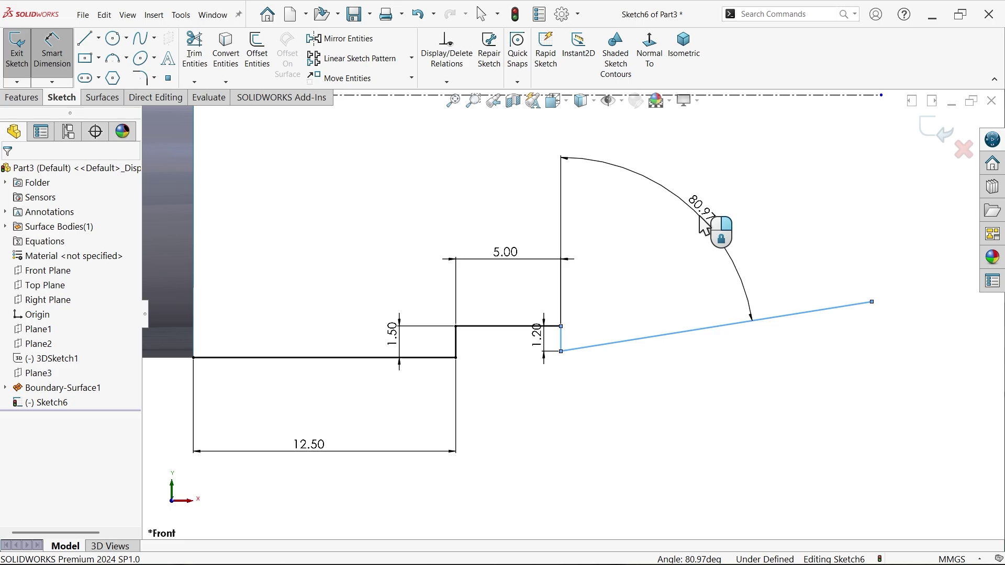
{"action": "type", "text": "85"}
{"action": "key", "text": "Return"}
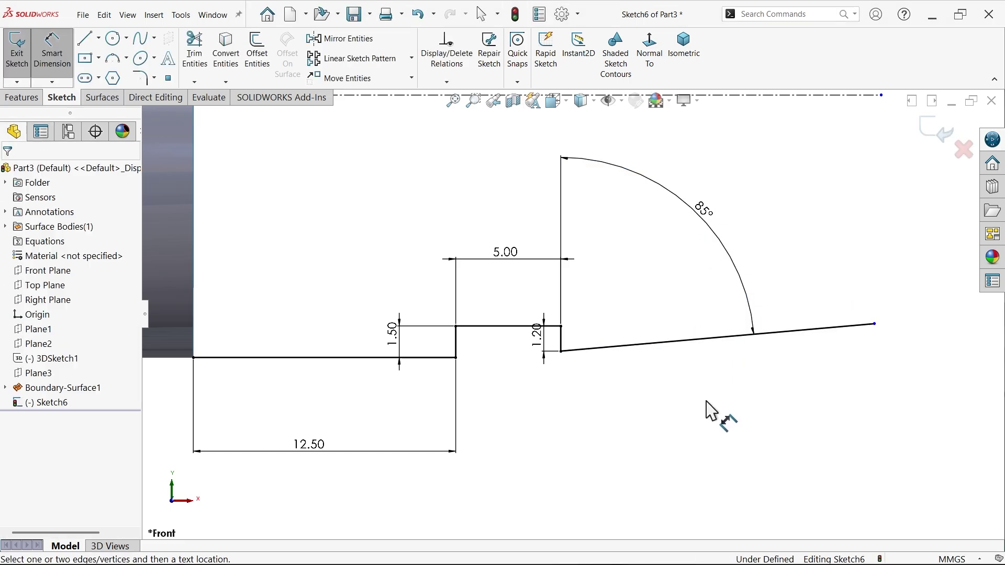
Step: Set the taper line's outer end 22 mm from the centerline, fully defining Sketch6
{"action": "scroll", "coordinate": [725, 366], "scroll_direction": "up", "scroll_amount": 2}
{"action": "left_click", "coordinate": [748, 321]}
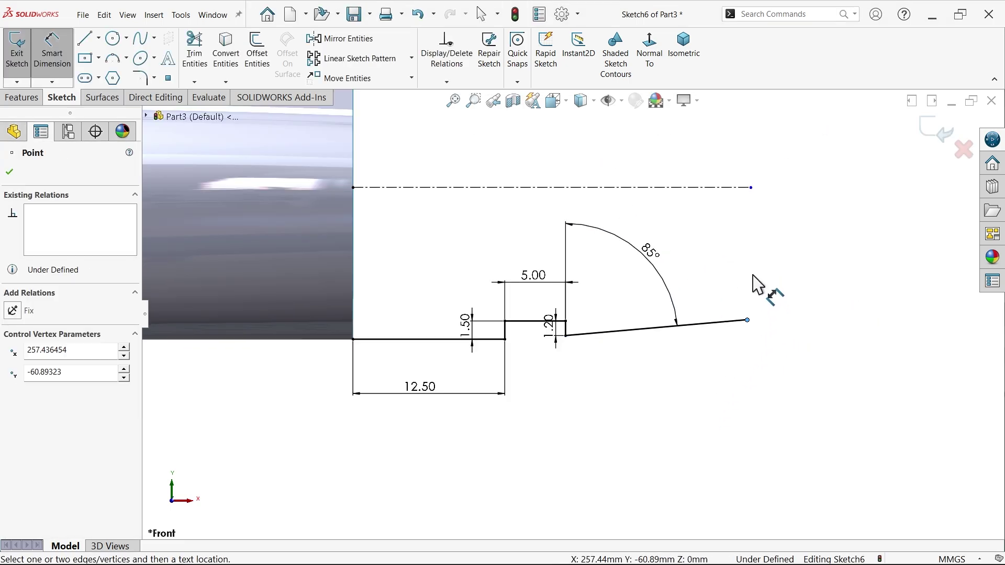
{"action": "left_click", "coordinate": [741, 187]}
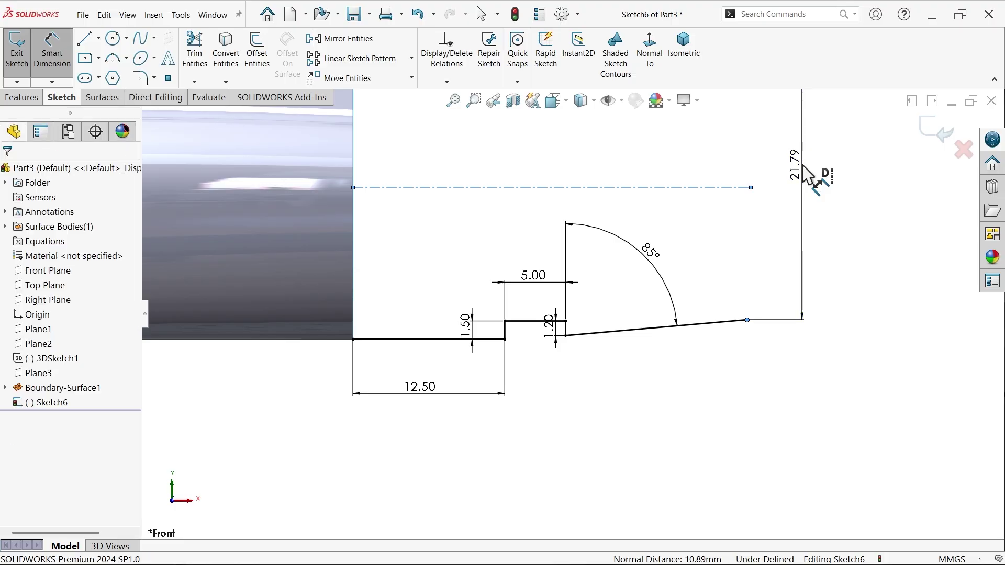
{"action": "left_click", "coordinate": [802, 165]}
{"action": "type", "text": "22"}
{"action": "key", "text": "Return"}
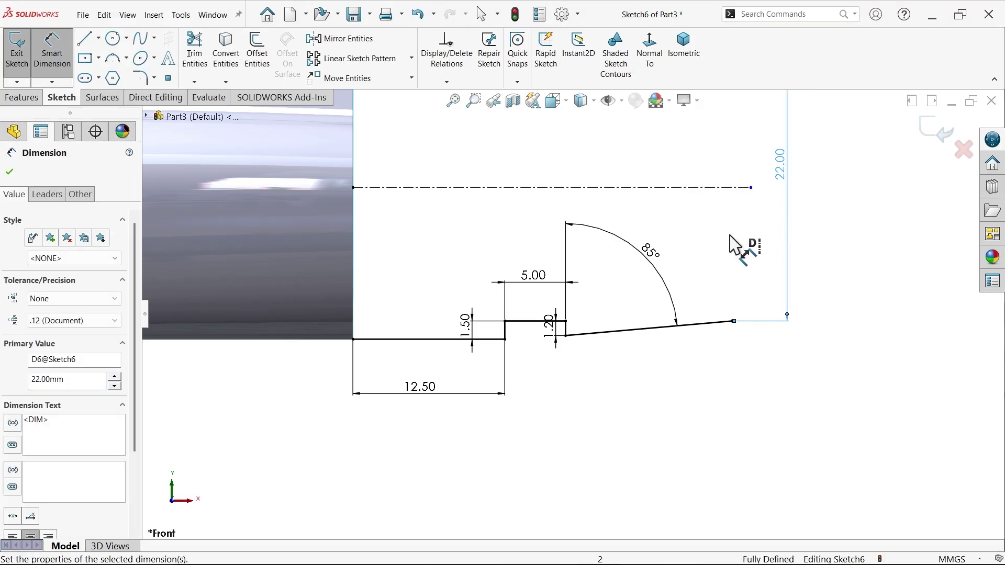
{"action": "scroll", "coordinate": [680, 272], "scroll_direction": "up", "scroll_amount": 3}
{"action": "scroll", "coordinate": [538, 274], "scroll_direction": "up", "scroll_amount": 1}
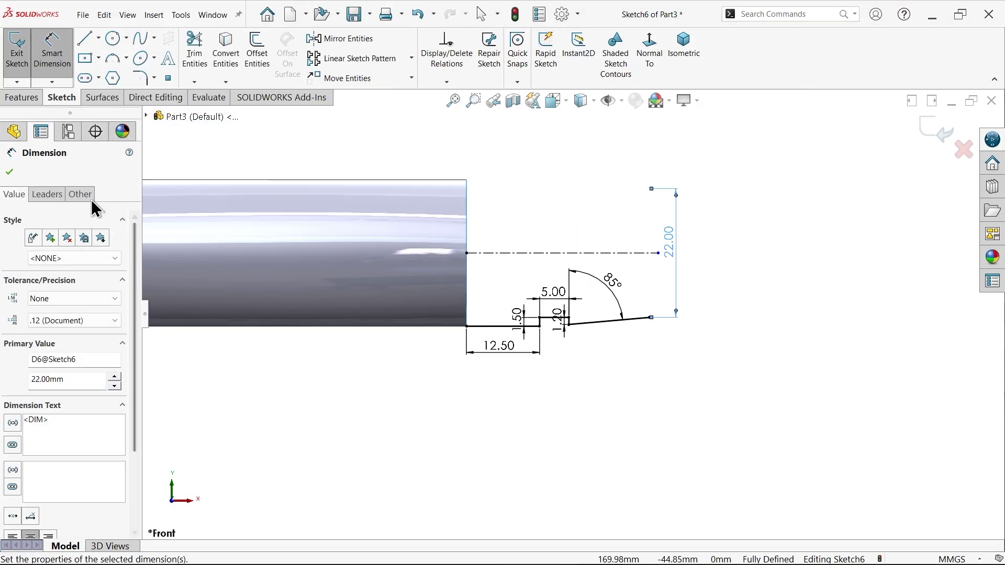
{"action": "left_click", "coordinate": [11, 172]}
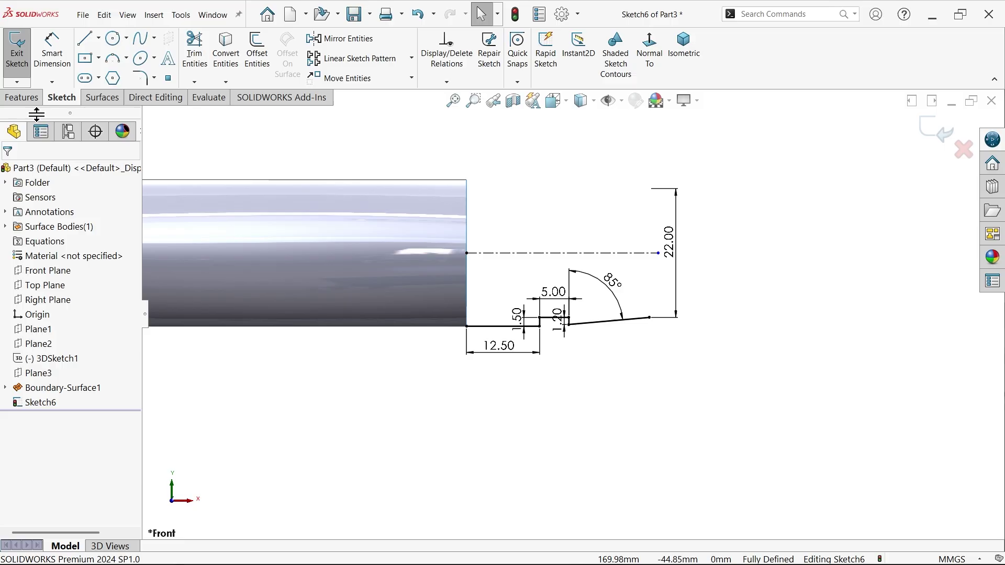
Step: Revolve Sketch6 360° about Line7 into Surface-Revolve1 and check the two surface bodies
{"action": "left_click", "coordinate": [101, 98]}
{"action": "left_click", "coordinate": [62, 60]}
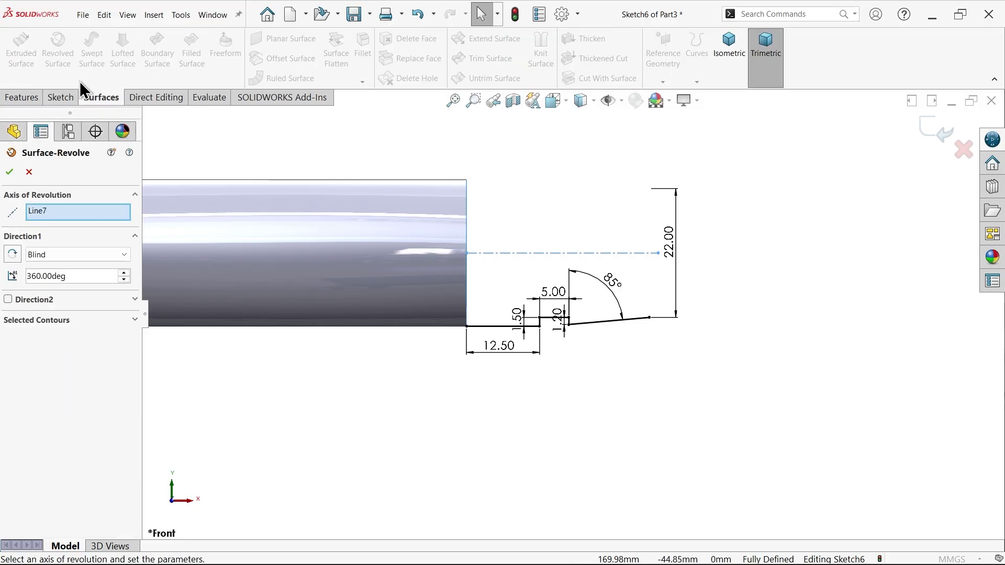
{"action": "scroll", "coordinate": [748, 393], "scroll_direction": "down", "scroll_amount": 5}
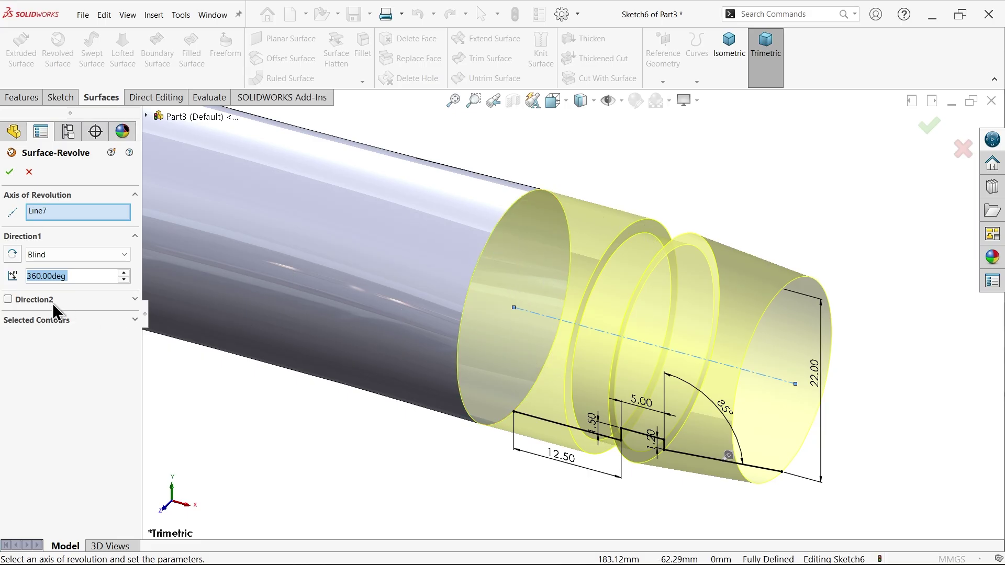
{"action": "left_click", "coordinate": [9, 174]}
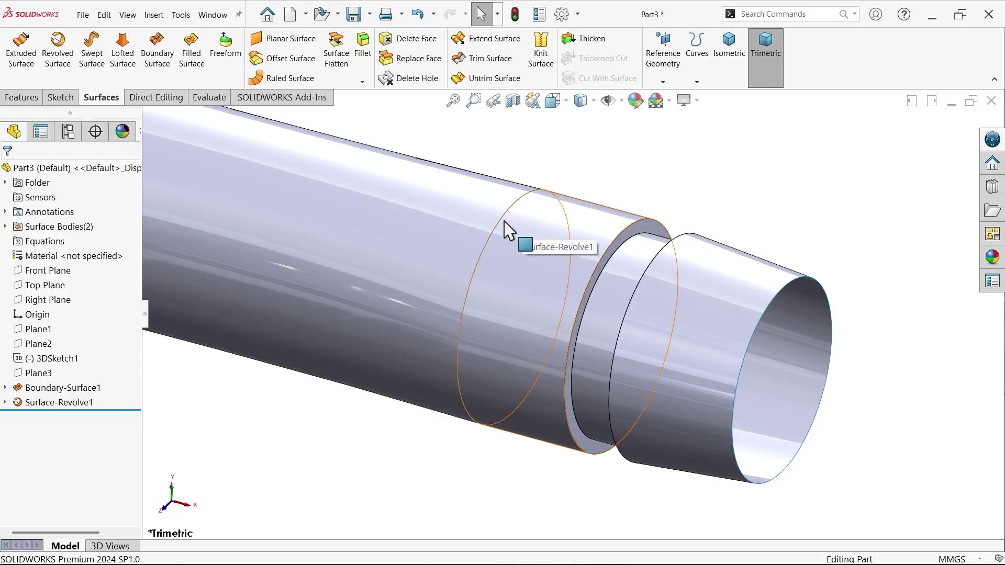
{"action": "left_click", "coordinate": [564, 230]}
{"action": "left_click", "coordinate": [461, 213]}
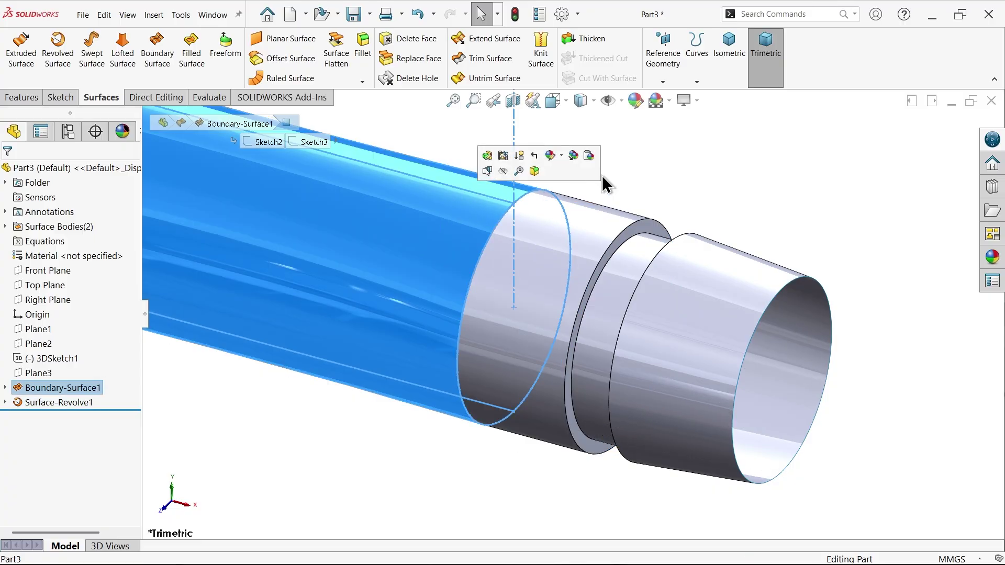
{"action": "left_click", "coordinate": [631, 196]}
{"action": "left_click", "coordinate": [5, 227]}
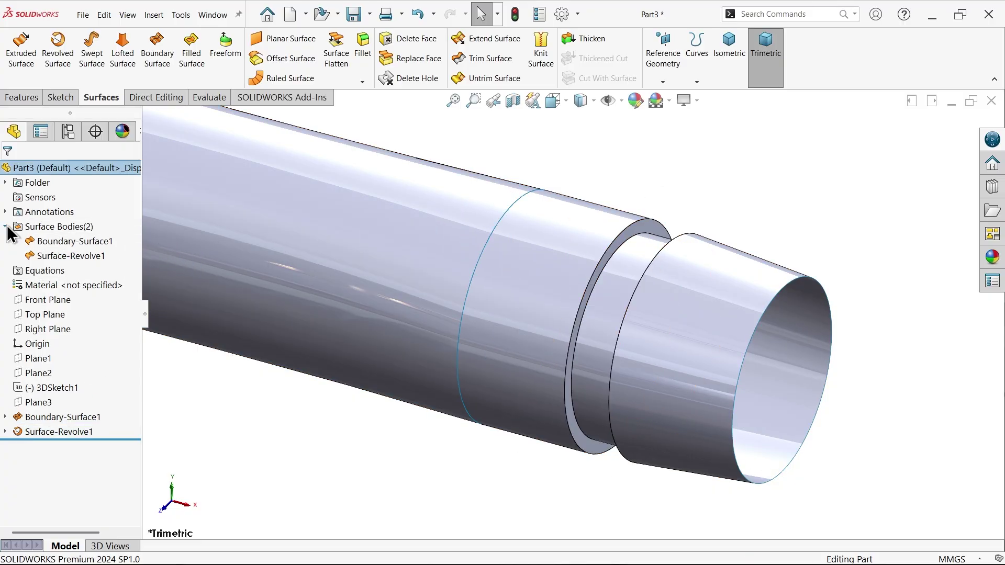
{"action": "scroll", "coordinate": [361, 397], "scroll_direction": "down", "scroll_amount": 6}
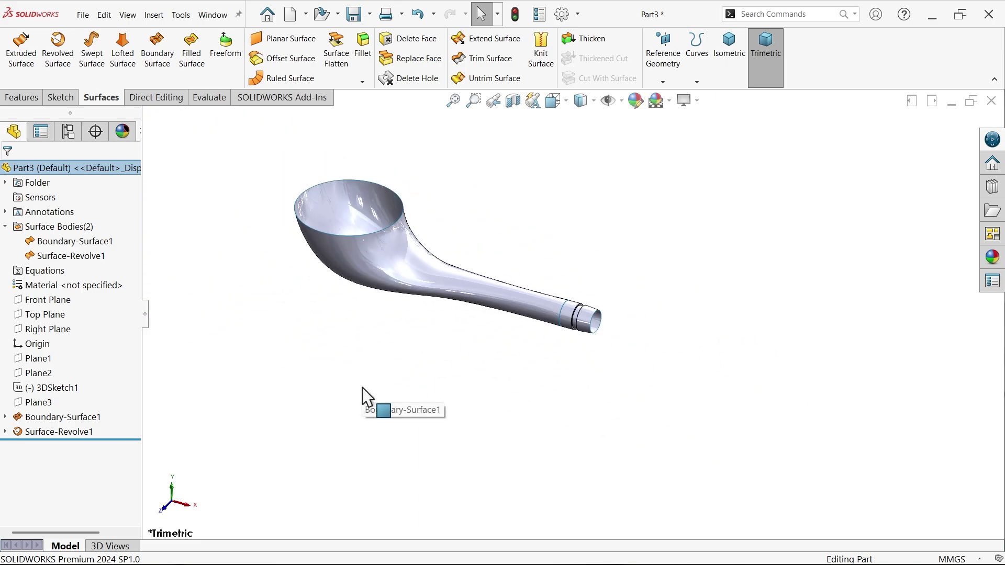
{"action": "scroll", "coordinate": [382, 225], "scroll_direction": "up", "scroll_amount": 3}
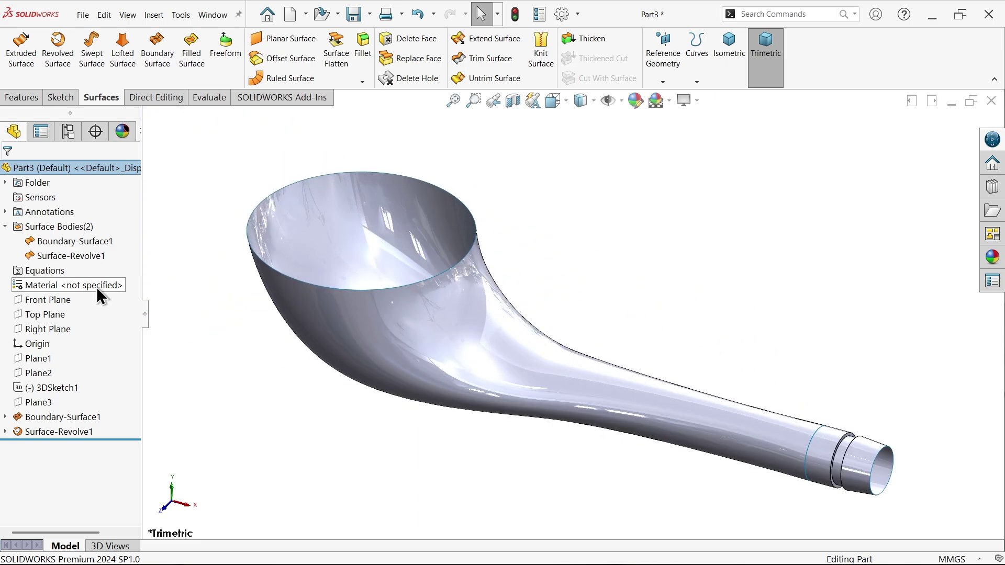
Step: Sketch on the Top Plane by converting the bowl rim edge into a circle
{"action": "left_click", "coordinate": [46, 315]}
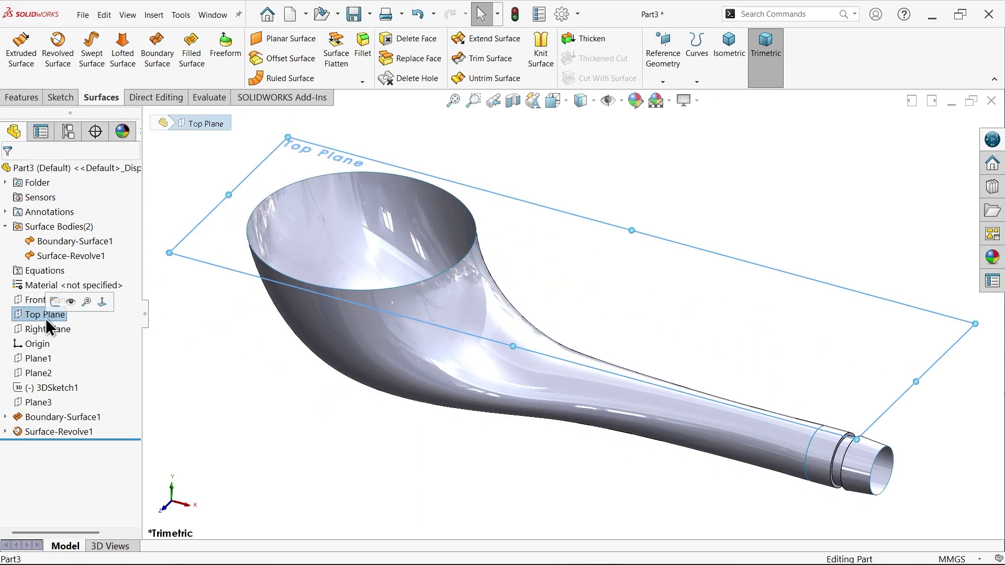
{"action": "left_click", "coordinate": [55, 302]}
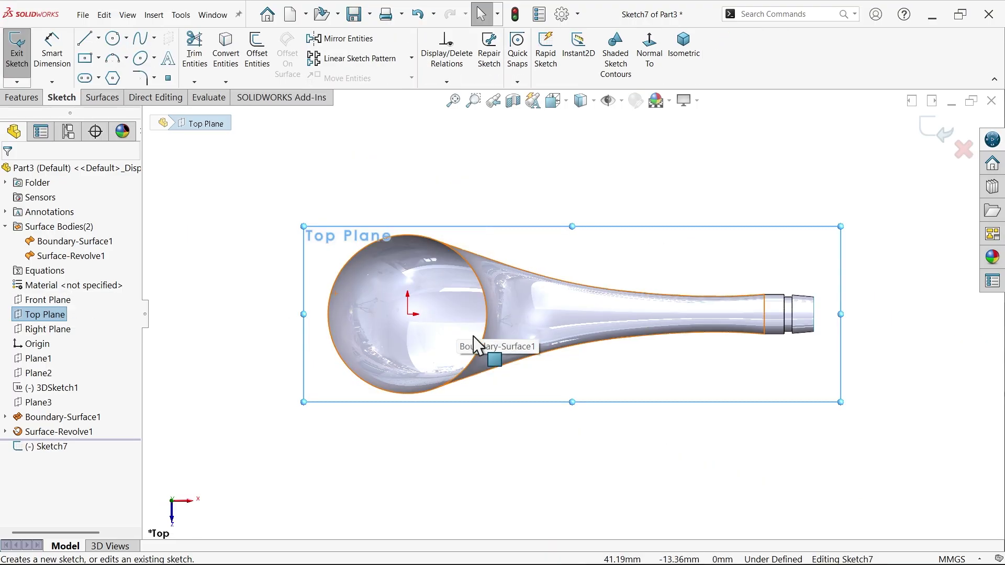
{"action": "left_click", "coordinate": [482, 348]}
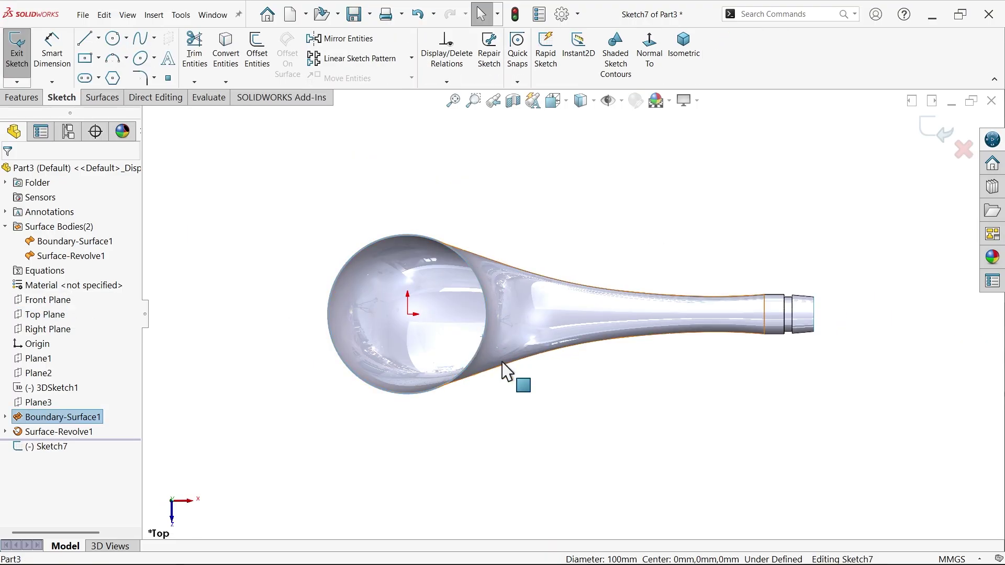
{"action": "middle_click_drag", "start_coordinate": [509, 375], "coordinate": [516, 224]}
{"action": "scroll", "coordinate": [459, 303], "scroll_direction": "down", "scroll_amount": 5}
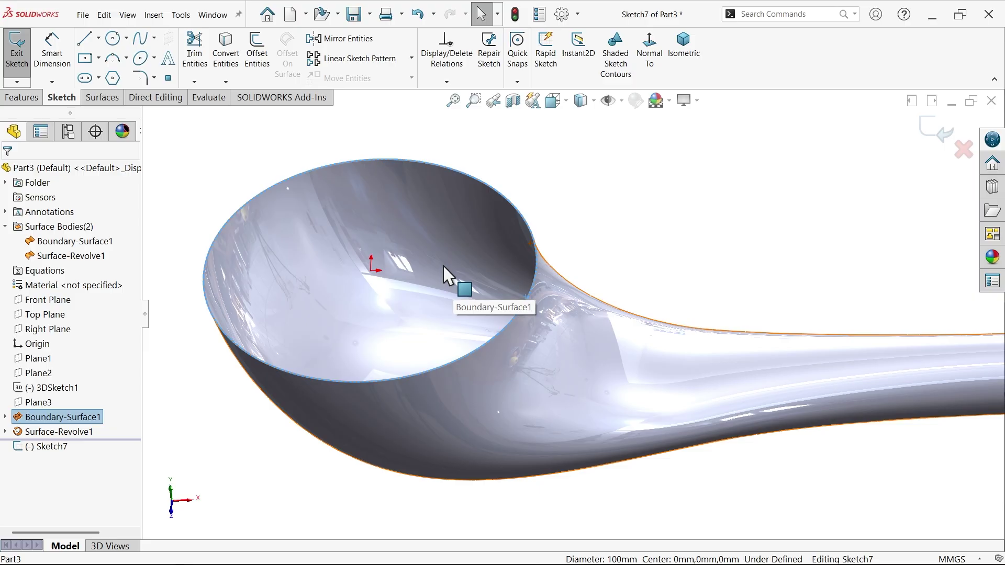
{"action": "left_click", "coordinate": [226, 52]}
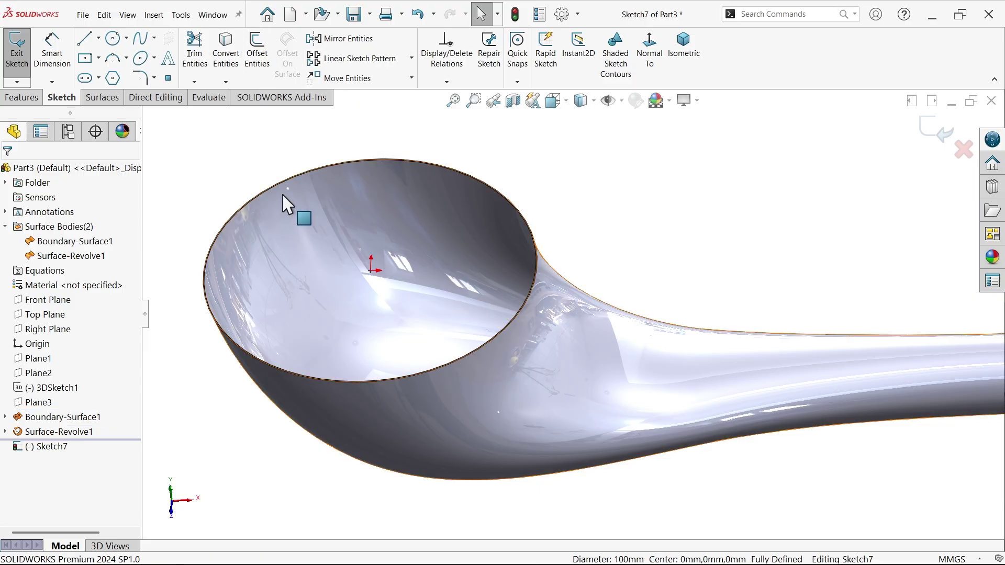
Step: Extrude the circle as a Blind 10 mm surface, creating Surface-Extrude1
{"action": "left_click", "coordinate": [102, 98]}
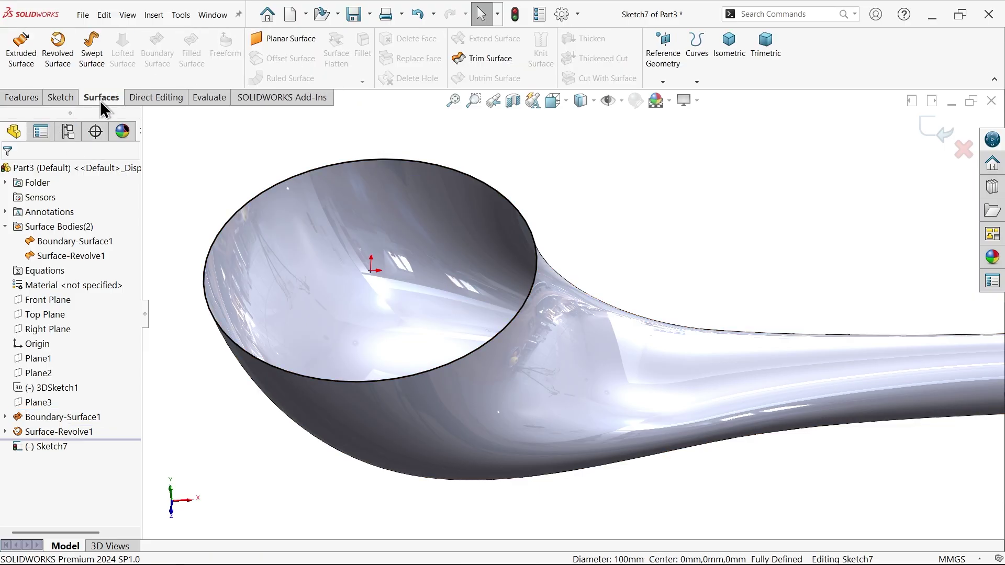
{"action": "left_click", "coordinate": [25, 60]}
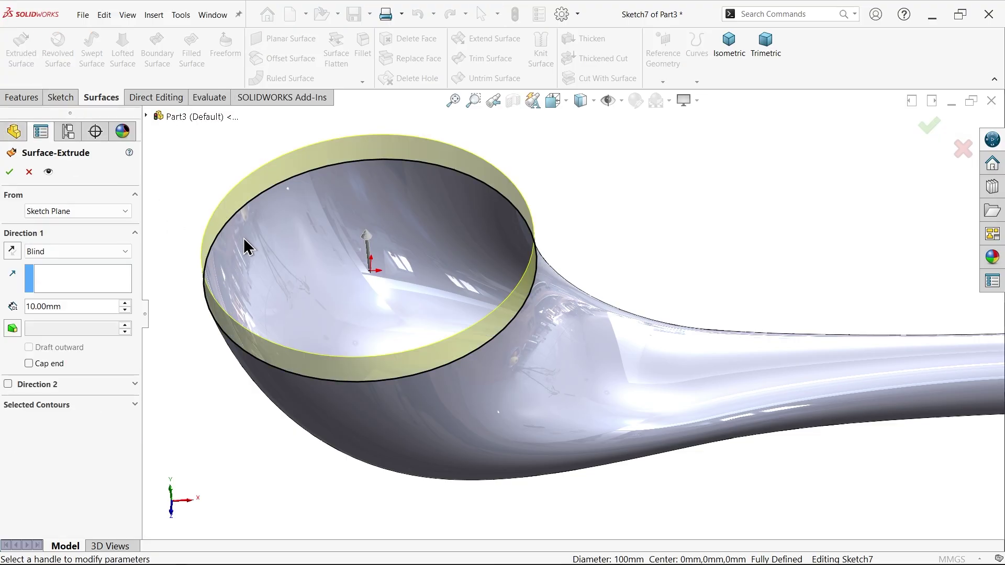
{"action": "left_click", "coordinate": [59, 253]}
{"action": "left_click", "coordinate": [59, 253]}
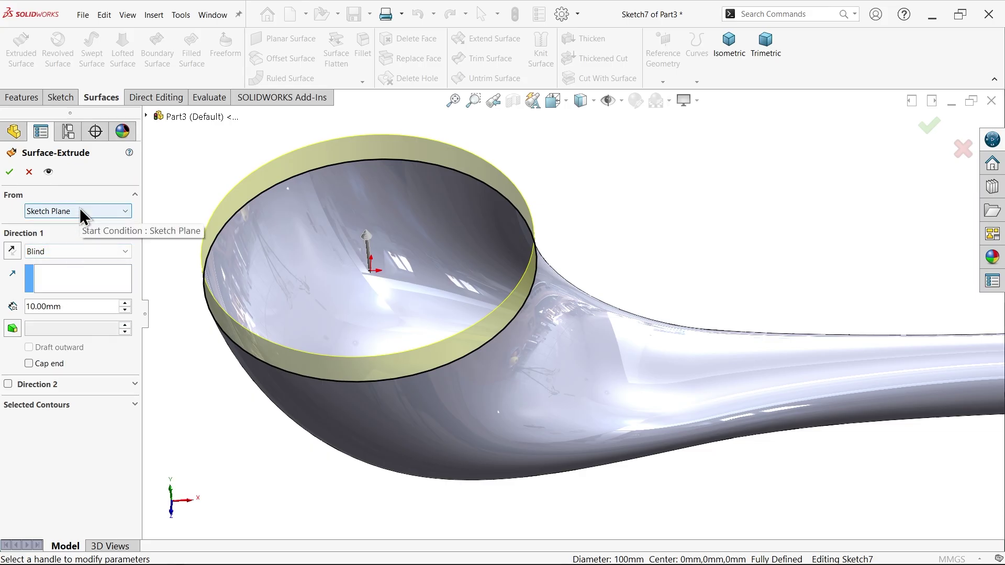
{"action": "left_click_drag", "start_coordinate": [67, 309], "coordinate": [14, 305]}
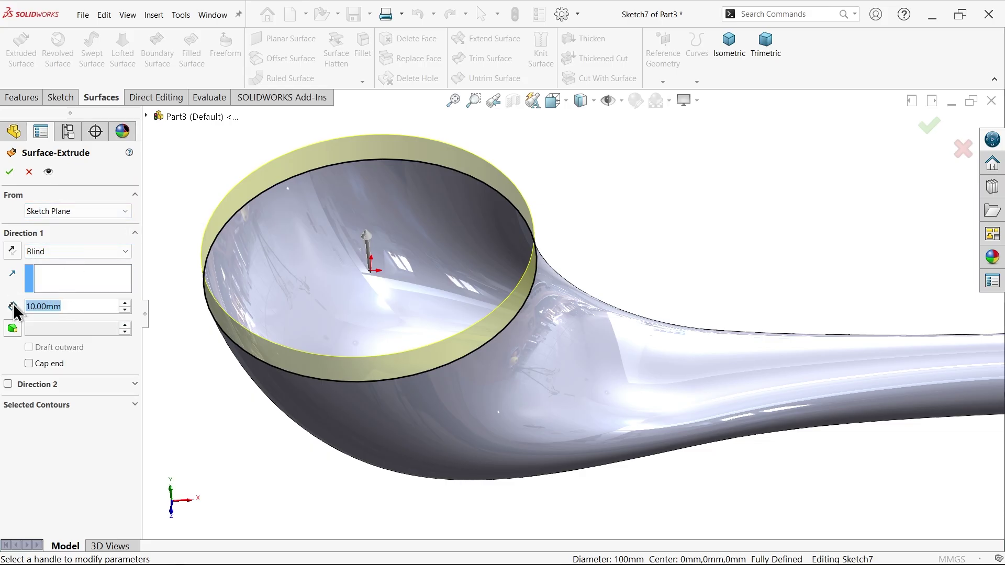
{"action": "left_click", "coordinate": [9, 172]}
{"action": "left_click", "coordinate": [619, 170]}
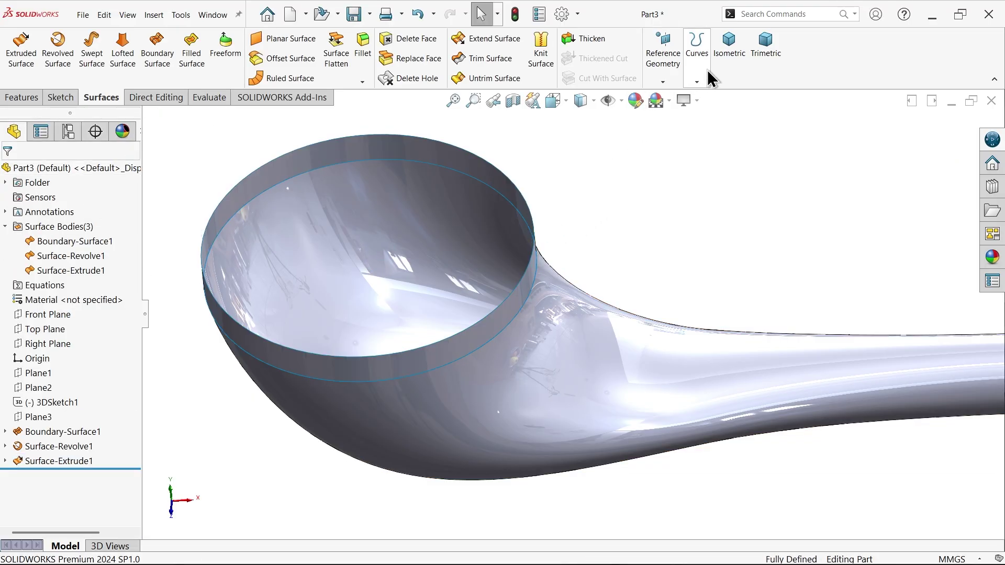
Step: Knit Surface-Extrude1, Boundary-Surface1 and Surface-Revolve1 into Surface-Knit1 in isometric view
{"action": "left_click", "coordinate": [730, 56]}
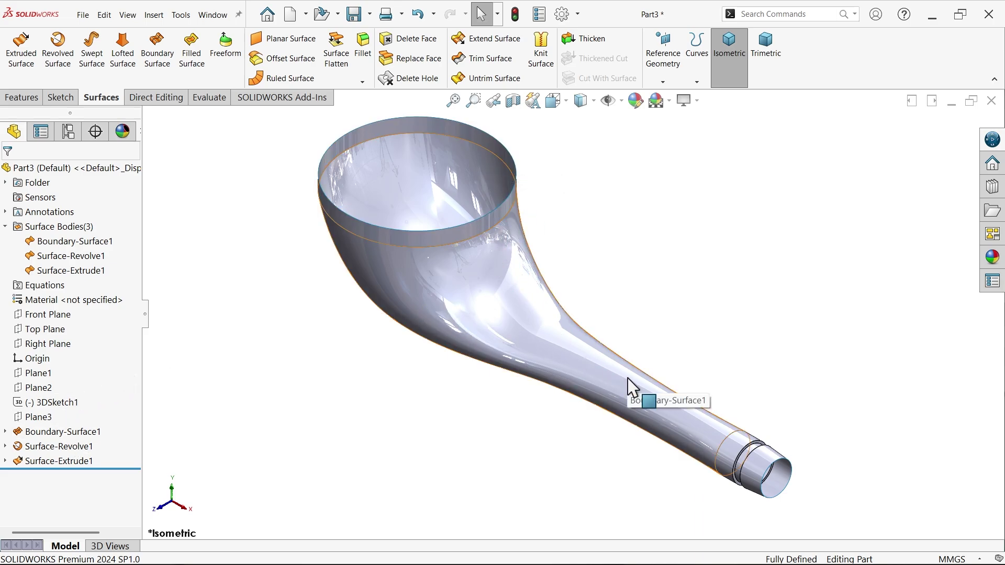
{"action": "left_click", "coordinate": [542, 50]}
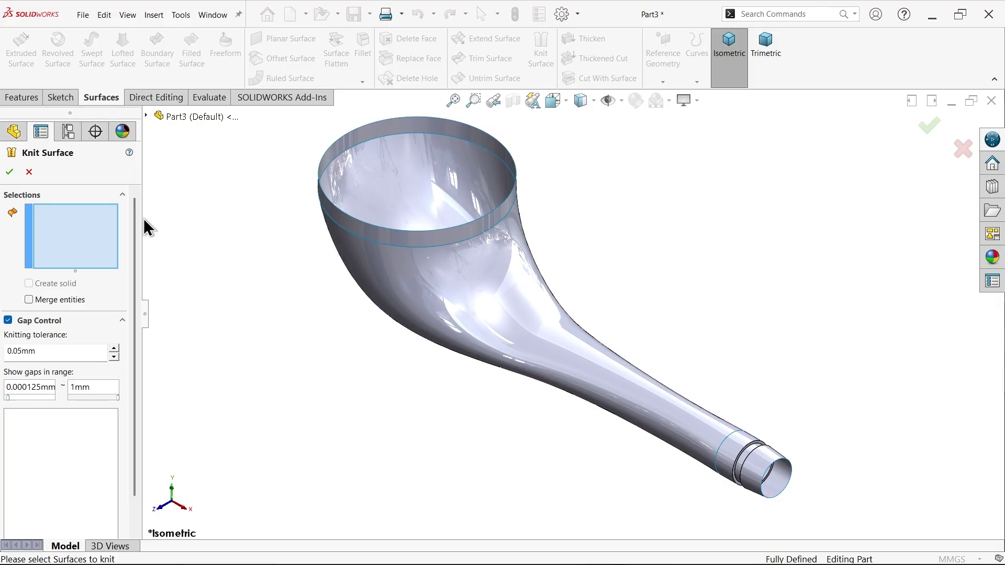
{"action": "left_click", "coordinate": [445, 230]}
{"action": "left_click", "coordinate": [469, 281]}
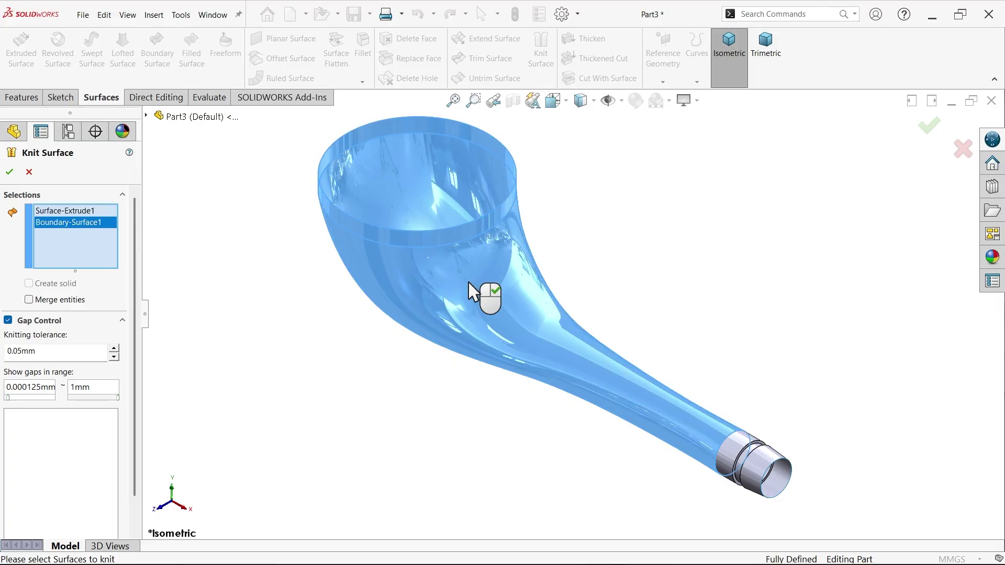
{"action": "left_click", "coordinate": [754, 482]}
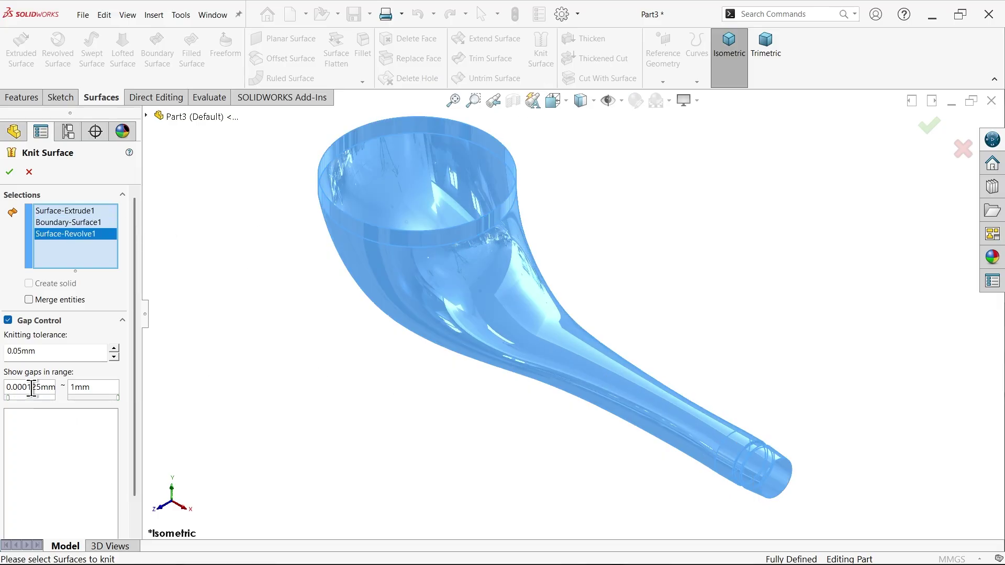
{"action": "left_click", "coordinate": [10, 172]}
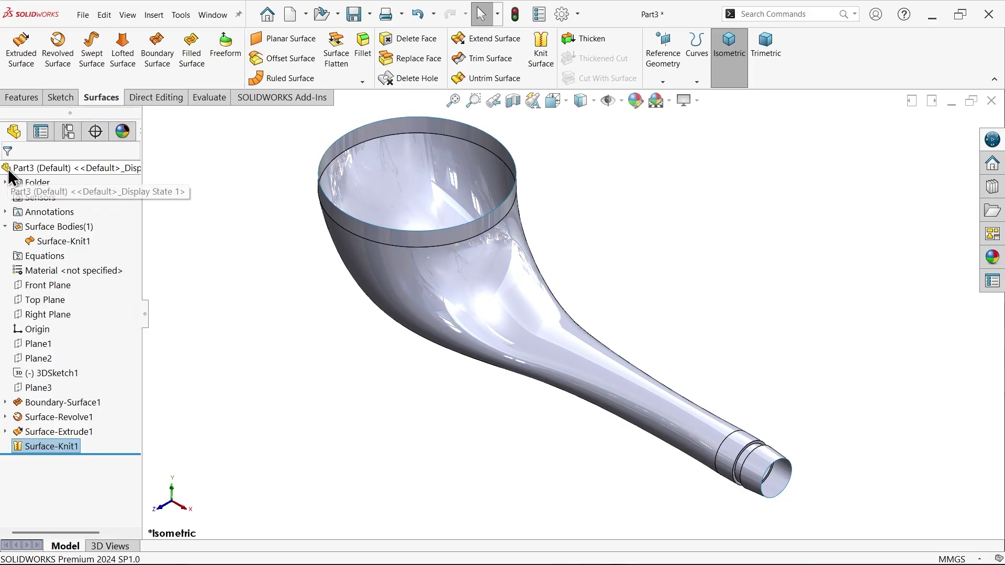
{"action": "left_click", "coordinate": [62, 242]}
{"action": "left_click", "coordinate": [220, 283]}
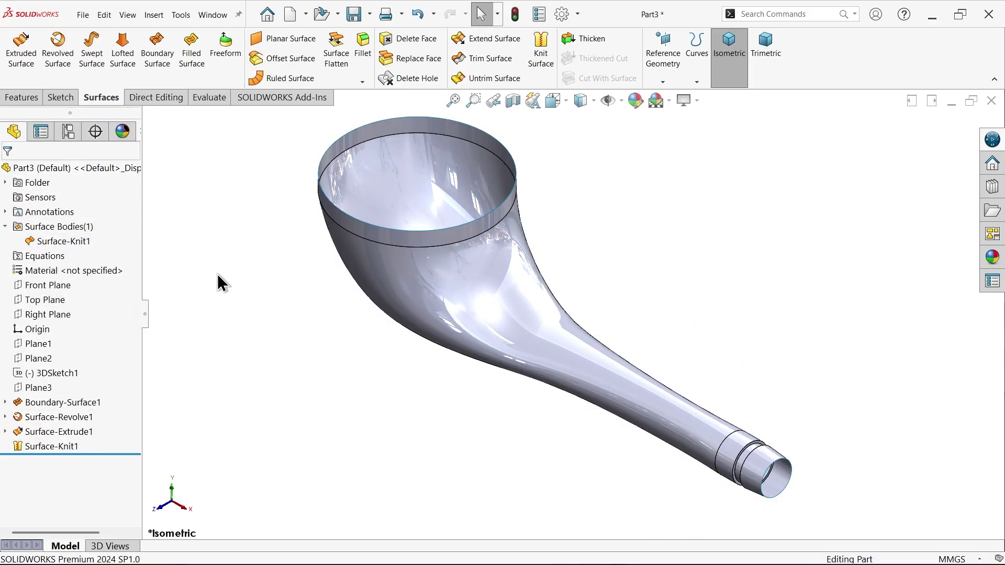
Step: Thicken Surface-Knit1 with a 2.50 mm wall
{"action": "left_click", "coordinate": [583, 42]}
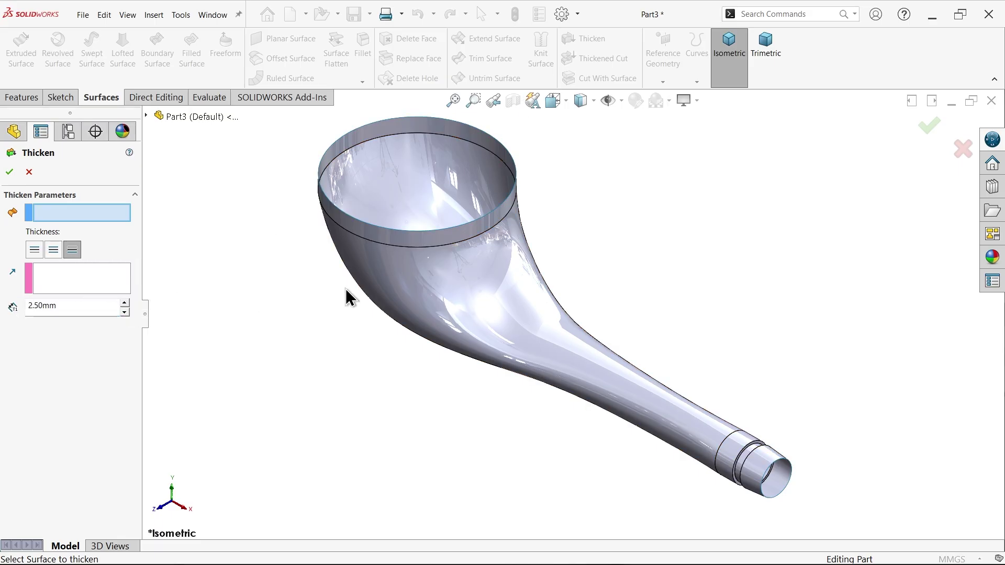
{"action": "left_click", "coordinate": [422, 285]}
{"action": "scroll", "coordinate": [361, 209], "scroll_direction": "down", "scroll_amount": 6}
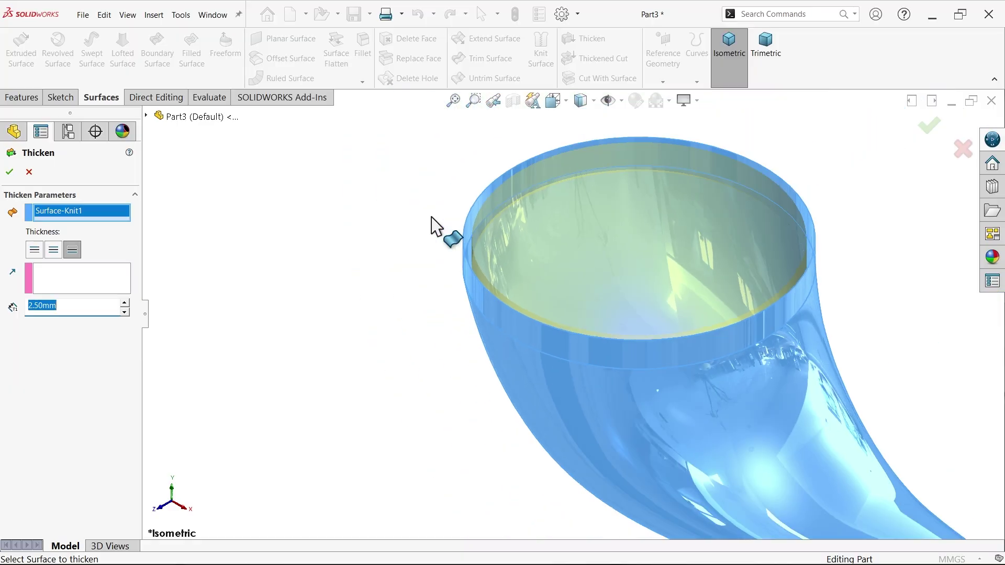
{"action": "scroll", "coordinate": [433, 224], "scroll_direction": "up", "scroll_amount": 10}
{"action": "scroll", "coordinate": [726, 390], "scroll_direction": "down", "scroll_amount": 8}
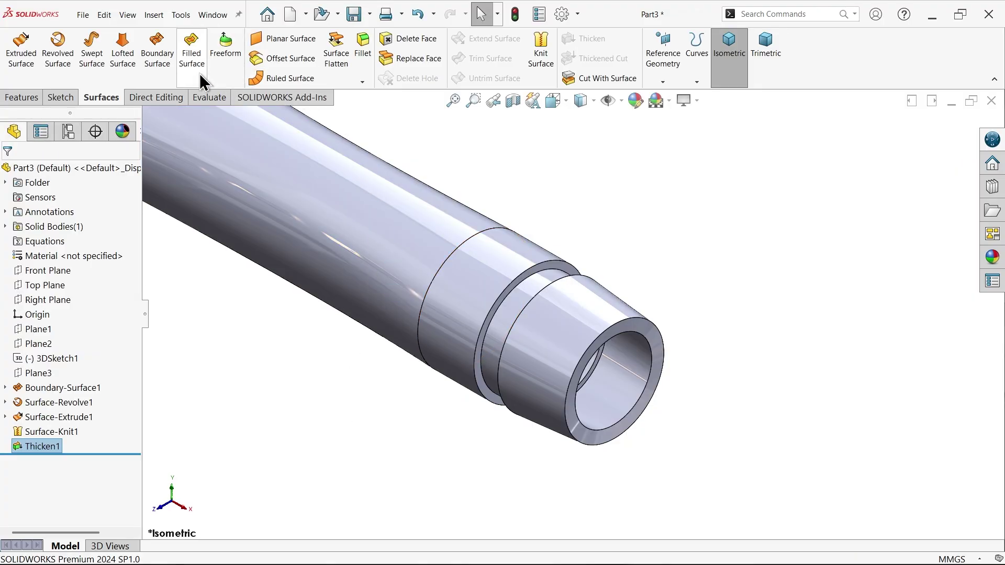
Step: Fillet three nozzle edges and the bowl rim edge at 0.50 mm radius
{"action": "left_click", "coordinate": [361, 50]}
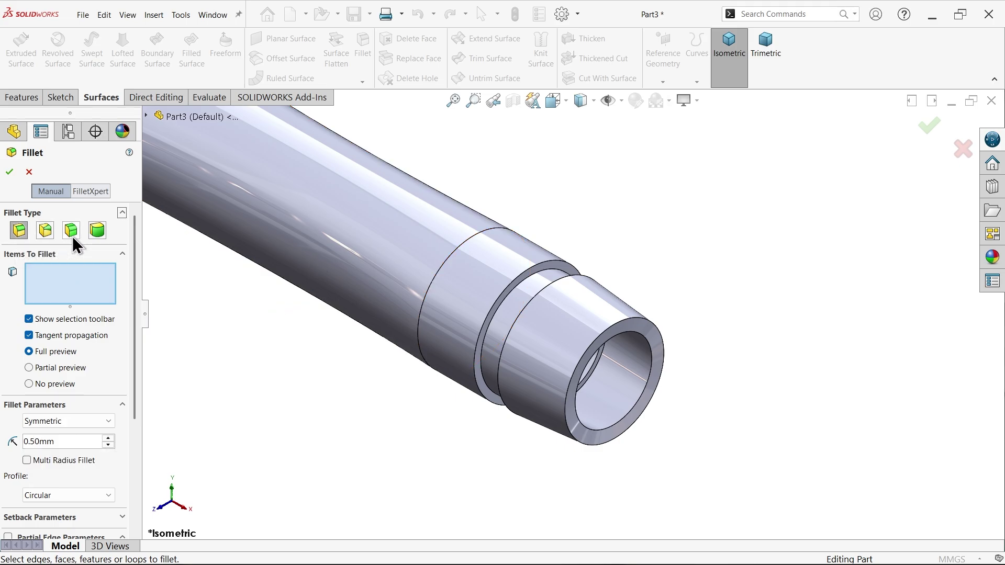
{"action": "scroll", "coordinate": [584, 352], "scroll_direction": "down", "scroll_amount": 3}
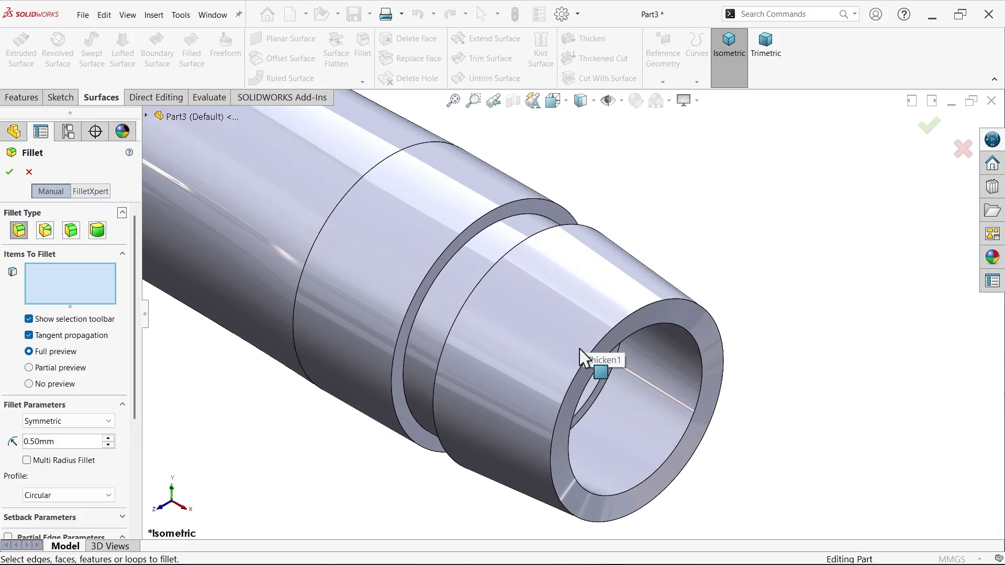
{"action": "left_click", "coordinate": [585, 361]}
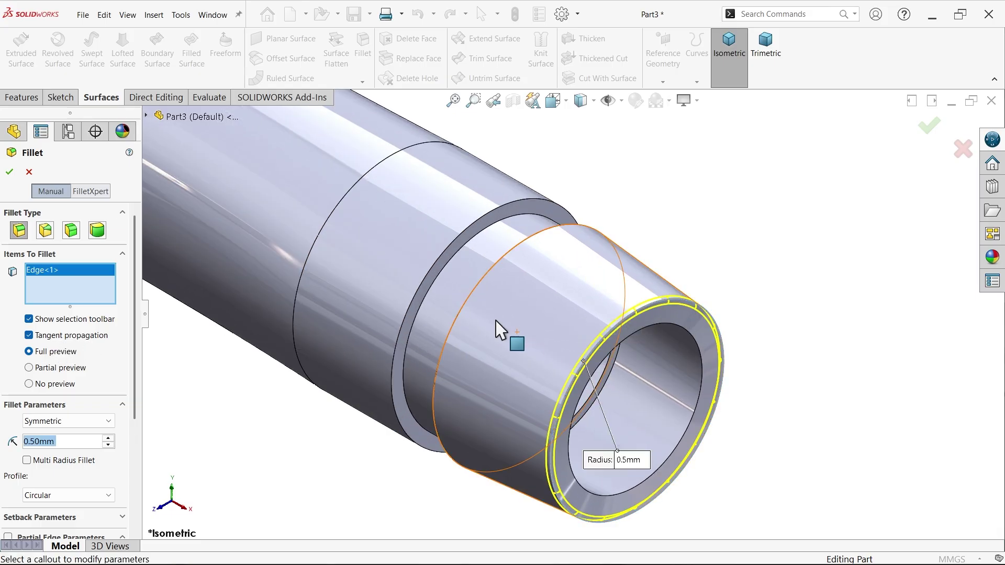
{"action": "left_click", "coordinate": [464, 307]}
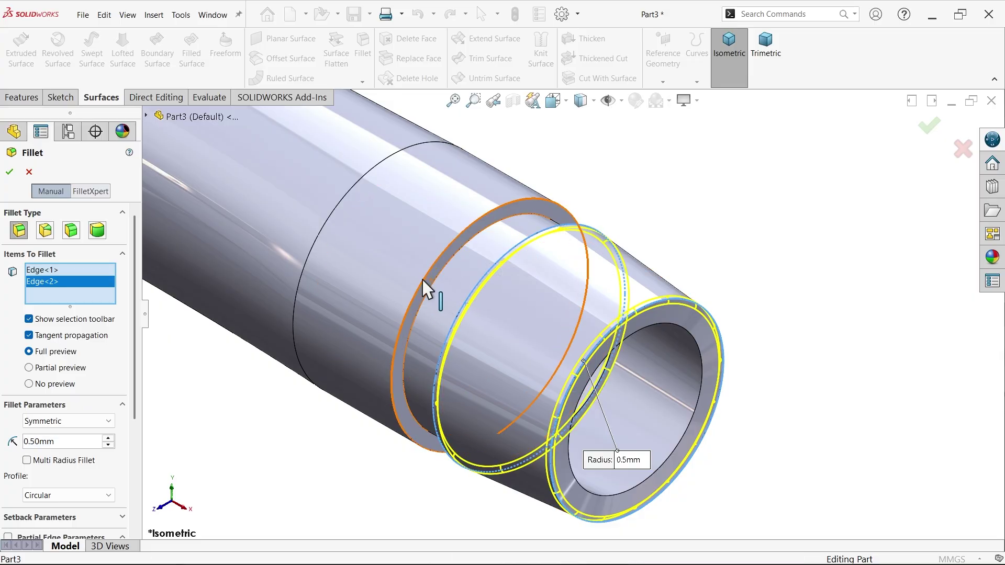
{"action": "left_click", "coordinate": [426, 283]}
{"action": "scroll", "coordinate": [403, 294], "scroll_direction": "up", "scroll_amount": 2}
{"action": "scroll", "coordinate": [395, 291], "scroll_direction": "up", "scroll_amount": 3}
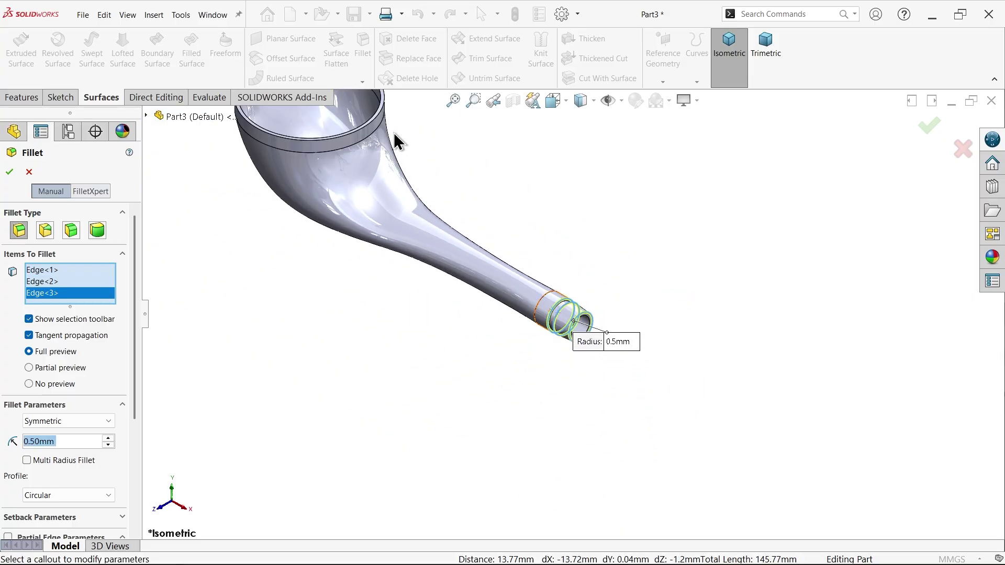
{"action": "scroll", "coordinate": [394, 139], "scroll_direction": "down", "scroll_amount": 8}
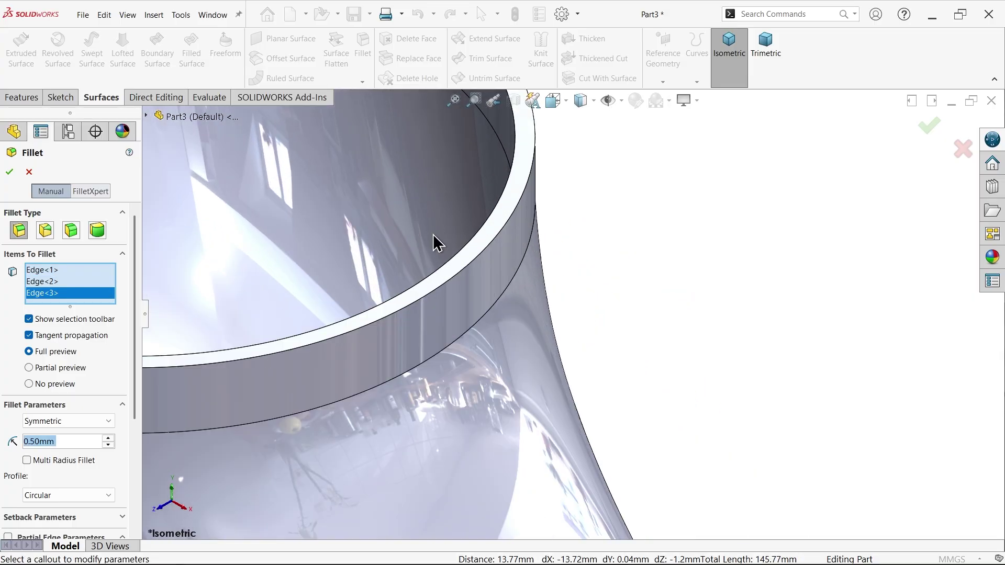
{"action": "left_click", "coordinate": [443, 284]}
{"action": "left_click", "coordinate": [9, 171]}
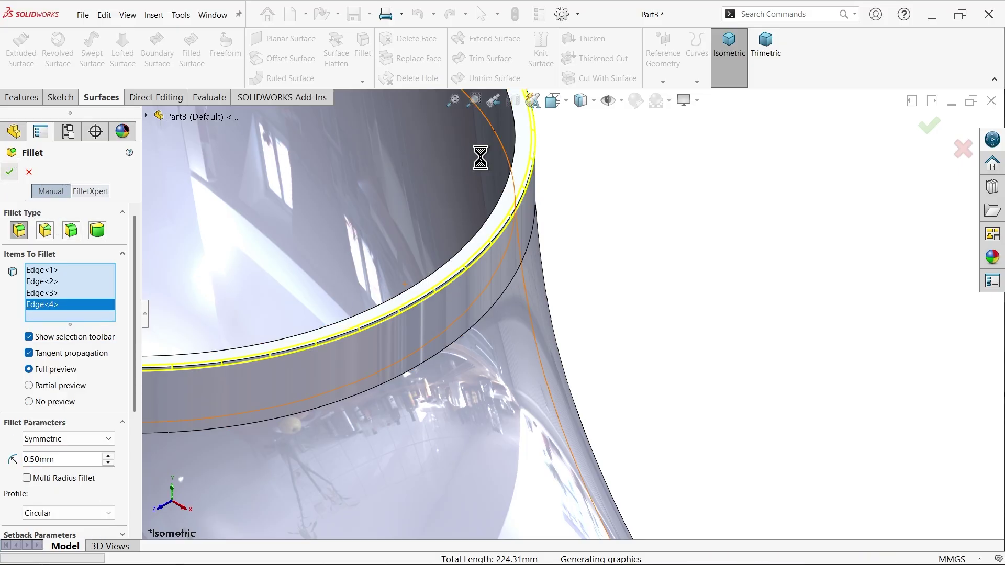
{"action": "left_click", "coordinate": [739, 59]}
{"action": "left_click", "coordinate": [222, 272]}
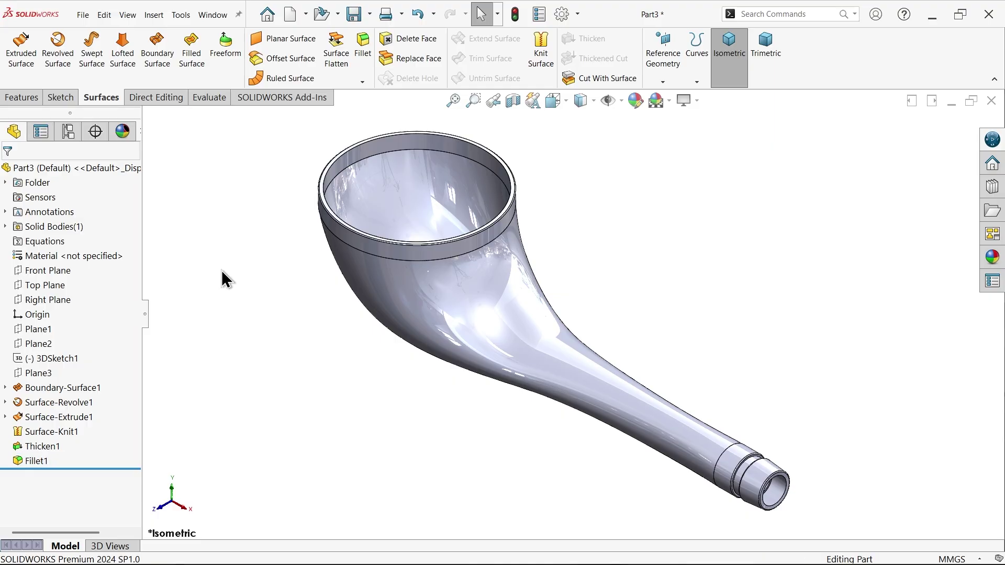
Step: Apply the brushed brass appearance from the Brass folder to the entire shower head part
{"action": "right_click", "coordinate": [75, 260]}
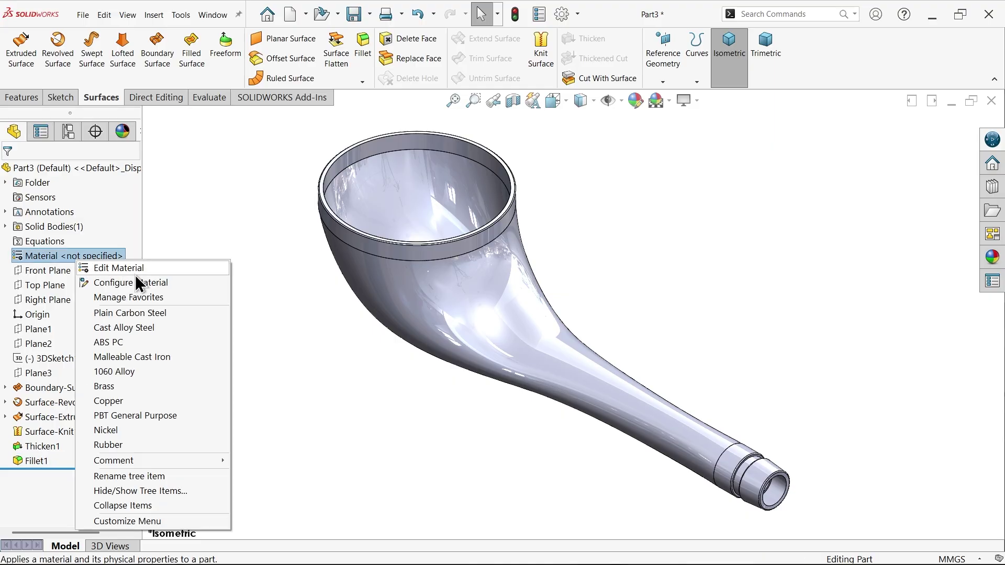
{"action": "left_click", "coordinate": [285, 304]}
{"action": "left_click", "coordinate": [992, 256]}
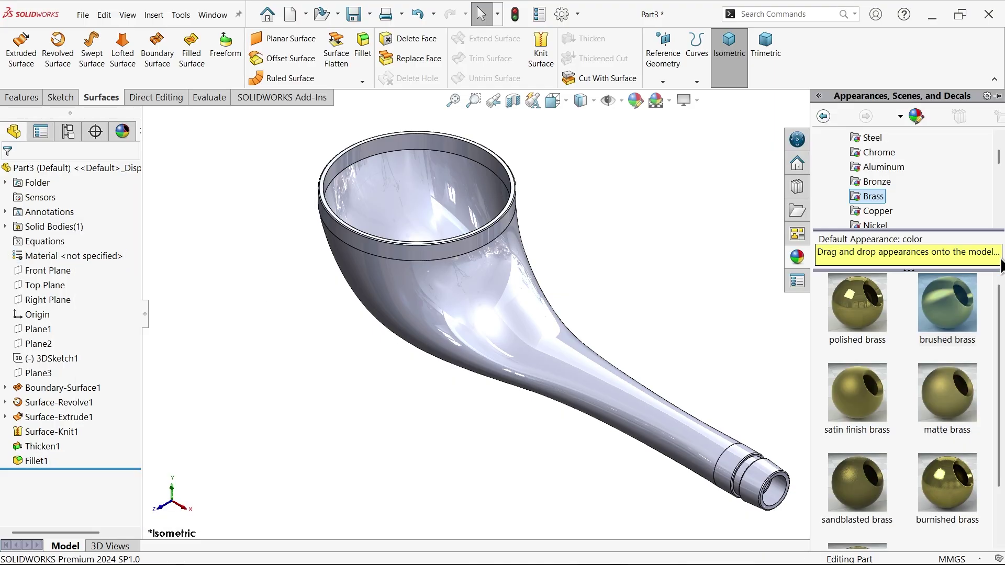
{"action": "double_click", "coordinate": [953, 321]}
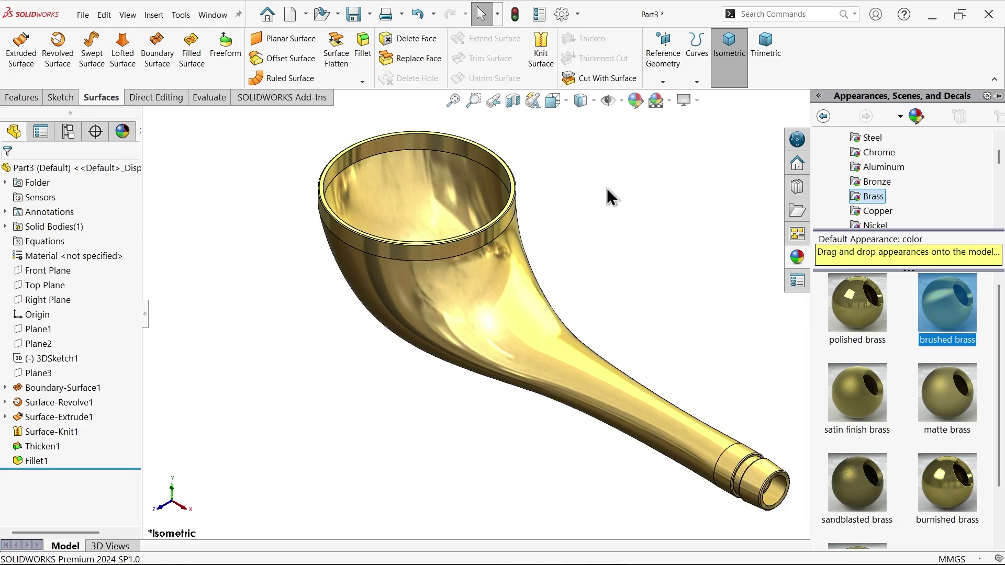
{"action": "mouse_move", "coordinate": [638, 228]}
{"action": "middle_mouse_down"}
{"action": "mouse_move", "coordinate": [677, 179]}
{"action": "mouse_move", "coordinate": [637, 208]}
{"action": "mouse_move", "coordinate": [657, 146]}
{"action": "mouse_move", "coordinate": [613, 222]}
{"action": "mouse_move", "coordinate": [536, 218]}
{"action": "mouse_move", "coordinate": [644, 215]}
{"action": "mouse_move", "coordinate": [649, 229]}
{"action": "middle_mouse_up"}
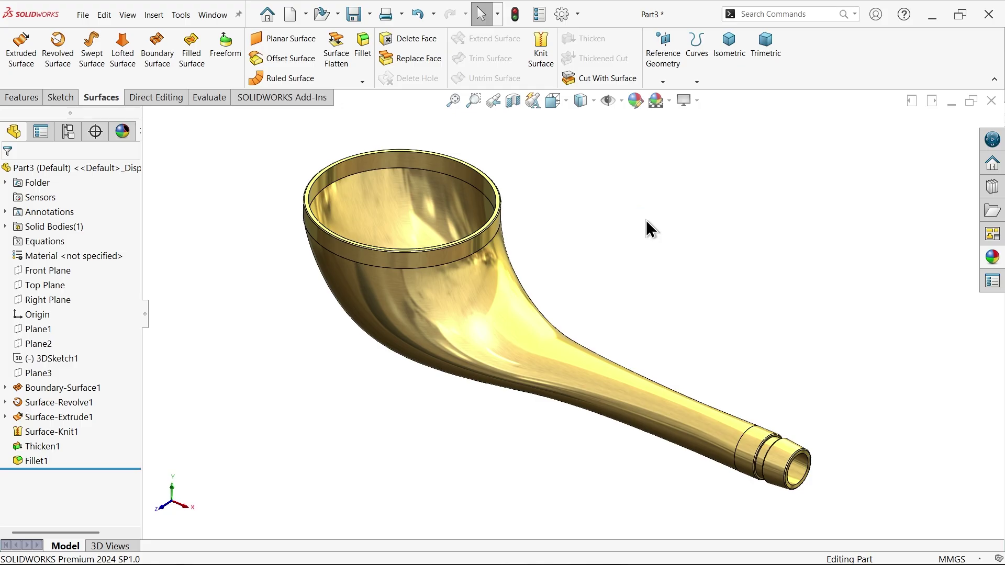